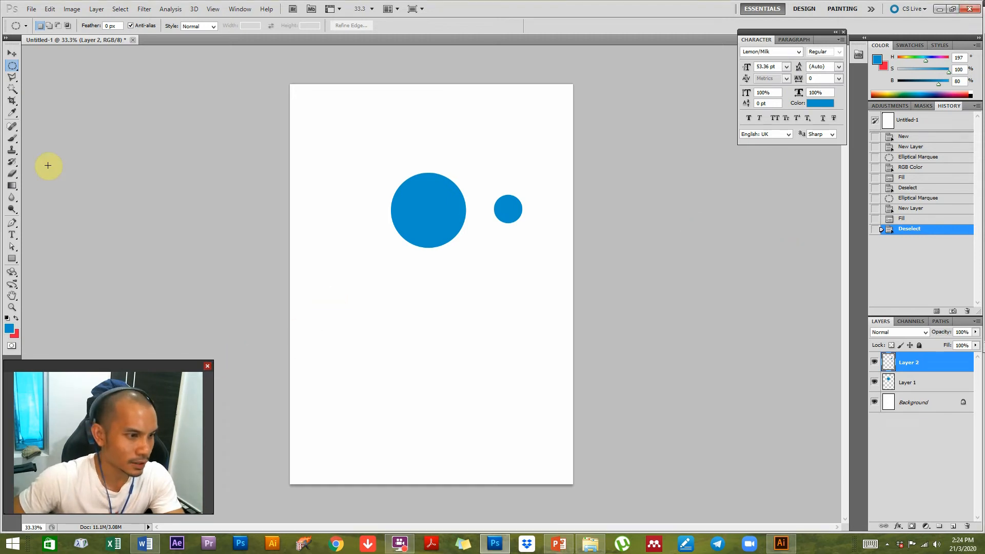
Step: Examine the pixels along the edge of the small blue circle up close
left_click(12, 54)
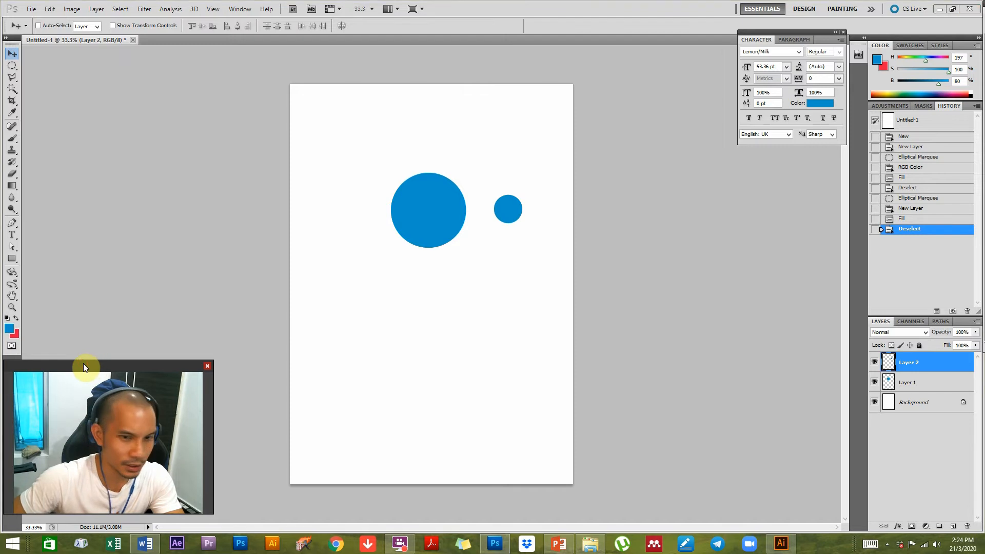
left_click_drag(83, 363, 984, 350)
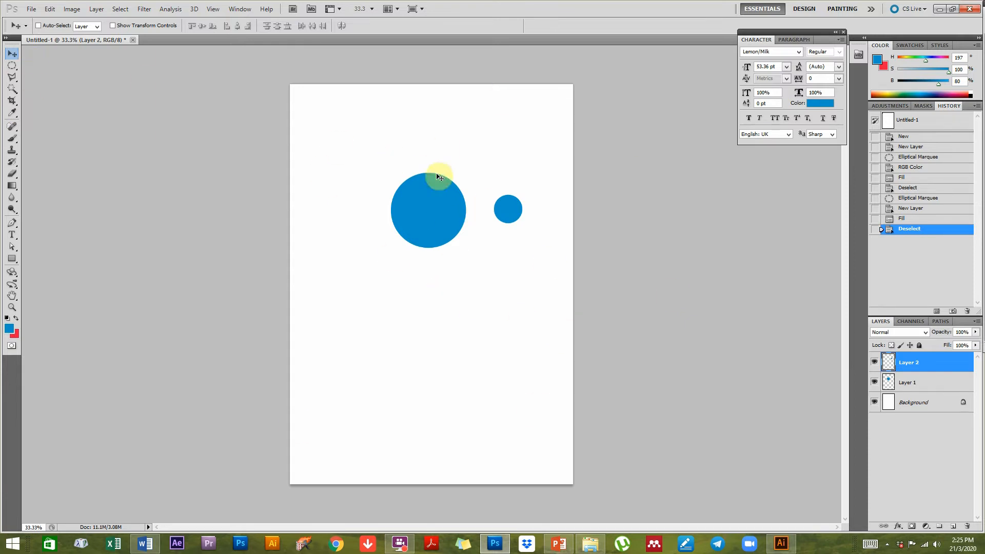
left_click(506, 208, "ctrl")
left_click(557, 187, "ctrl")
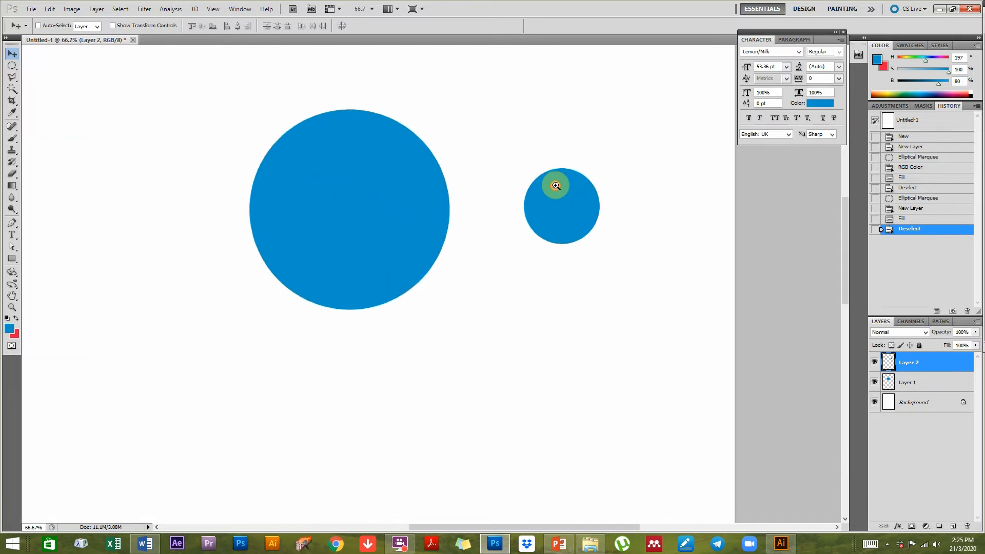
left_click(555, 185, "ctrl")
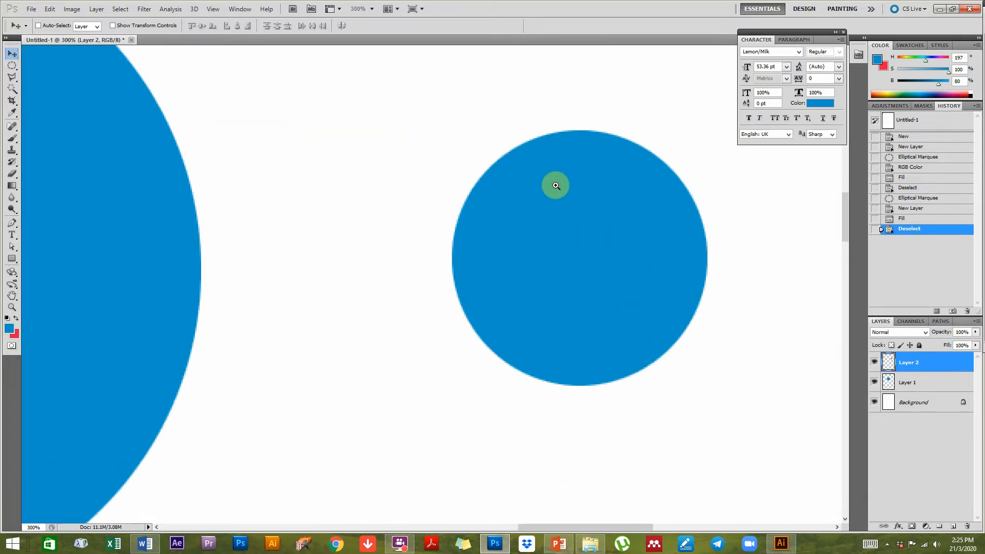
left_click(505, 174, "ctrl")
left_click(506, 174, "ctrl")
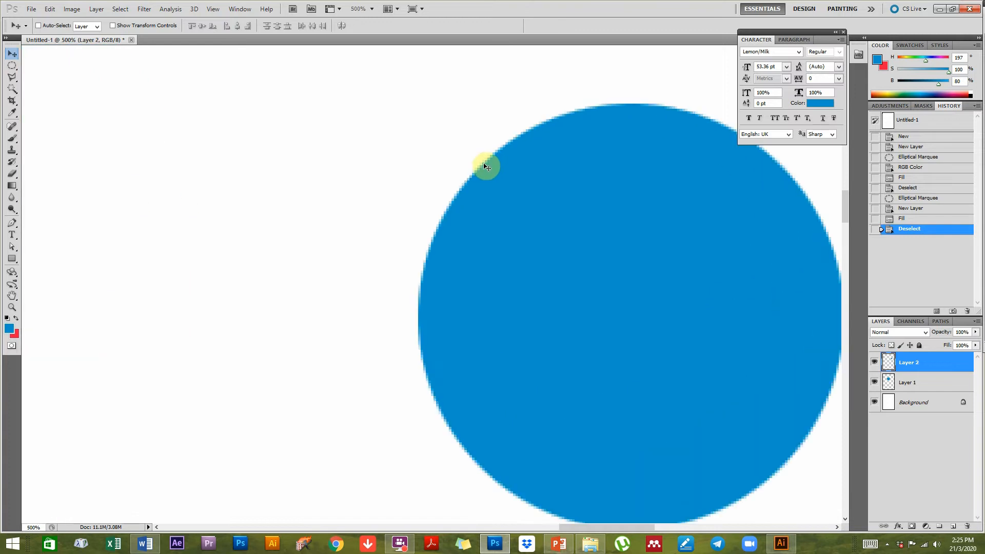
left_click_drag(479, 154, 554, 240)
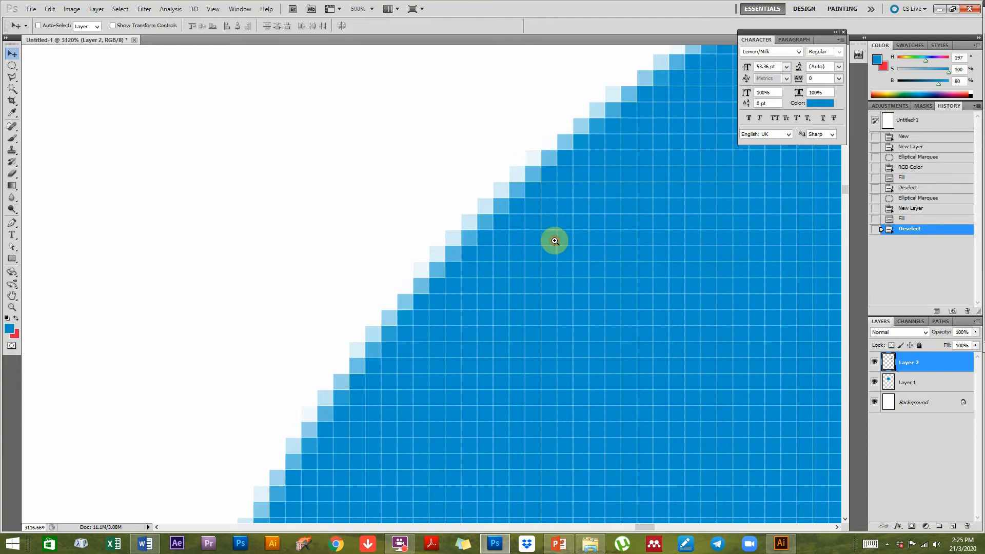
left_click_drag(501, 294, 578, 337)
left_click_drag(526, 123, 525, 123)
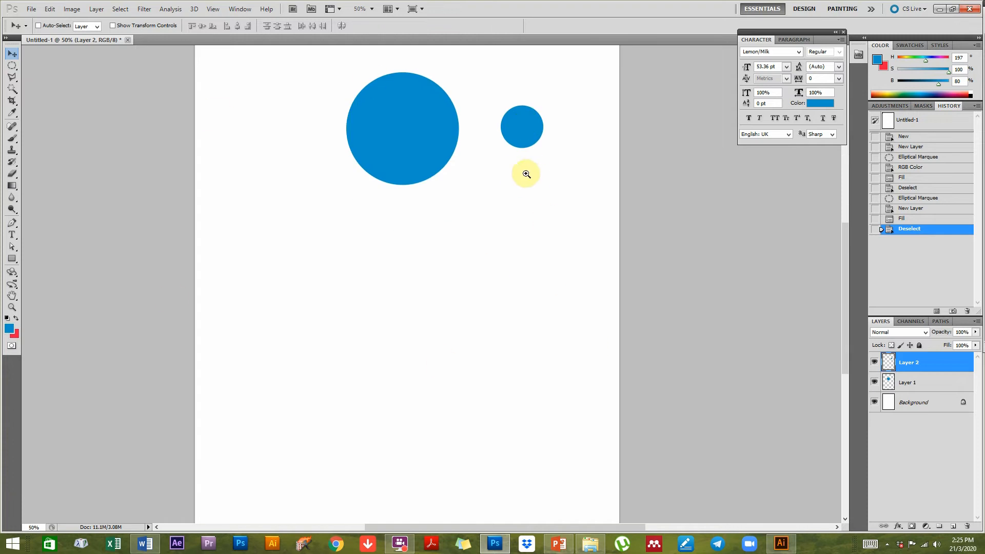
Step: Scale the small blue circle on Layer 2 proportionally to about 1558% so it runs off the page
key("ctrl+t")
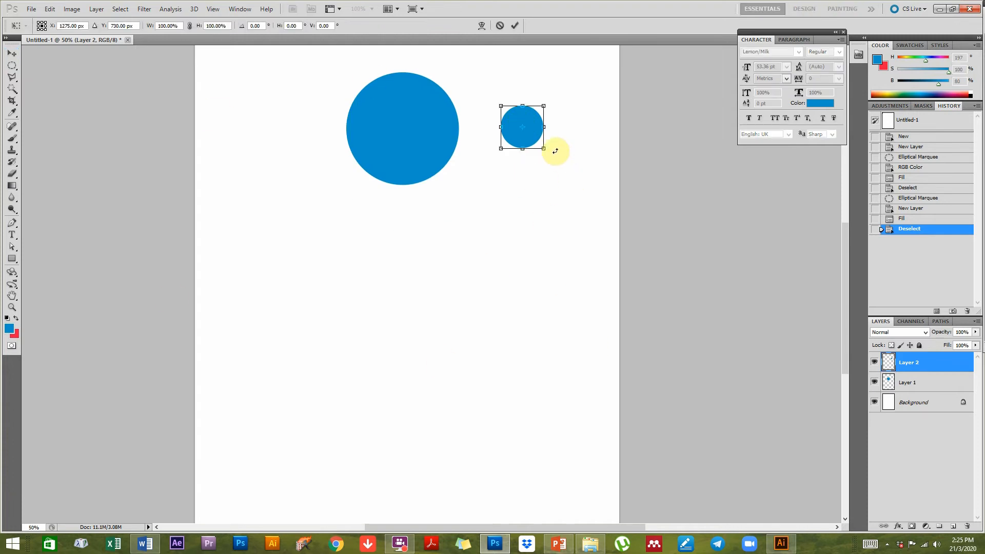
left_click_drag(543, 148, 941, 501)
left_click_drag(462, 267, 650, 232)
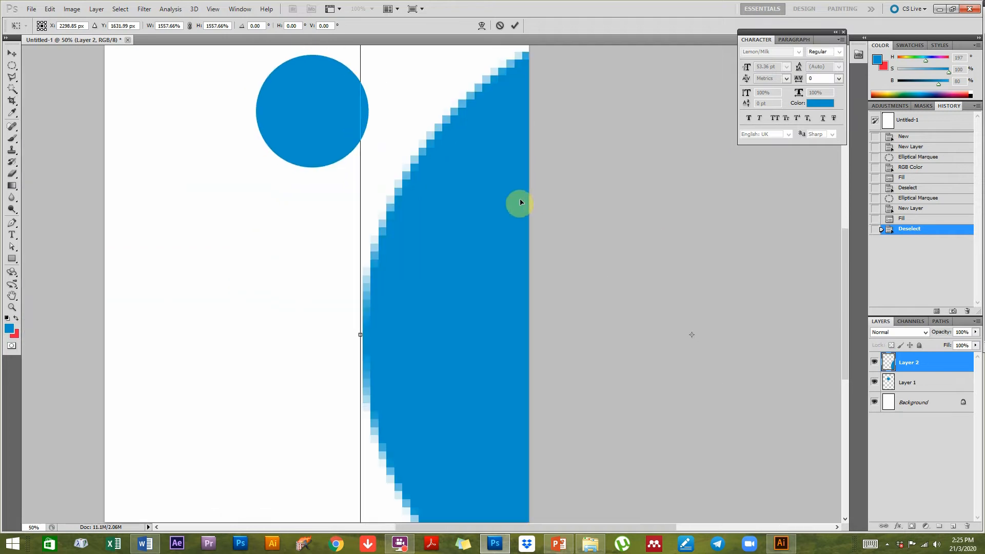
key("Return")
left_click_drag(501, 209, 530, 266)
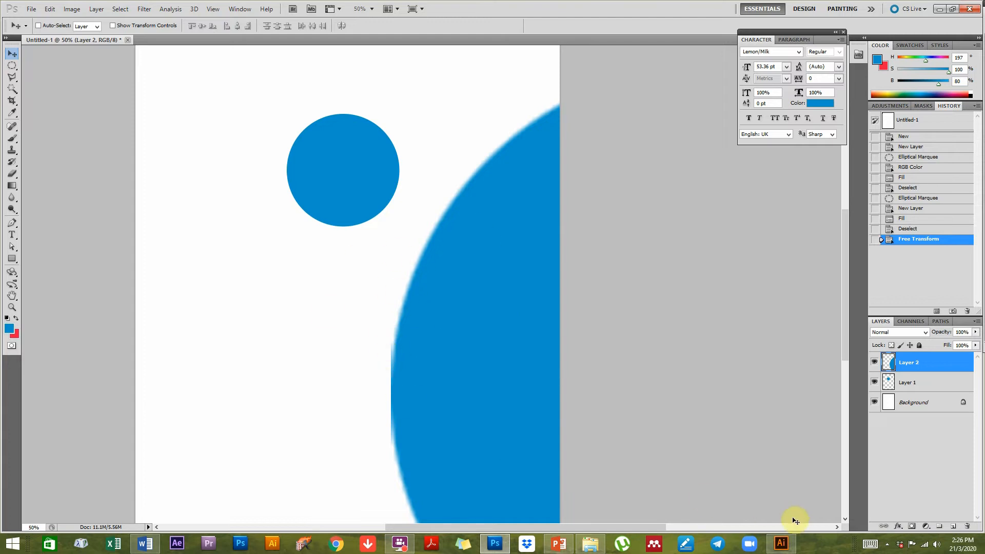
Step: Switch to Illustrator and draw a circle about 48 mm in diameter in the upper middle of the artboard
left_click(786, 546)
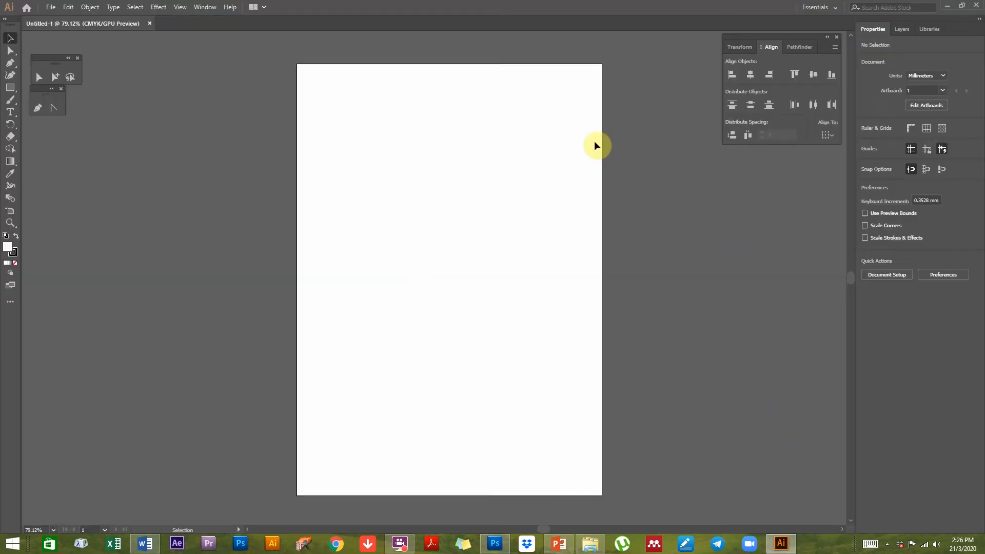
left_click(11, 89)
left_click(37, 100)
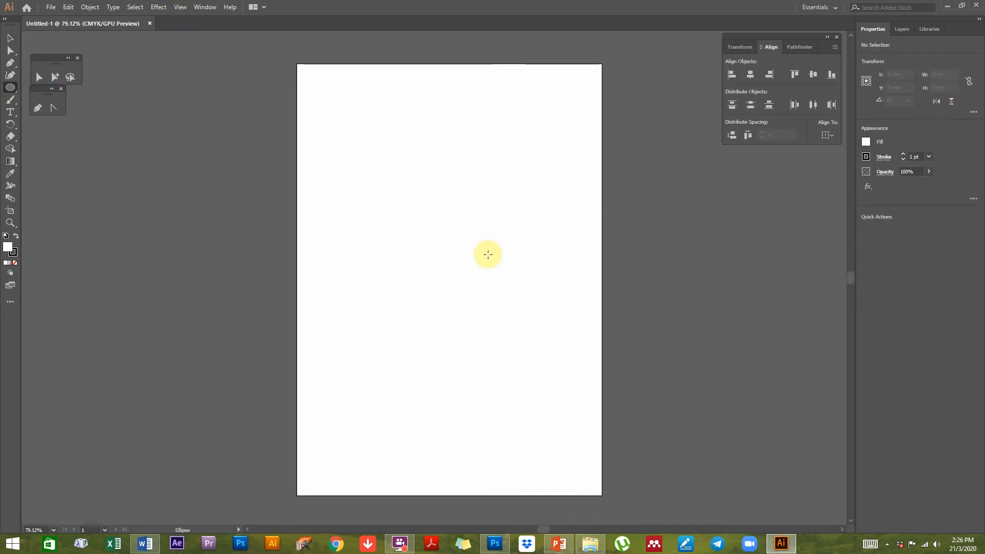
left_click_drag(409, 163, 478, 232)
left_click(11, 38)
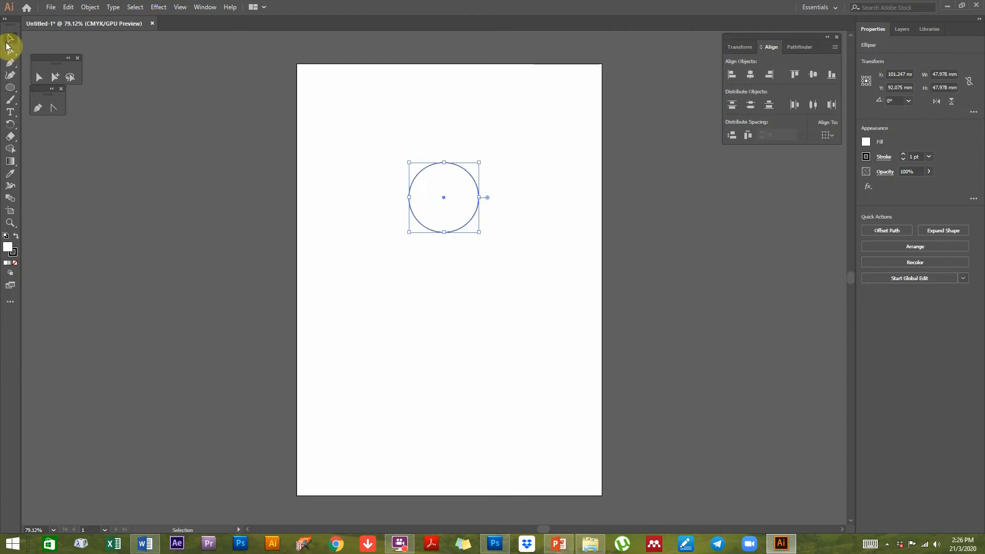
Step: Show the color controls and set both the circle's stroke and fill to orange (C 4.31, M 83.53, Y 100, K 0.39)
left_click(14, 254)
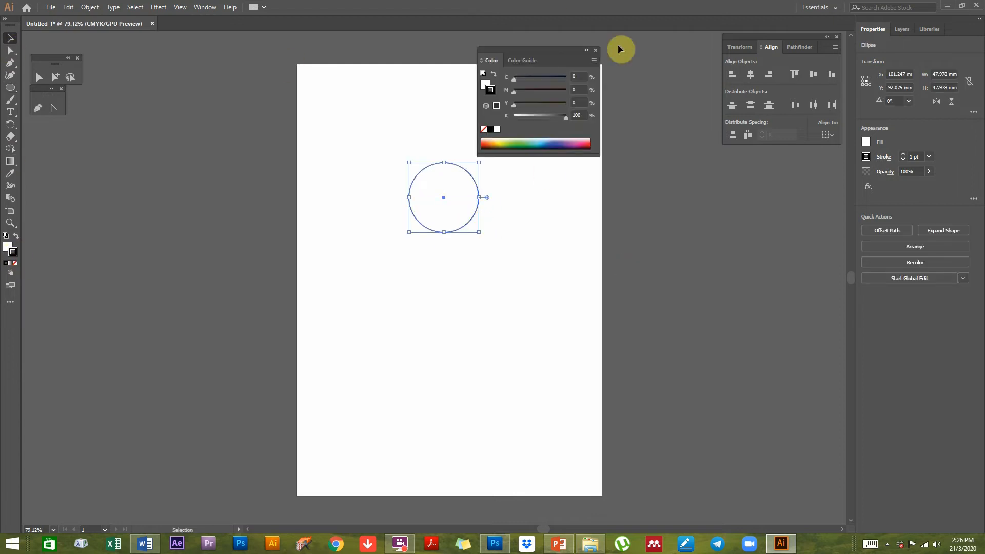
left_click_drag(531, 56, 771, 149)
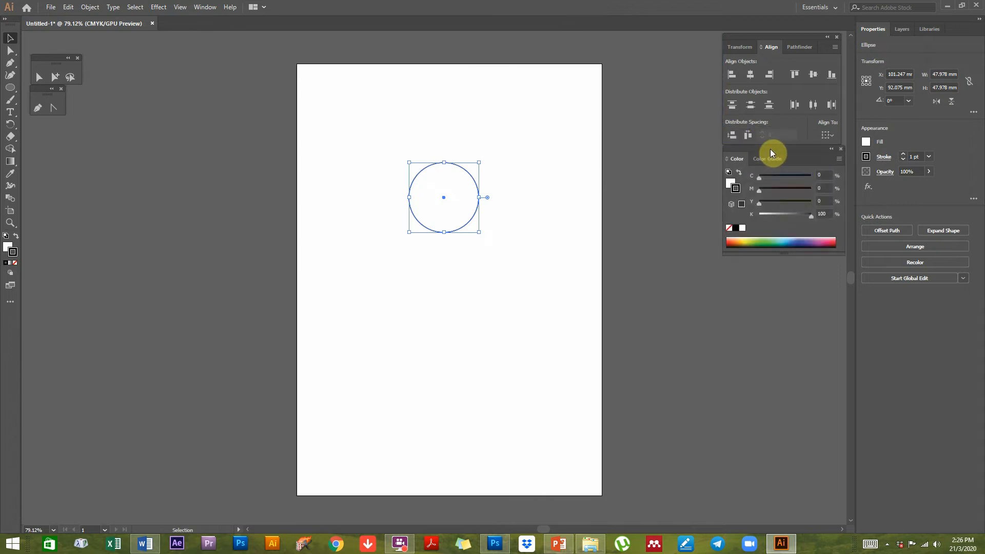
left_click(735, 241)
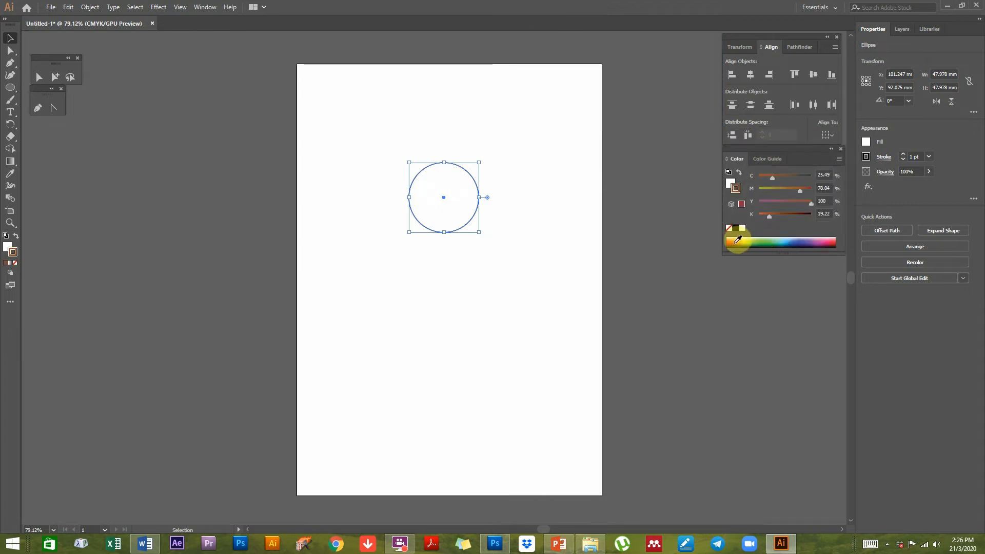
left_click(728, 185)
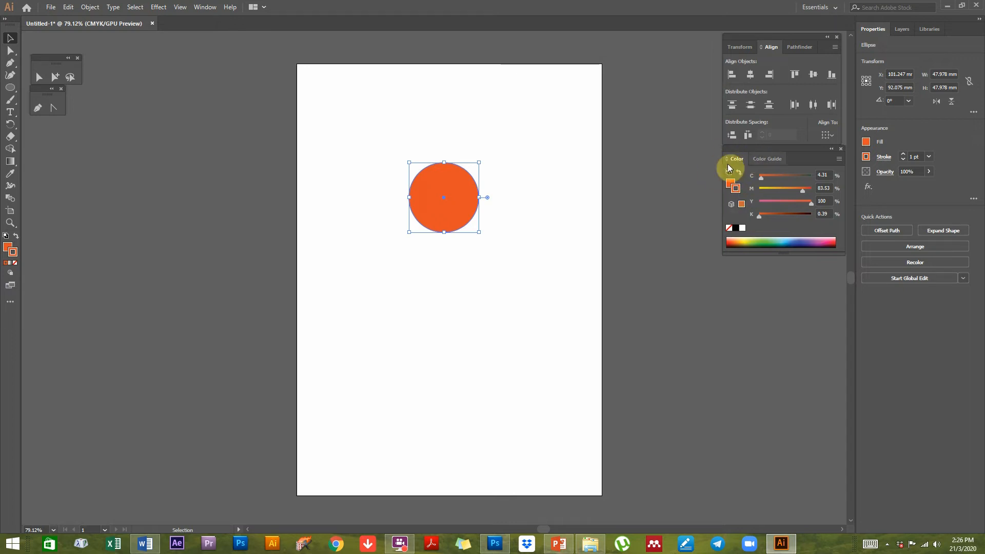
left_click(203, 8)
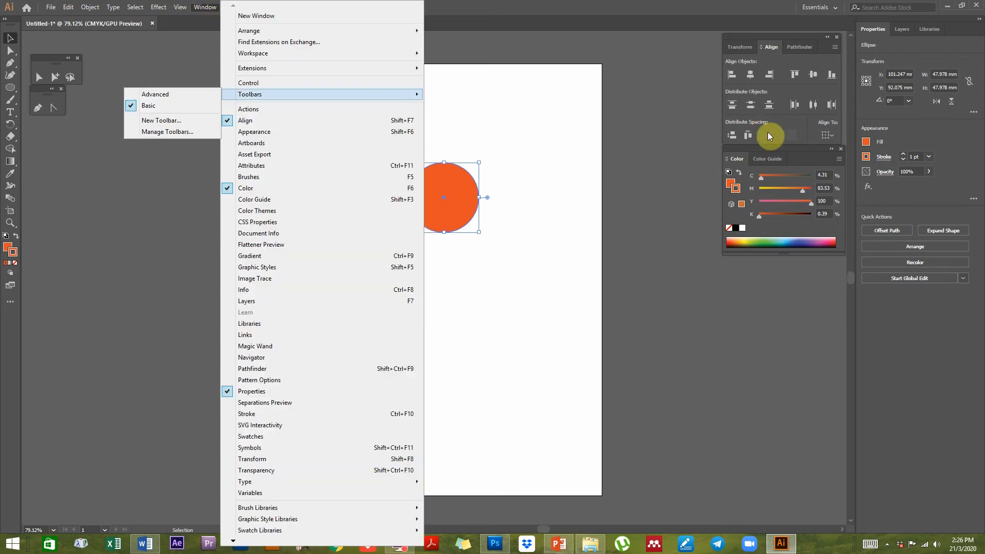
left_click(739, 145)
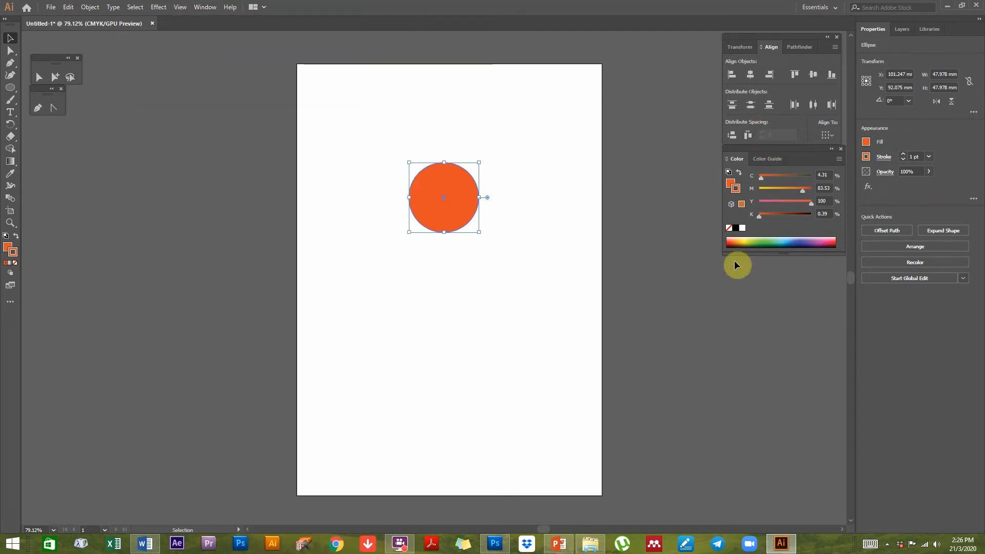
left_click(205, 9)
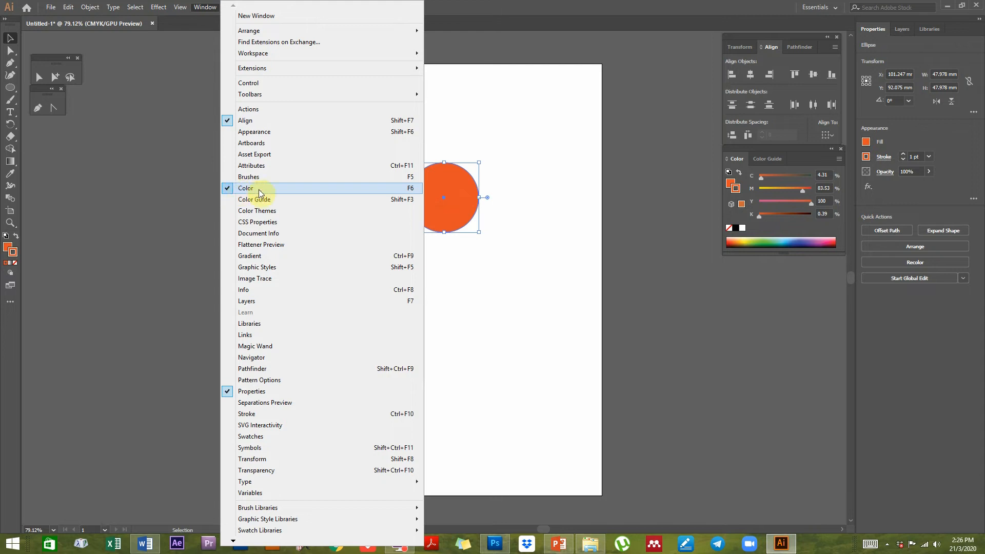
left_click(773, 220)
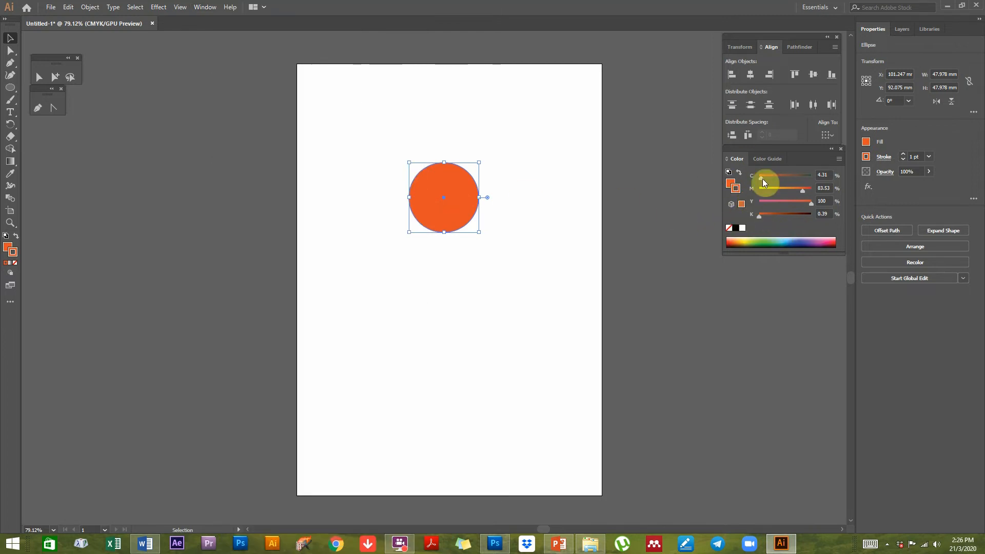
Step: Change the color sliders to HSB and set the circle's fill to green with a hue of 143°
left_click(839, 159)
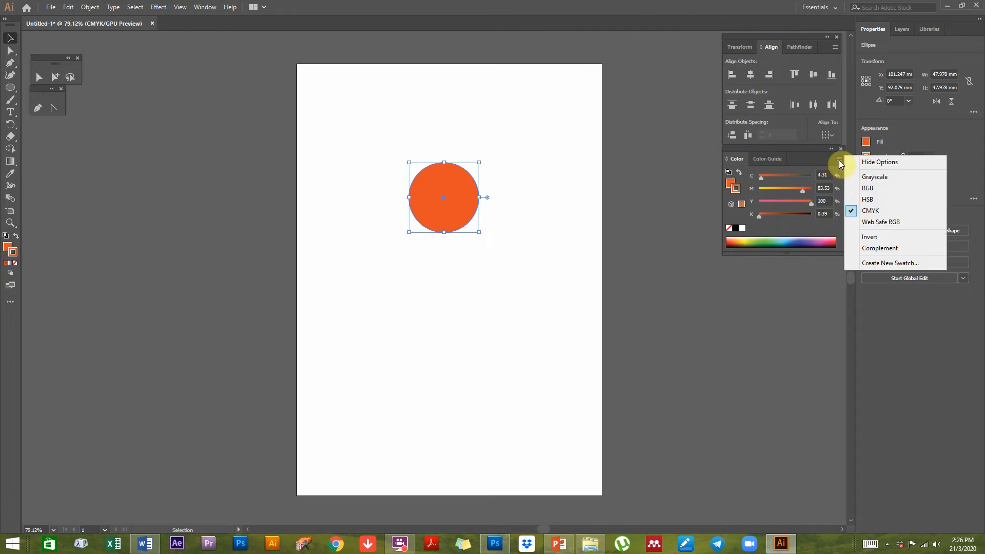
left_click(869, 199)
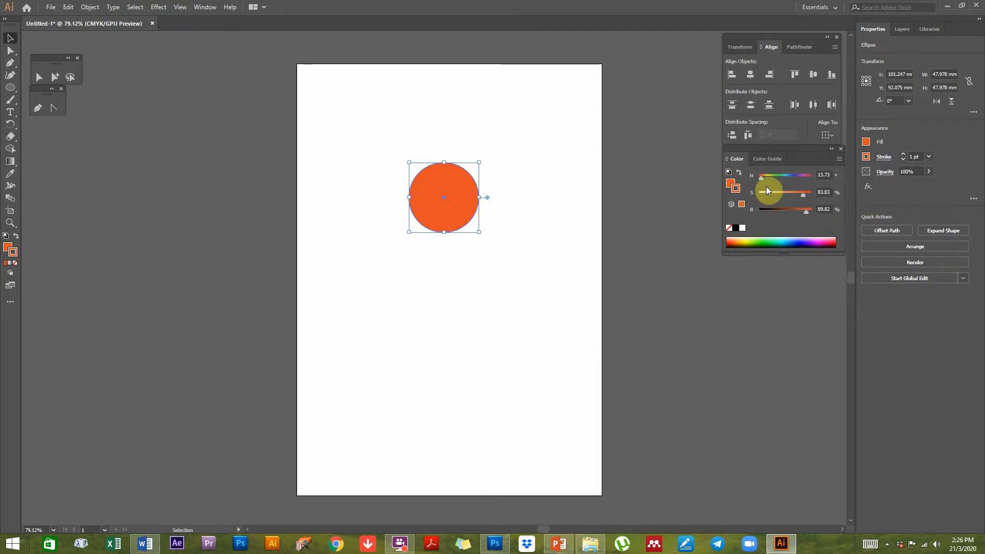
left_click(733, 189)
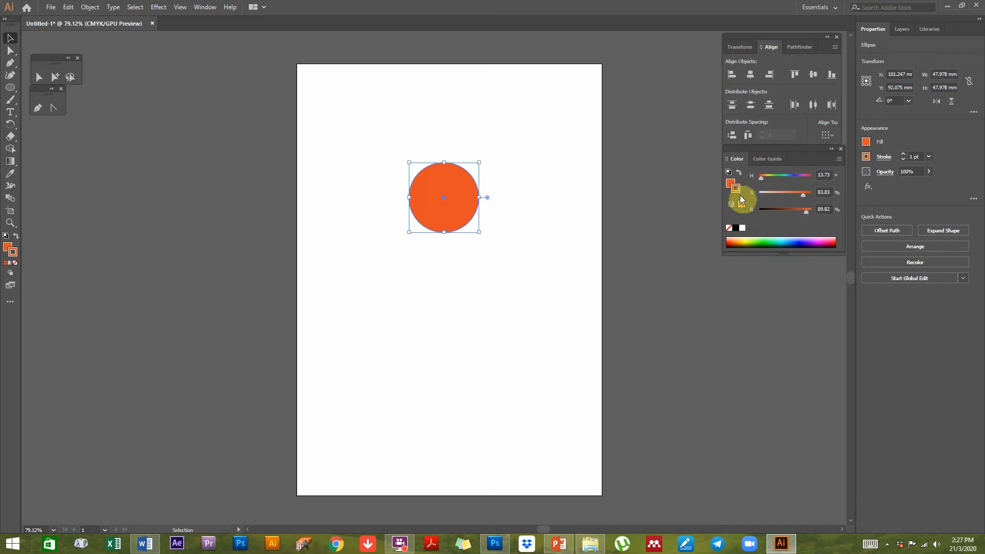
left_click(732, 183)
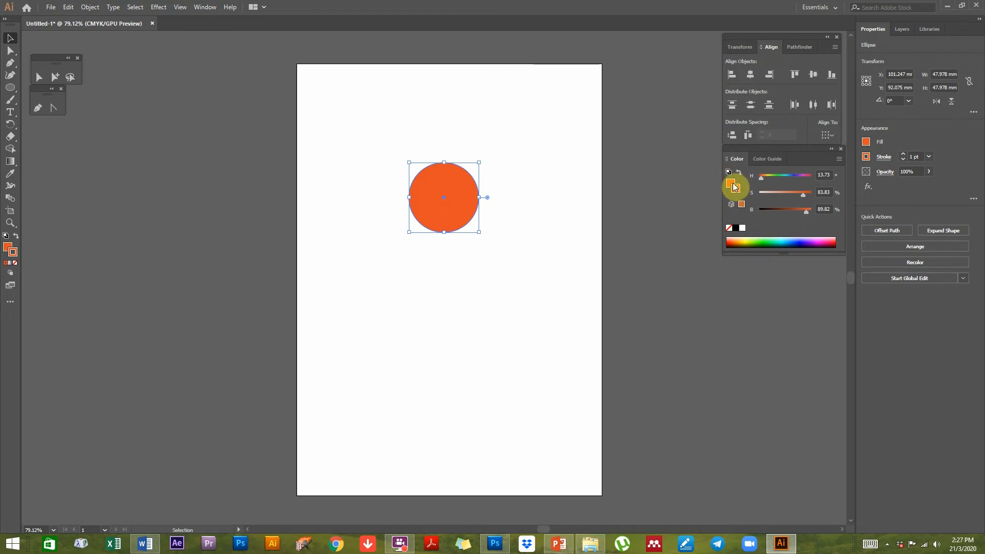
left_click(735, 190)
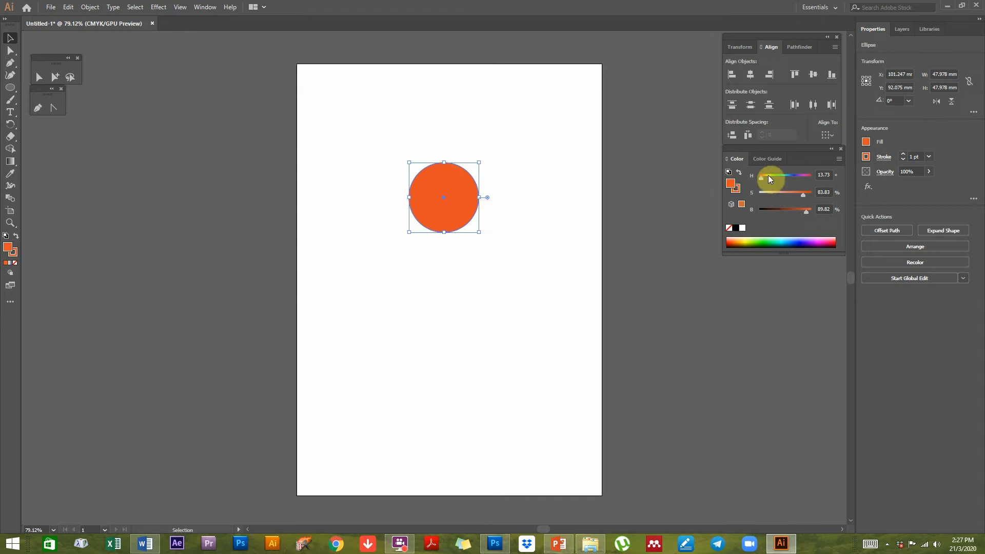
left_click_drag(777, 178, 780, 178)
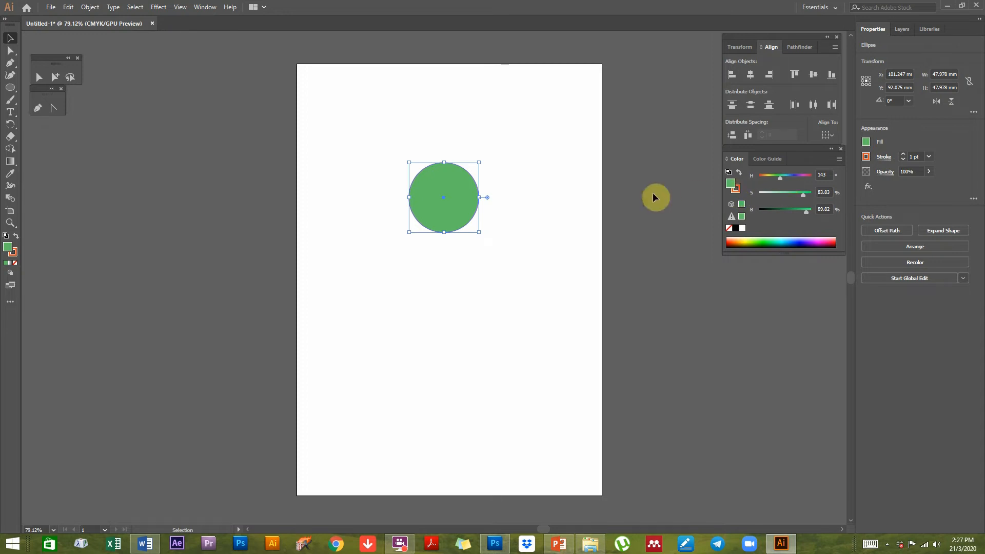
Step: Inspect the circle's fill and its thin stroke up close, with and without the circle selected
left_click(515, 196)
left_click(450, 220)
left_click(515, 262)
scroll(450, 171, "up", 3)
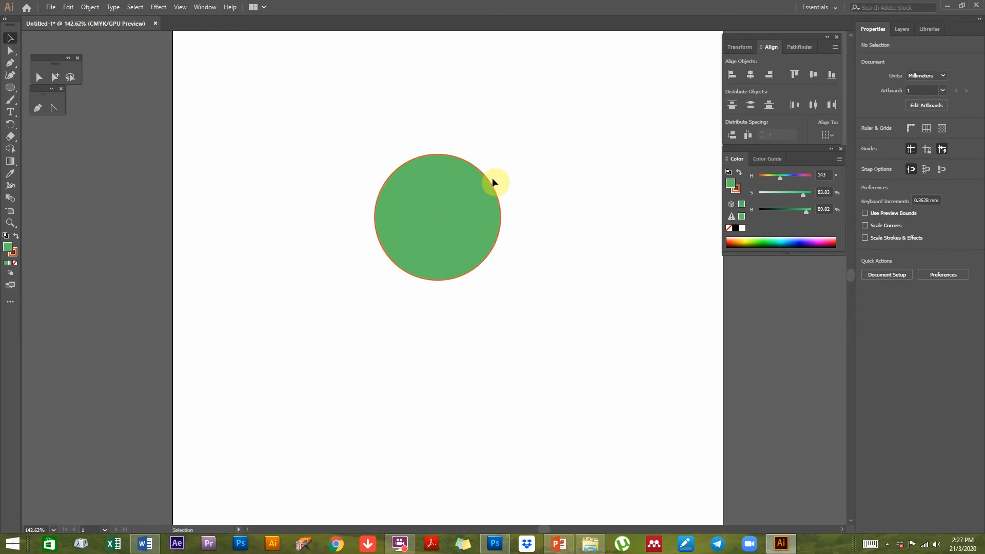
left_click(498, 212)
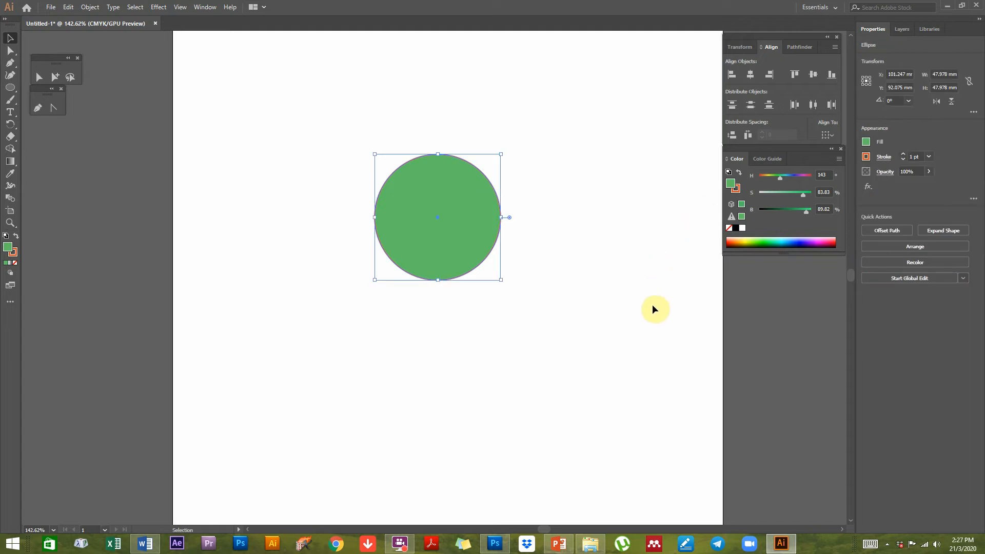
left_click(551, 294)
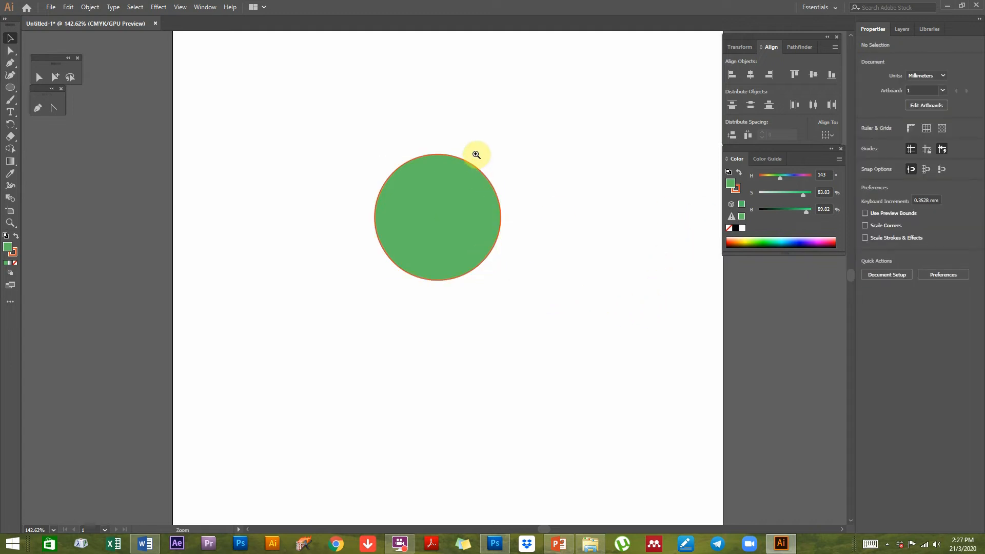
left_click(449, 225)
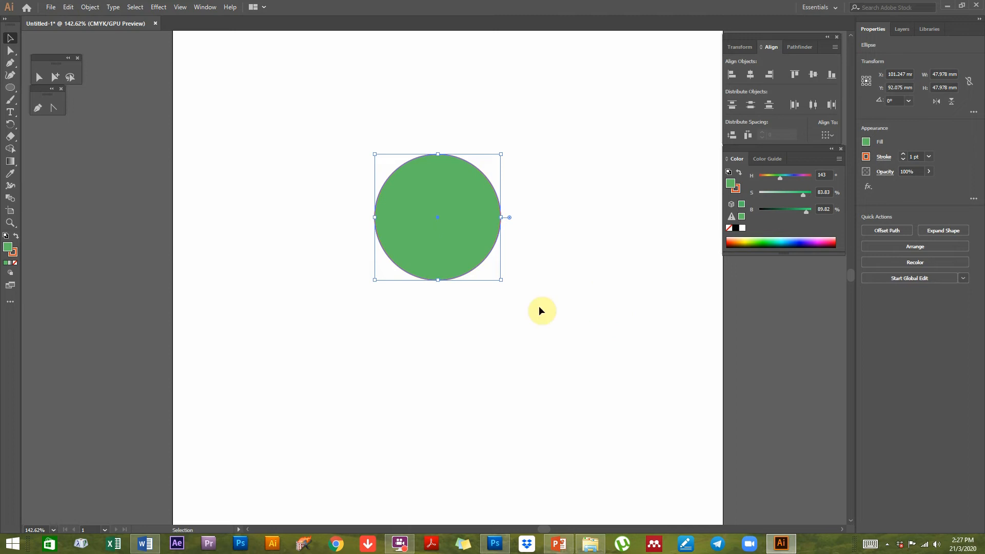
Step: Scale the circle proportionally down to about 35 mm and up again to about 339 mm in diameter, extending past the artboard
left_click(499, 322, "ctrl+alt")
left_click(432, 222, "ctrl+alt")
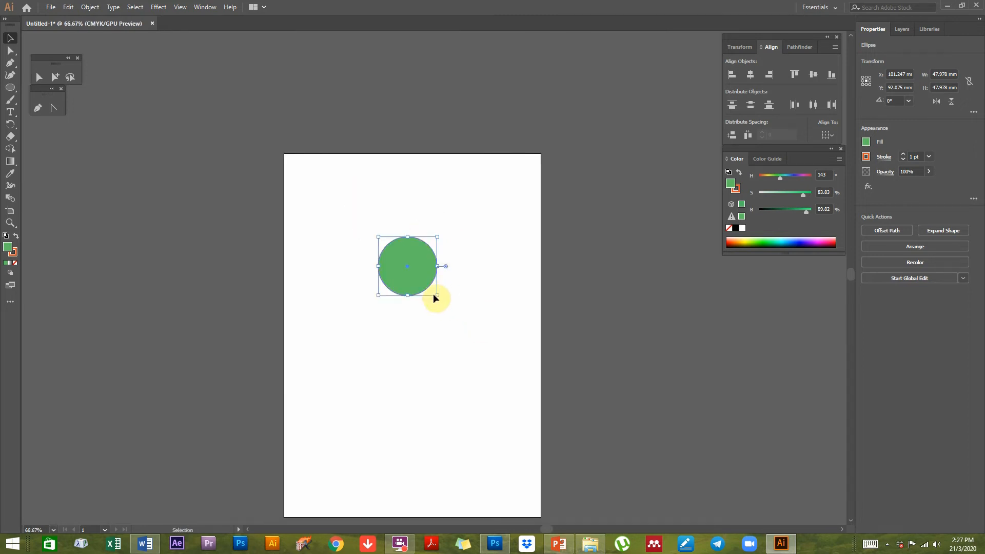
left_click_drag(436, 294, 422, 279)
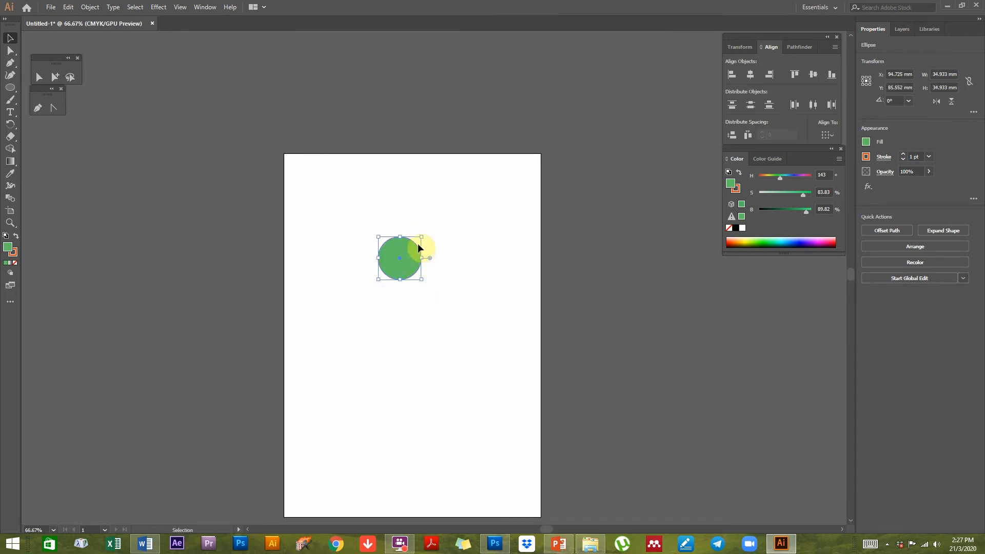
left_click_drag(420, 241, 607, 50)
left_click_drag(359, 131, 550, 281)
left_click(372, 229)
left_click(468, 273, "ctrl")
left_click_drag(422, 297, 478, 240)
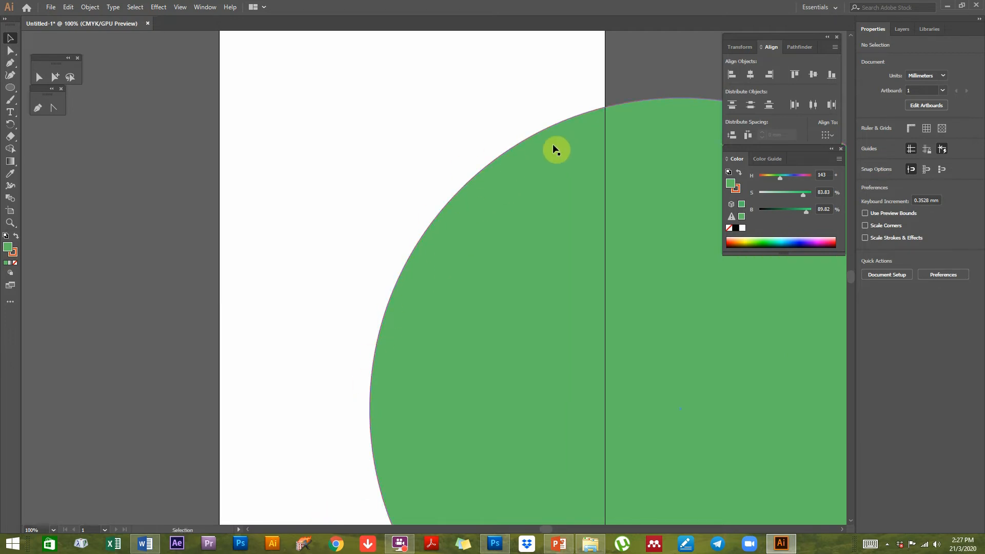
left_click(519, 248)
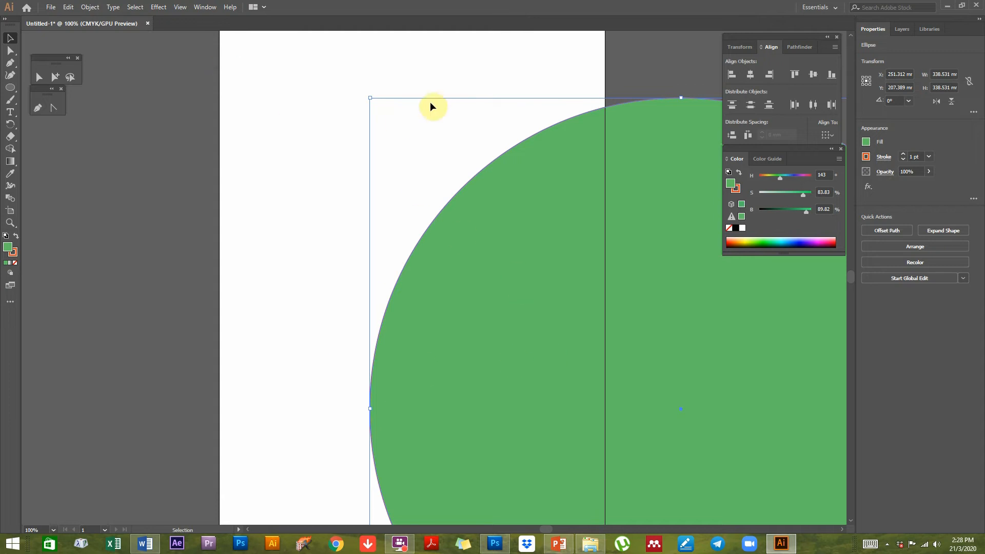
Step: Move the oversized circle onto the artboard's upper part and scale it proportionally down to about 133 mm in diameter
left_click(322, 267)
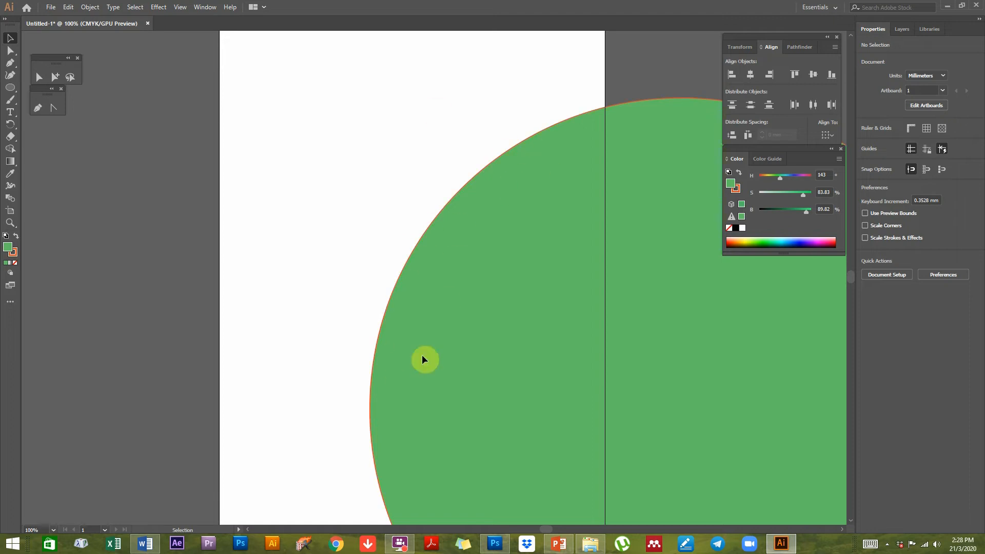
left_click_drag(509, 316, 433, 308)
left_click_drag(532, 304, 432, 299)
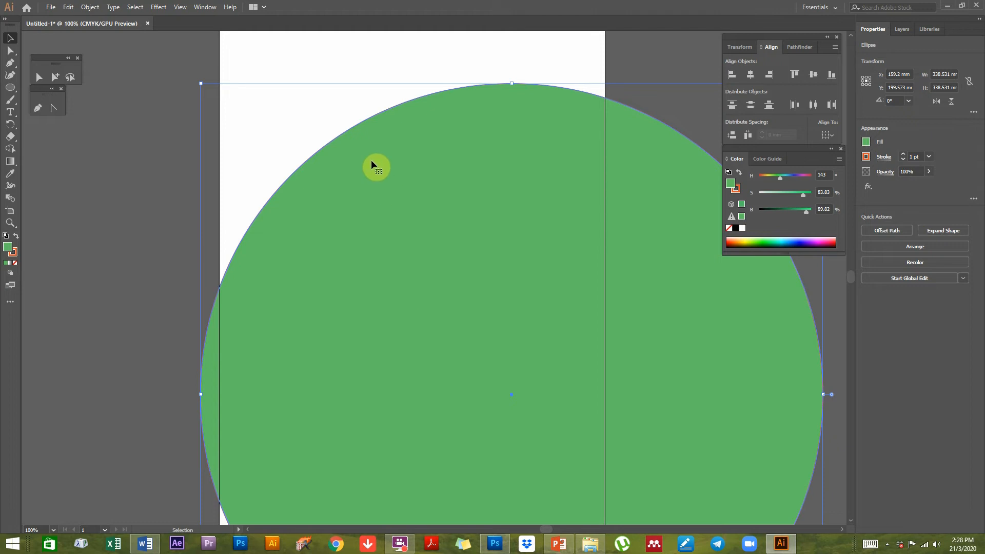
left_click_drag(200, 83, 412, 295)
left_click_drag(564, 351, 415, 214)
left_click_drag(456, 312, 473, 226)
left_click_drag(690, 481, 524, 314)
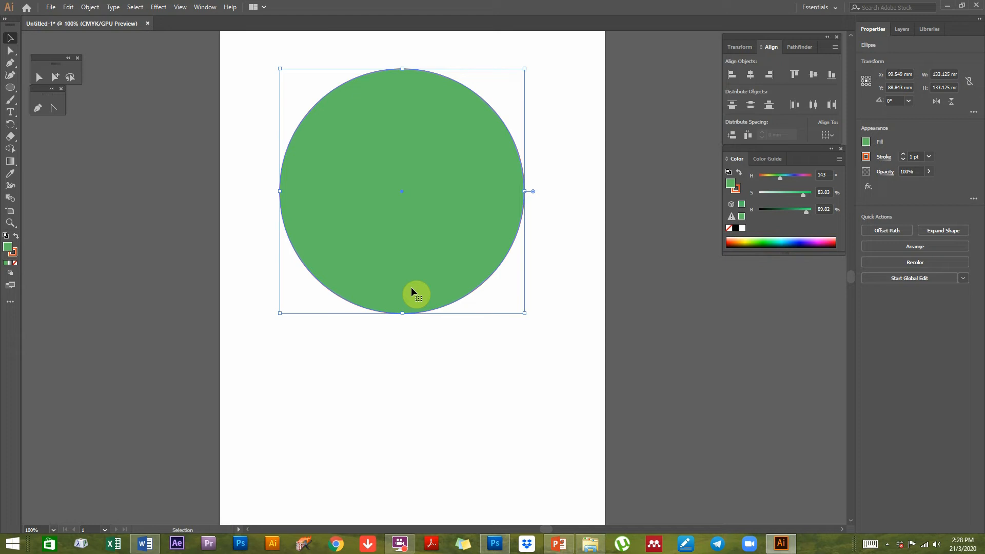
Step: Move the circle slightly down the artboard, to about Y 96 mm
left_click(429, 378)
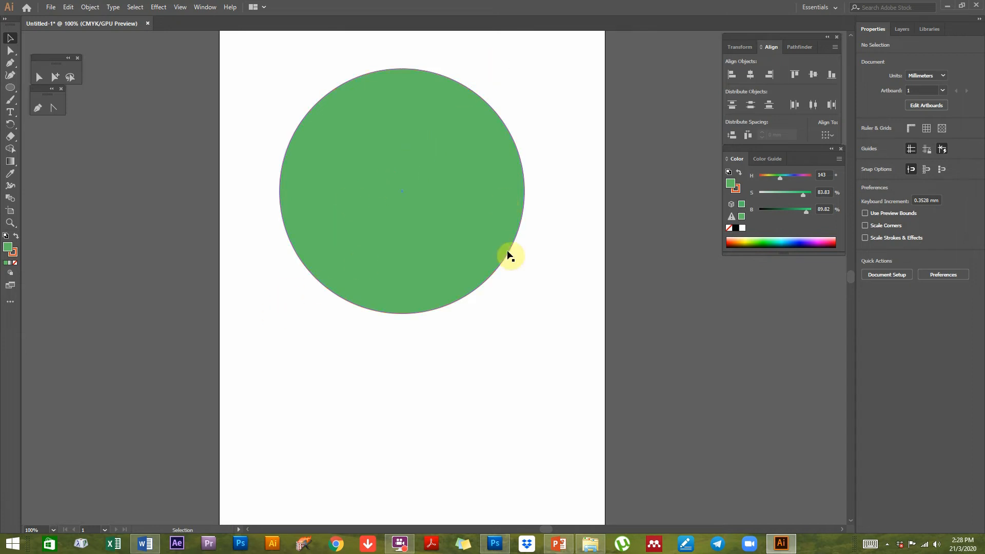
left_click(468, 150)
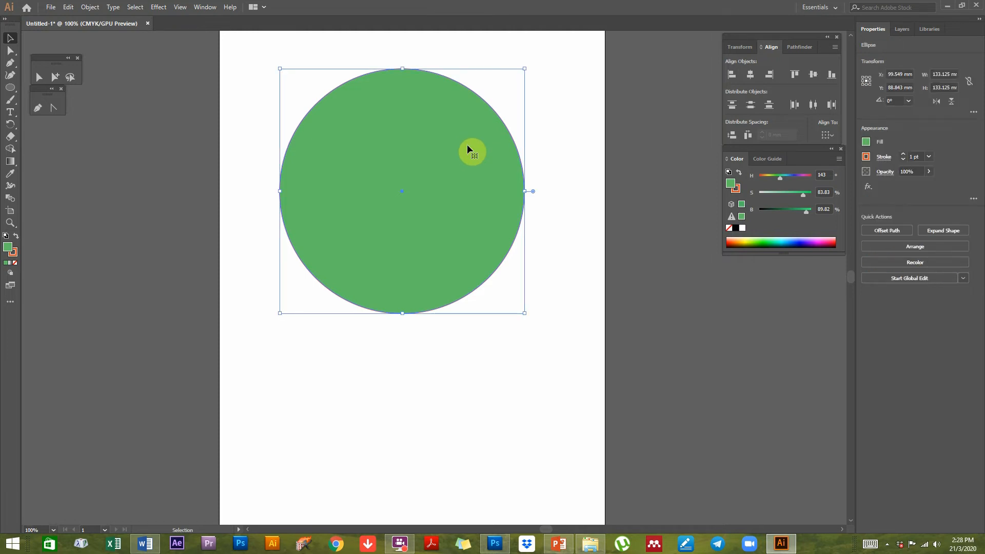
left_click_drag(466, 149, 522, 161)
left_click(613, 340)
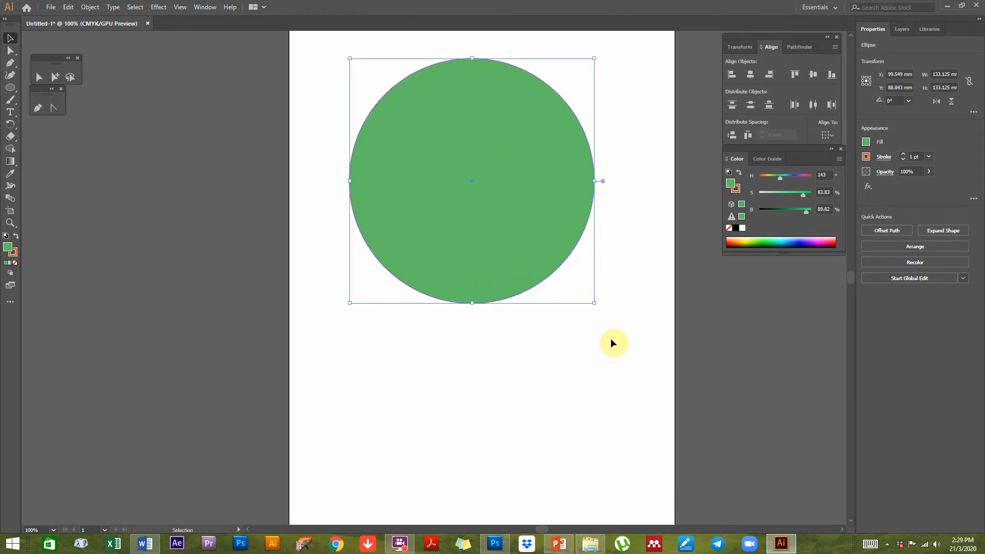
left_click(418, 196)
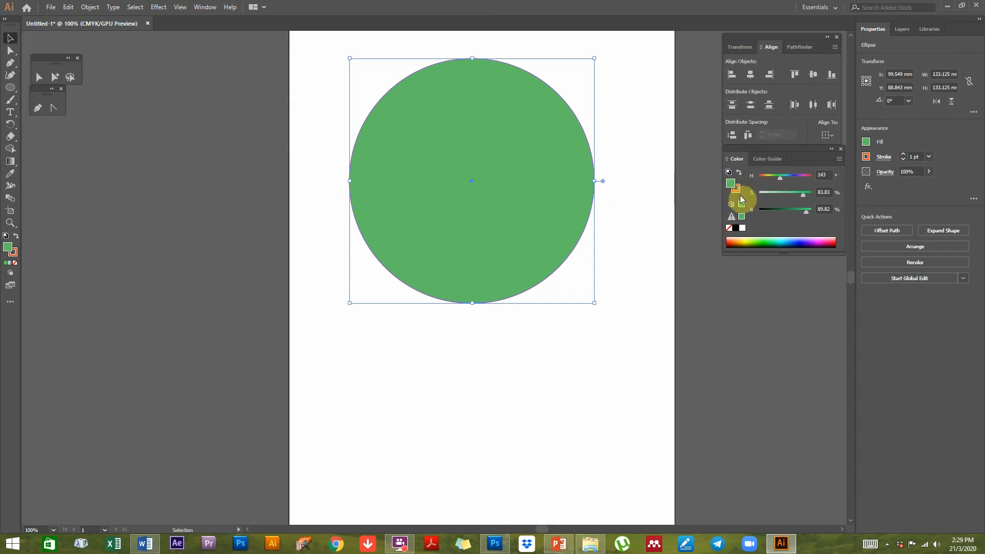
left_click_drag(407, 137, 405, 150)
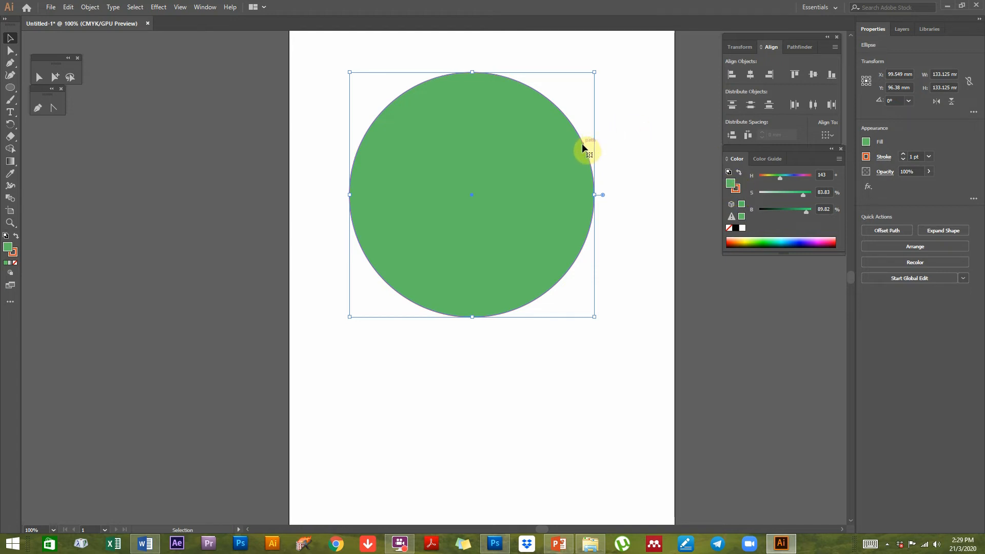
Step: Show the stroke settings below the color controls and set the circle's stroke weight to 9 pt
left_click(205, 10)
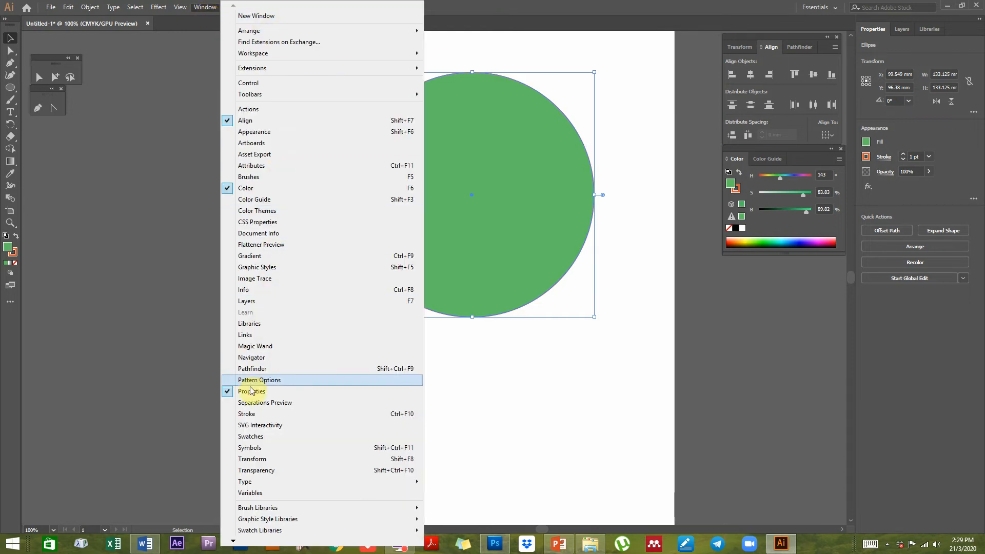
left_click(249, 413)
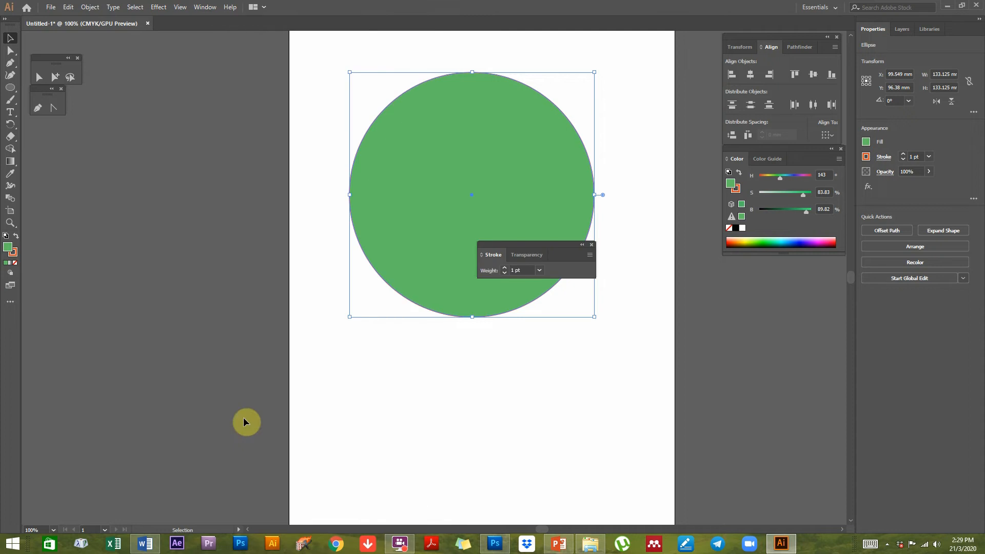
left_click_drag(562, 251, 788, 264)
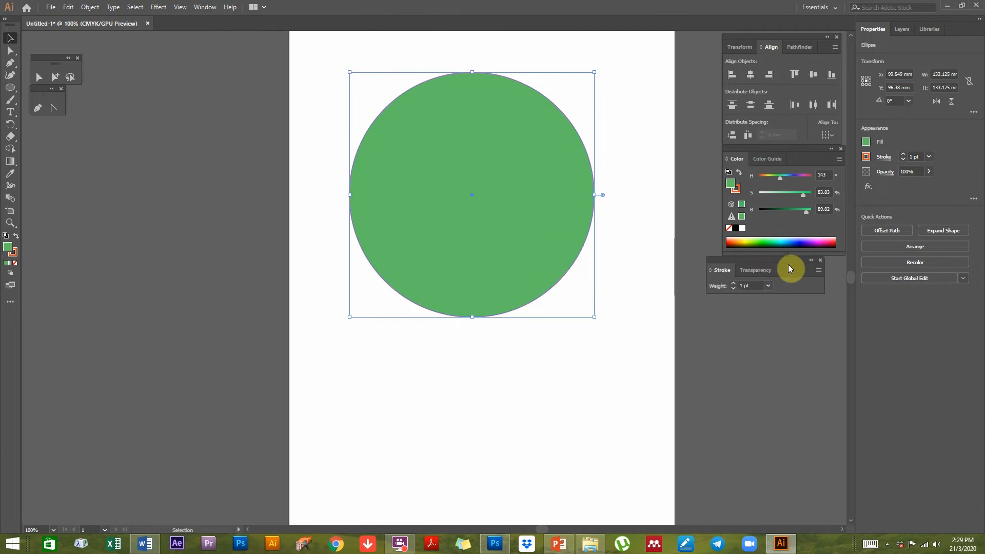
left_click(769, 285)
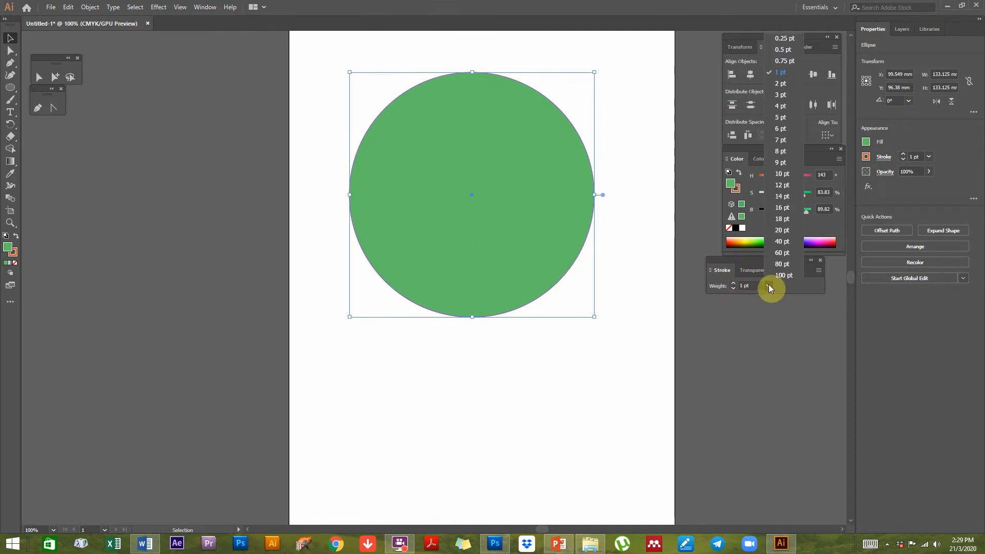
left_click(781, 163)
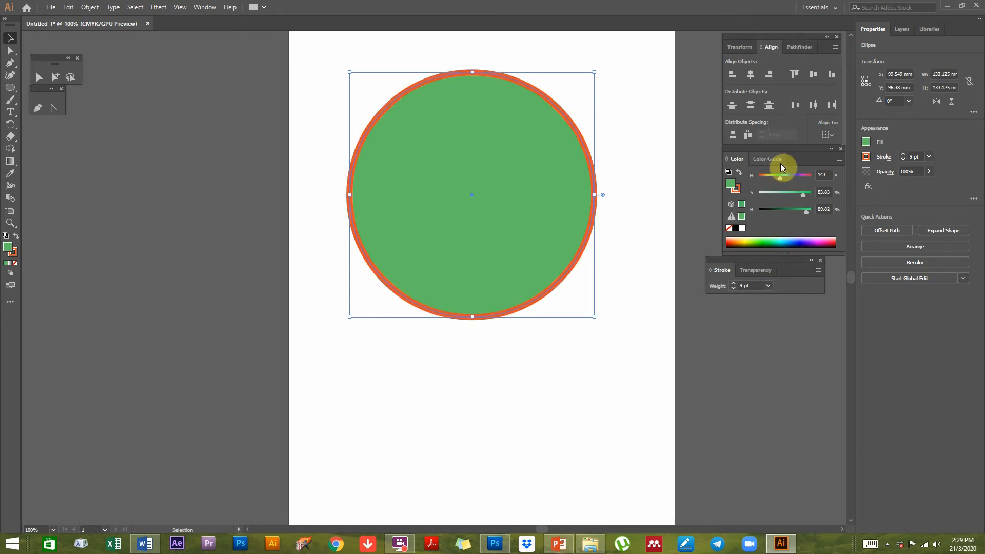
left_click(630, 181)
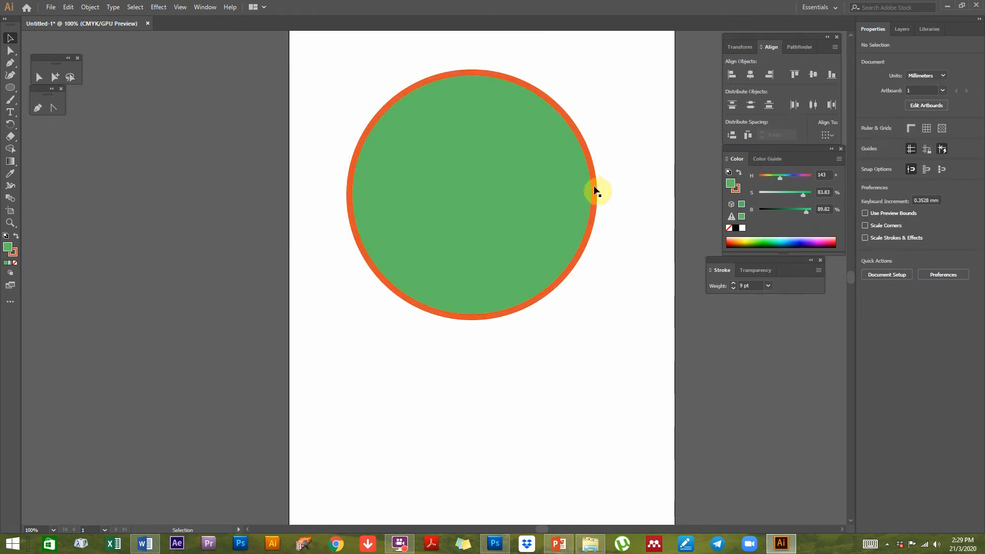
Step: Thicken the circle's orange stroke to 40 pt
left_click(588, 145)
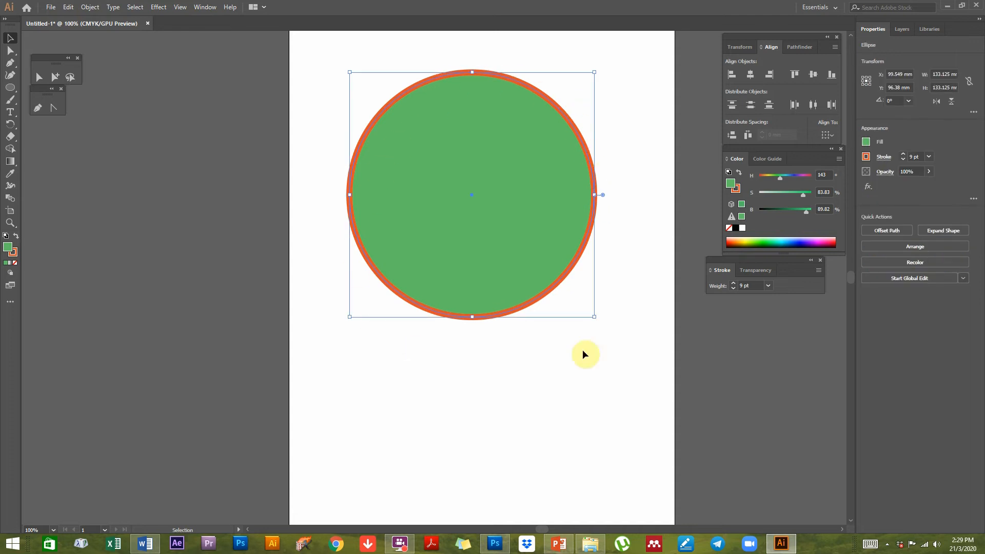
left_click(626, 185)
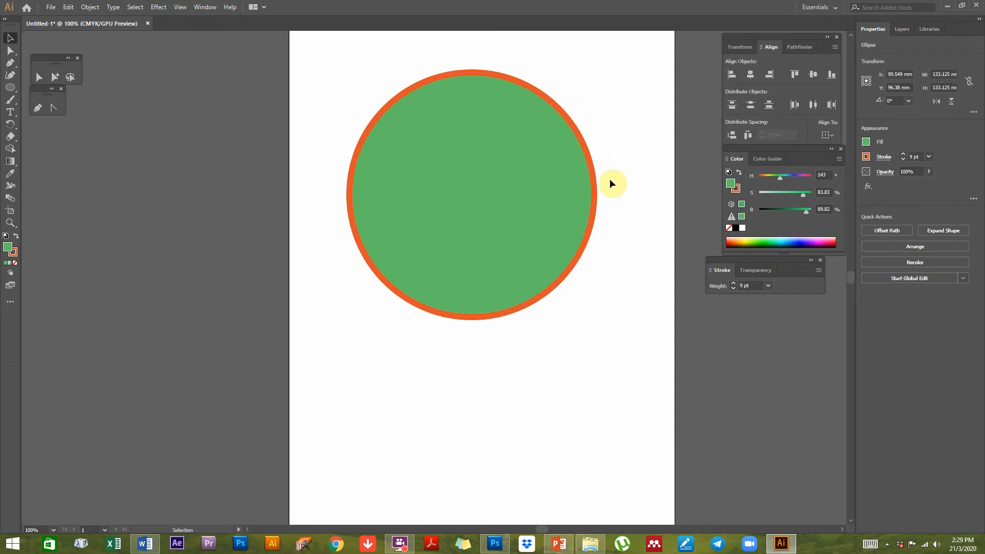
left_click(588, 159)
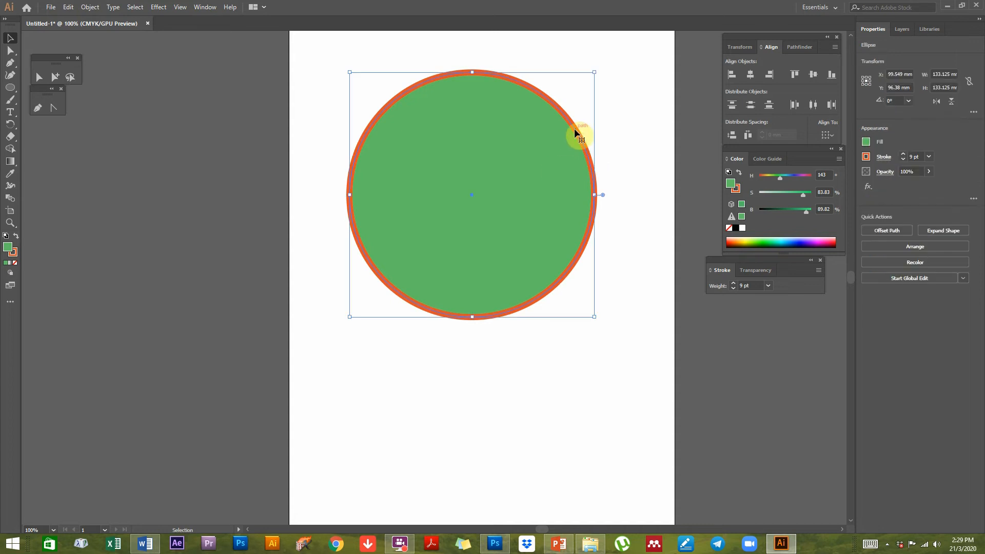
left_click(767, 286)
left_click(772, 241)
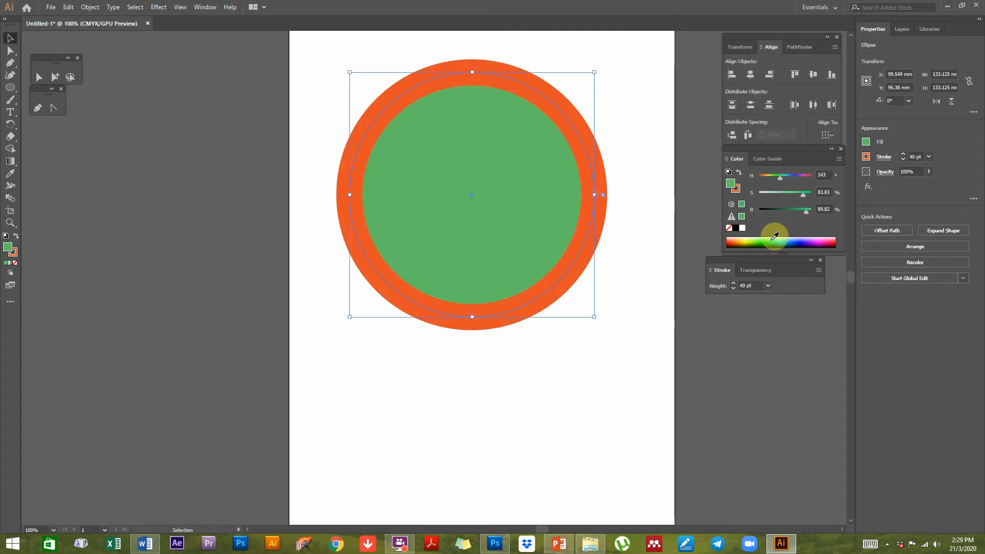
left_click(659, 187)
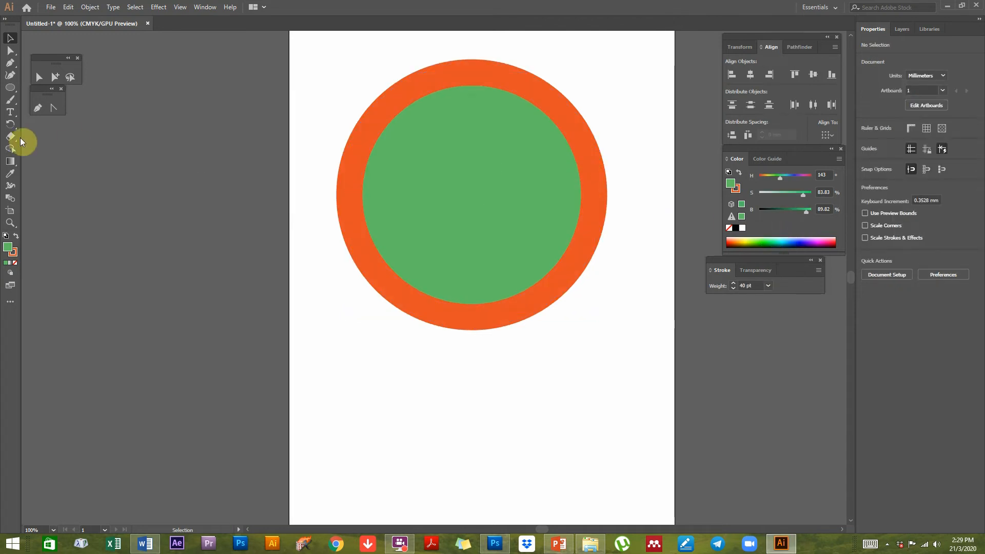
Step: Move the circle slightly down and scale it proportionally to about 53 mm in diameter near the artboard's upper left
left_click(440, 137)
left_click_drag(497, 168, 497, 186)
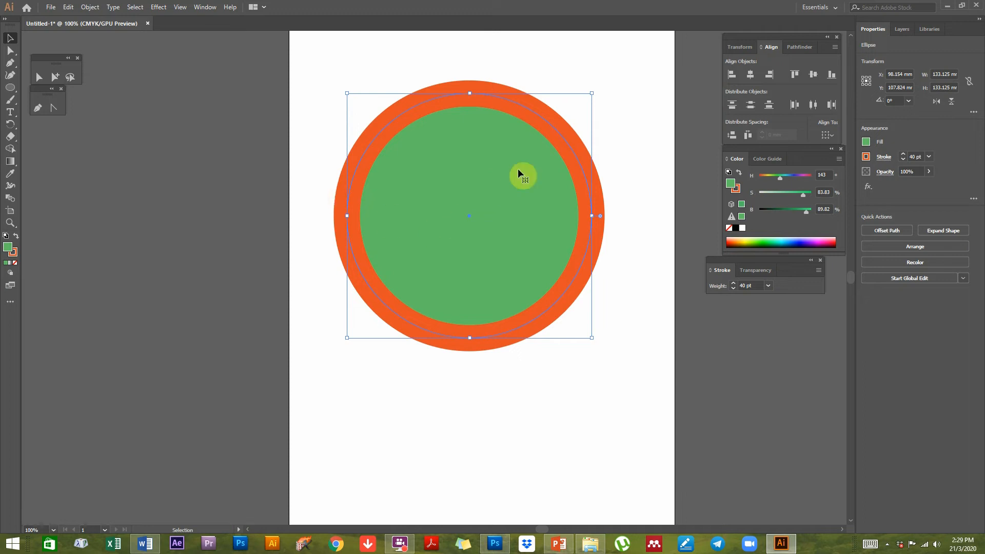
left_click_drag(592, 338, 444, 211)
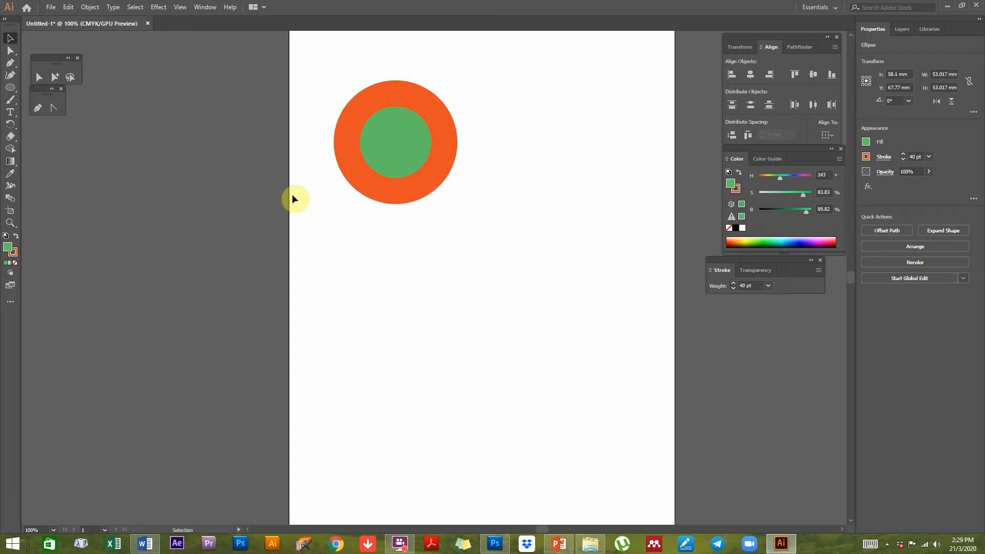
left_click(435, 230)
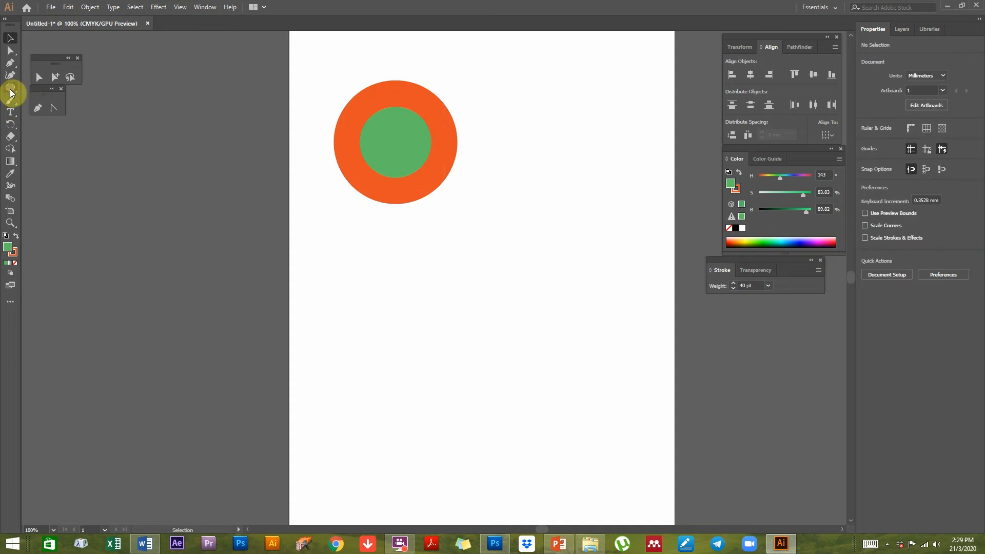
Step: Detach the shape tools as a floating set and place it beside the other floating tool sets
left_click(11, 91)
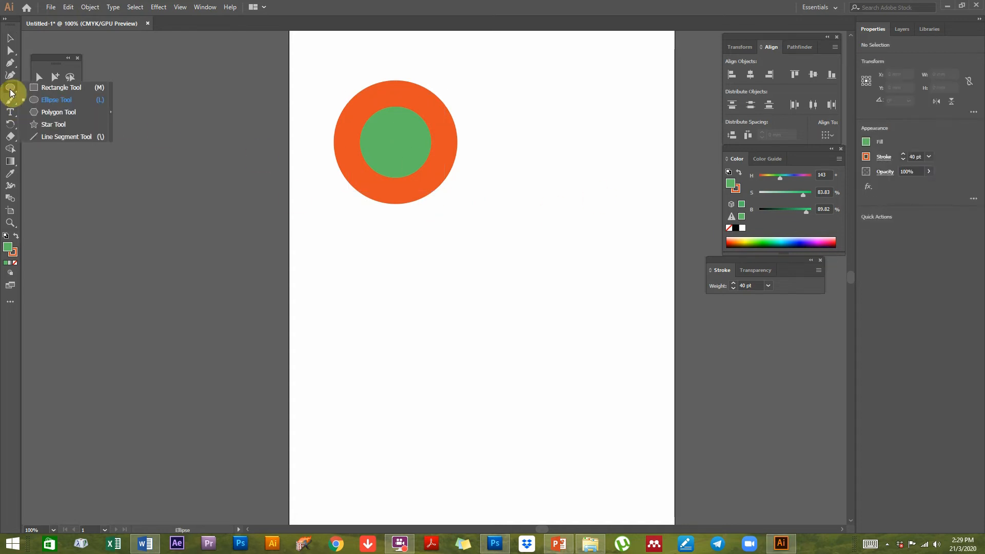
left_click(111, 100)
left_click_drag(60, 99, 127, 62)
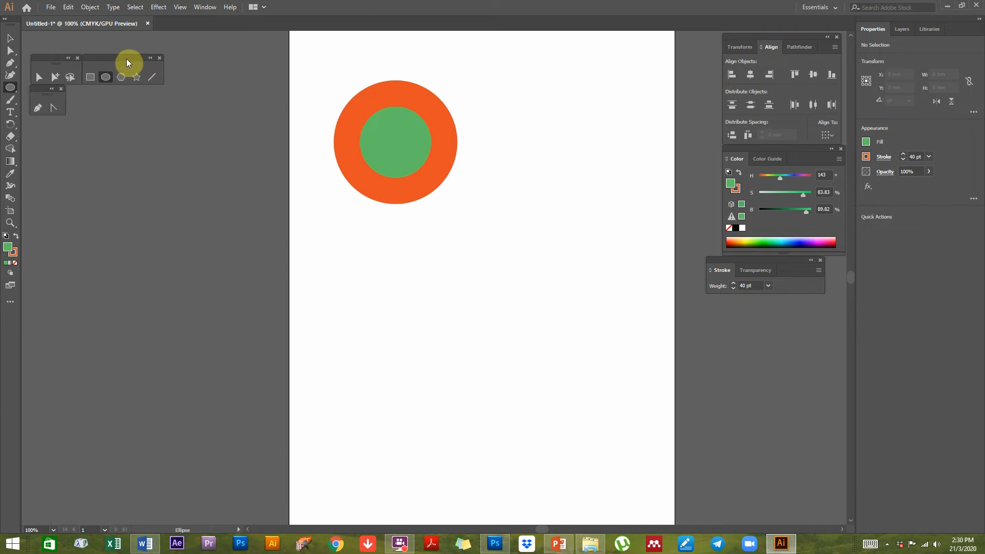
Step: Draw a square about 58 mm wide to the right of the circle
left_click(91, 77)
left_click_drag(502, 116, 557, 183)
mouse_move(529, 158)
left_mouse_down()
mouse_move(512, 119)
mouse_move(576, 227)
mouse_move(580, 203)
mouse_move(564, 200)
mouse_move(532, 158)
mouse_move(514, 180)
mouse_move(533, 141)
mouse_move(592, 165)
mouse_move(651, 217)
mouse_move(492, 161)
mouse_move(617, 228)
mouse_move(586, 159)
mouse_move(609, 191)
left_mouse_up()
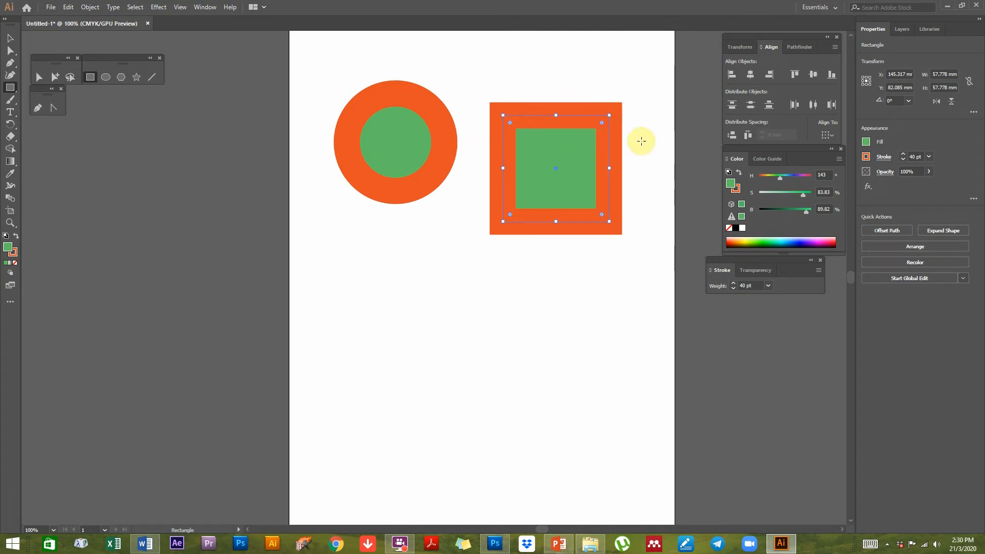
Step: Remove the square's stroke and slightly round all four of its corners
left_click(738, 189)
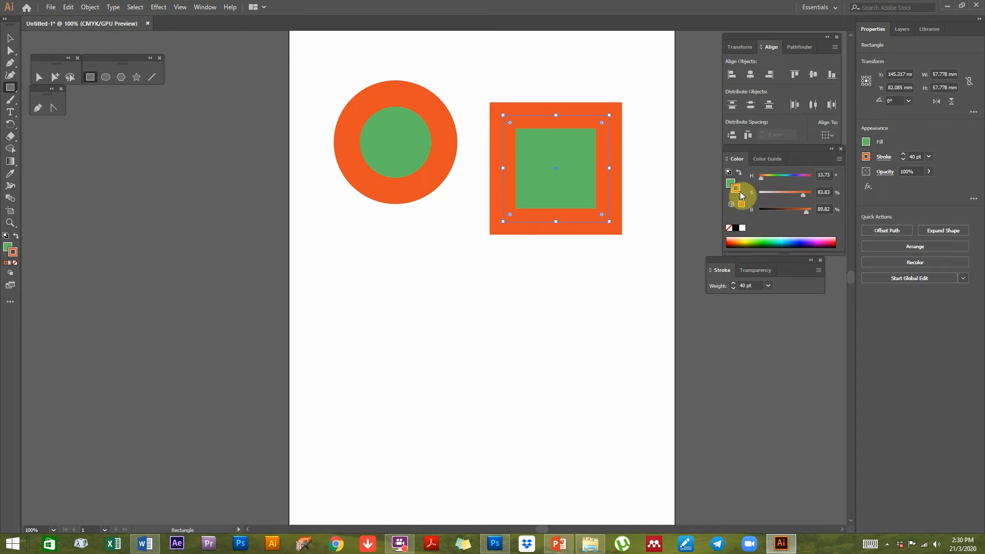
left_click(728, 229)
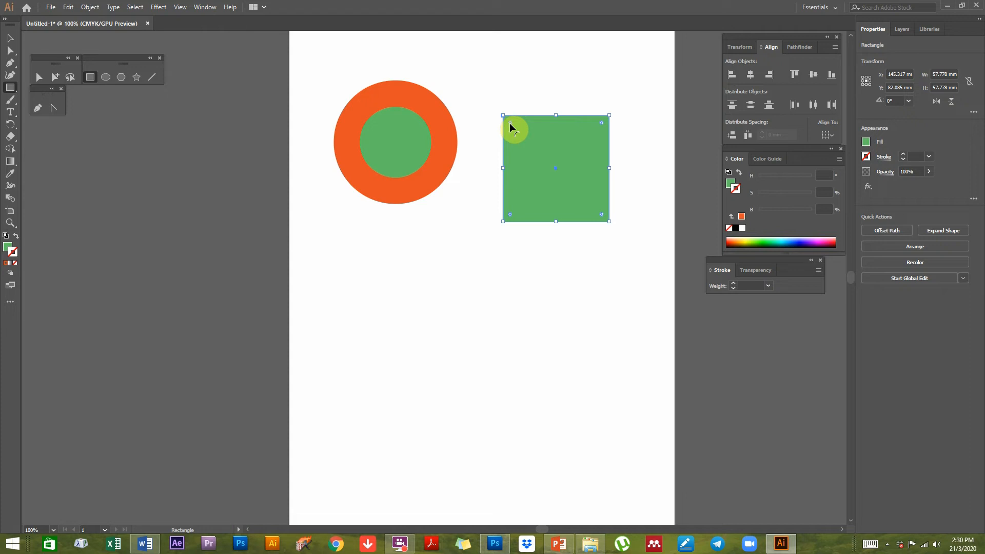
mouse_move(510, 122)
left_mouse_down()
mouse_move(521, 134)
mouse_move(515, 128)
left_mouse_up()
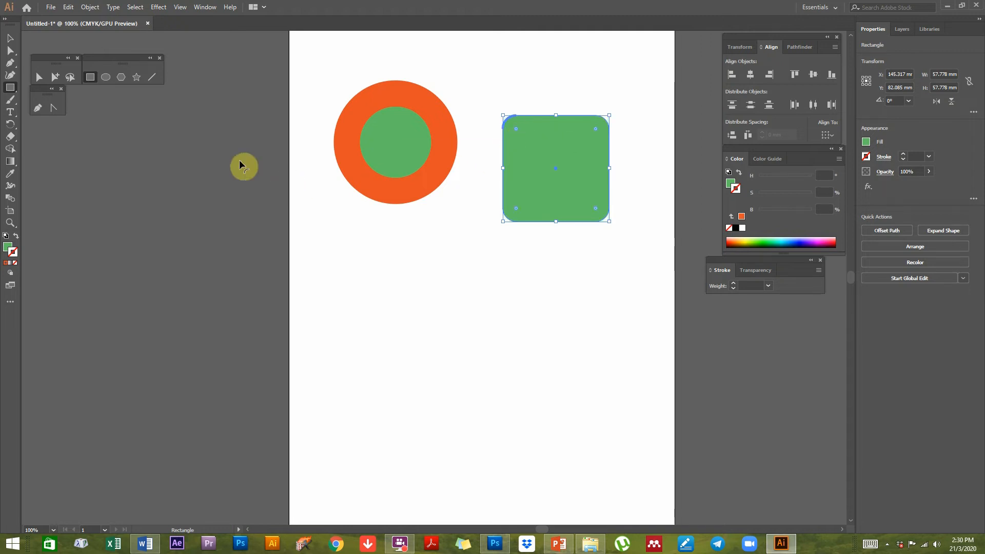
left_click(10, 39)
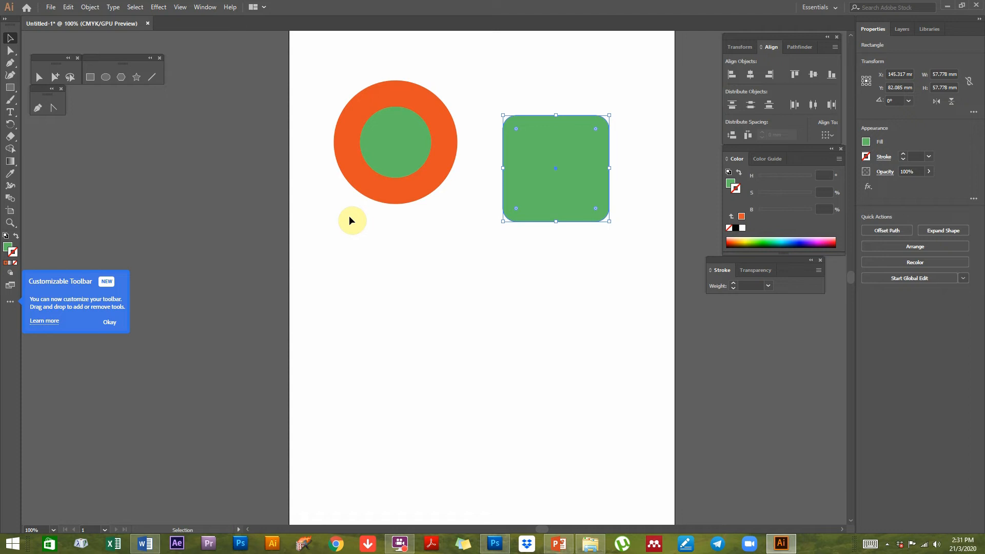
left_click(452, 239)
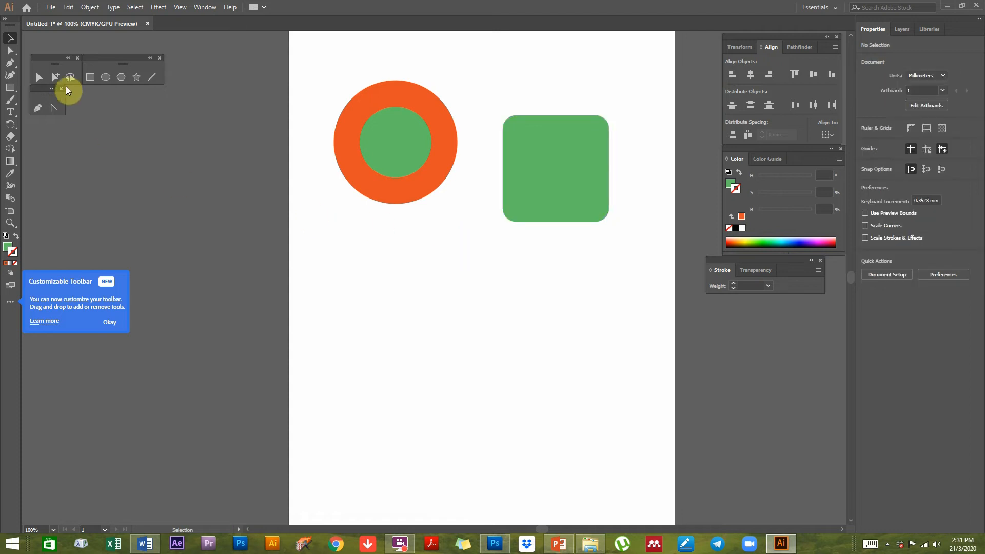
Step: Draw an eight-sided polygon about 50 mm wide below the circle
left_click(121, 77)
left_click_drag(428, 267, 456, 306)
key("Up")
key("Up")
key("Up")
key("Down")
key("Down")
key("Down")
key("Up")
key("Up")
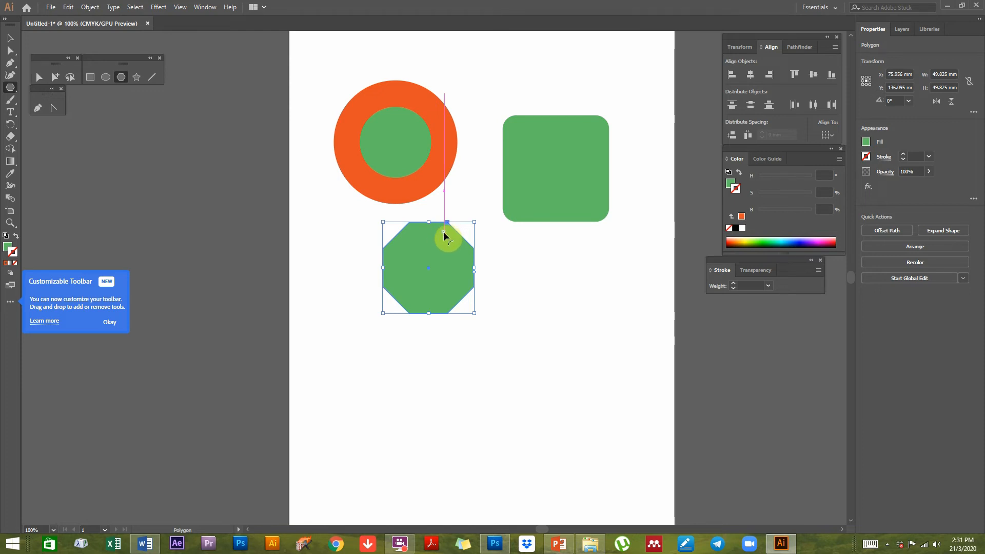
Step: Slightly round all corners of the octagon and deselect it
mouse_move(443, 235)
left_mouse_down()
mouse_move(417, 259)
mouse_move(433, 239)
left_mouse_up()
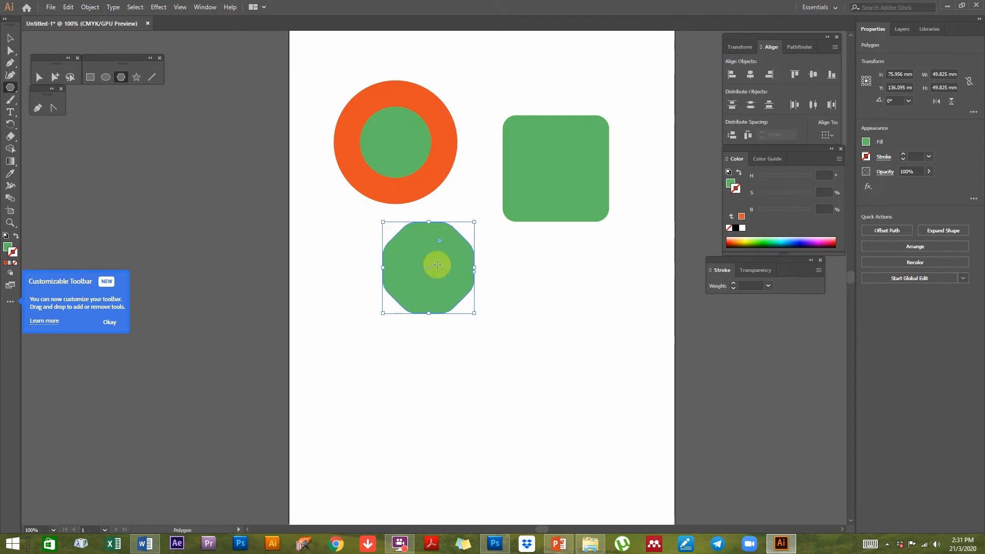
left_click(11, 38)
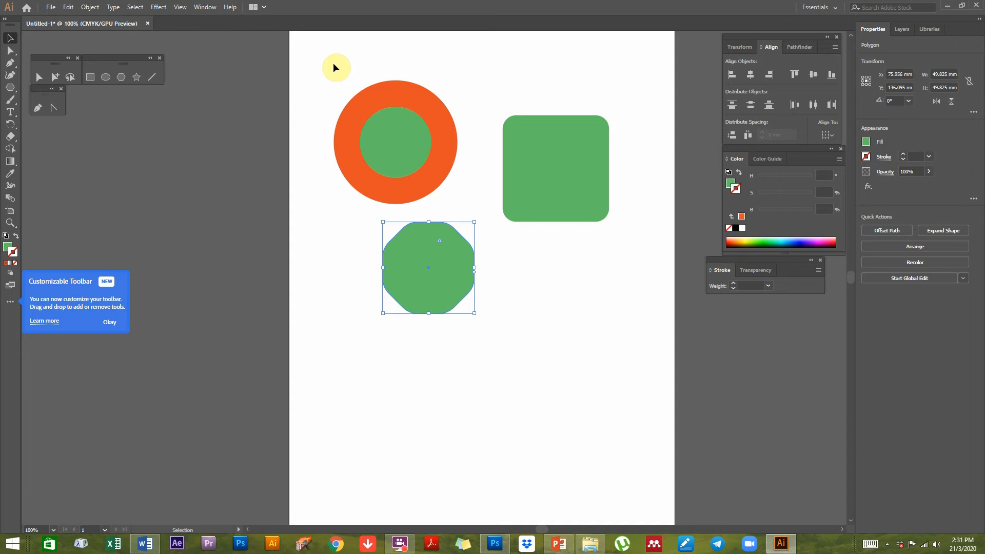
left_click(335, 67)
Step: Draw a many-pointed star about 32 mm wide to the right of the octagon and deselect it
left_click(137, 76)
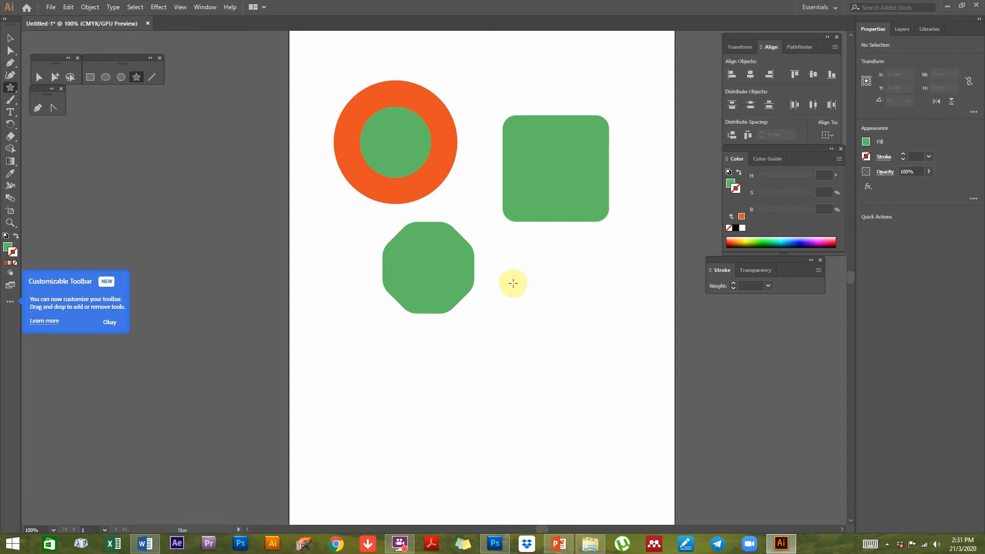
left_click_drag(525, 285, 547, 326)
key("Up")
key("Up")
key("Up")
key("Up")
key("Up")
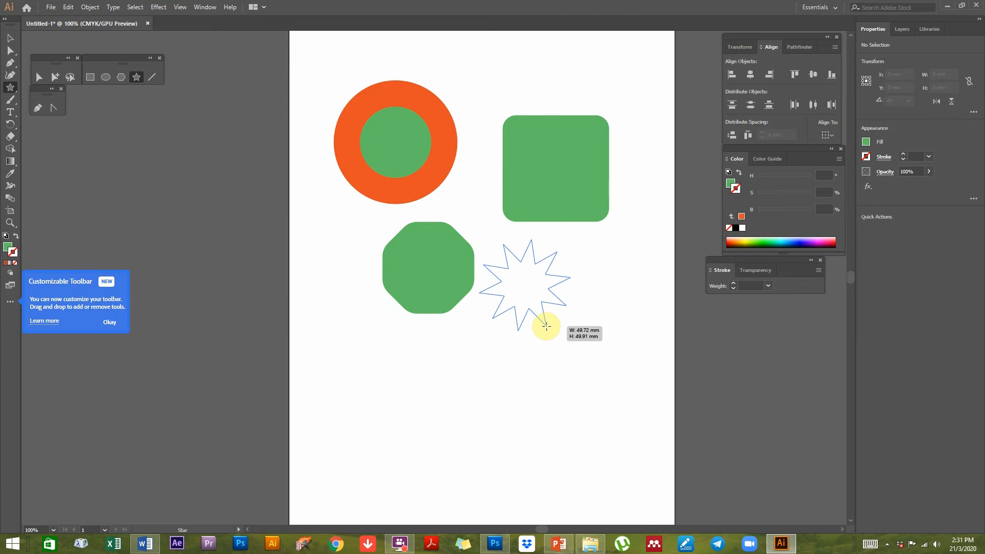
mouse_move(547, 327)
left_mouse_down()
mouse_move(568, 441)
mouse_move(541, 331)
left_mouse_up()
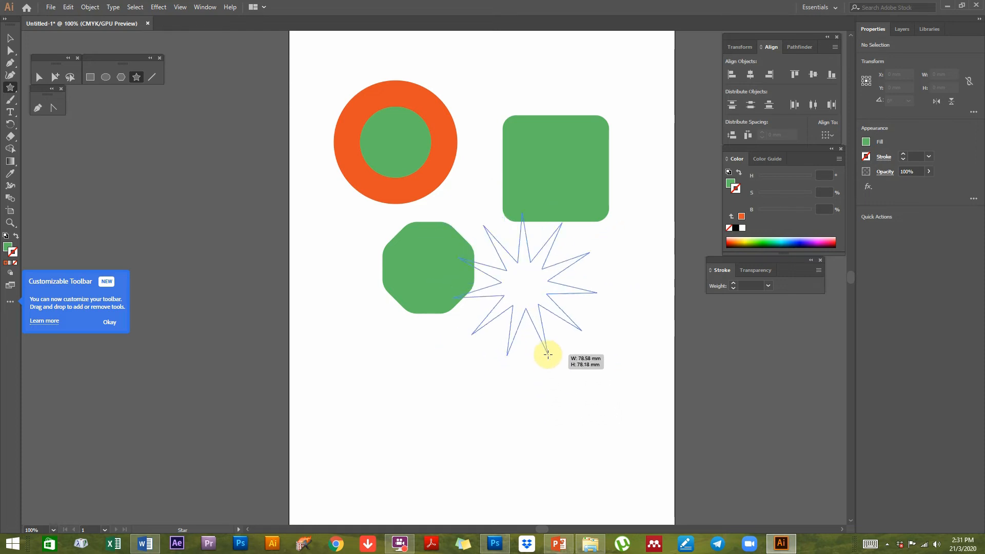
key("Up")
key("Up")
key("Up")
key("Up")
key("Up")
key("Up")
left_click_drag(548, 354, 531, 314)
key("Down")
key("Down")
key("Down")
key("Down")
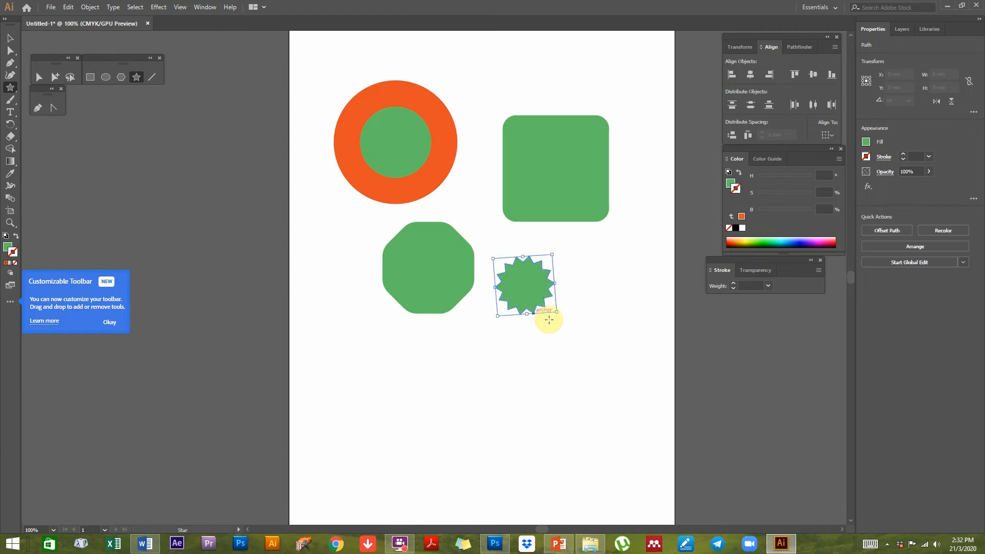
left_click(10, 38)
left_click(524, 366)
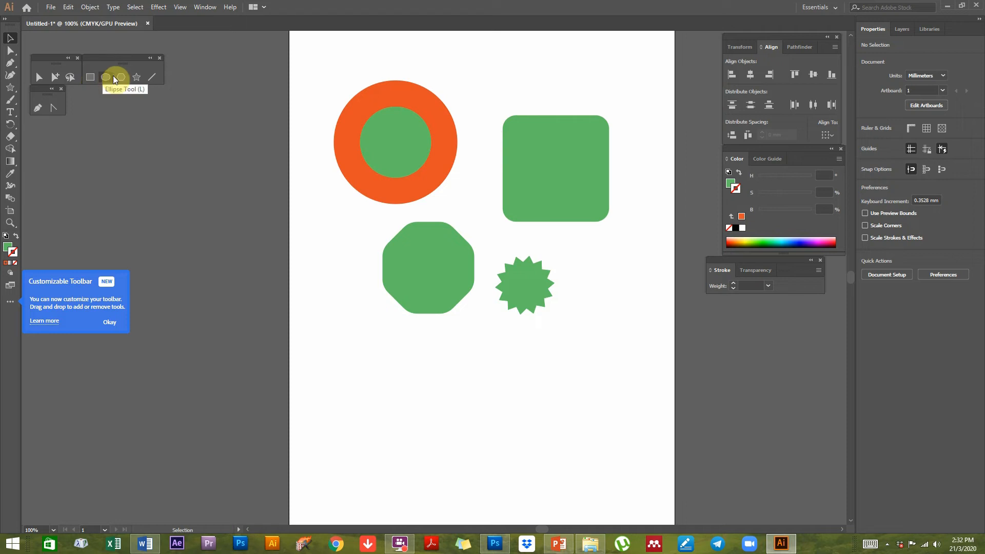
Step: Draw a triangle about 54 mm wide and 47 mm high beside the small star, using the Star tool reduced to three points
left_click(136, 77)
mouse_move(589, 266)
left_mouse_down()
mouse_move(611, 302)
mouse_move(622, 285)
mouse_move(641, 297)
mouse_move(615, 327)
left_mouse_up()
key("Down")
key("Down")
key("Down")
key("Down")
key("Down")
key("Down")
key("Down")
key("Down")
key("Down")
key("Down")
key("Down")
left_click(10, 39)
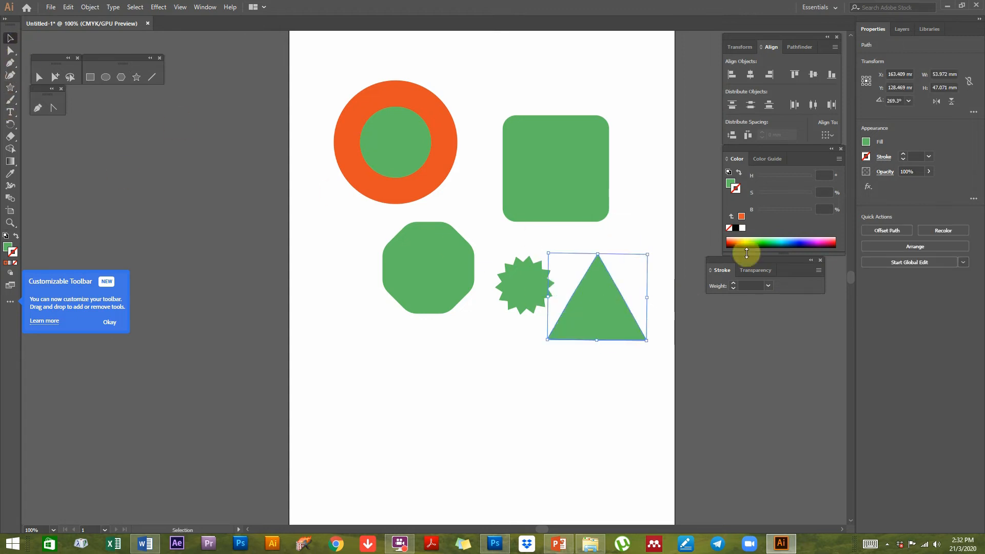
Step: Change the triangle's fill colour to orange
left_click(732, 187)
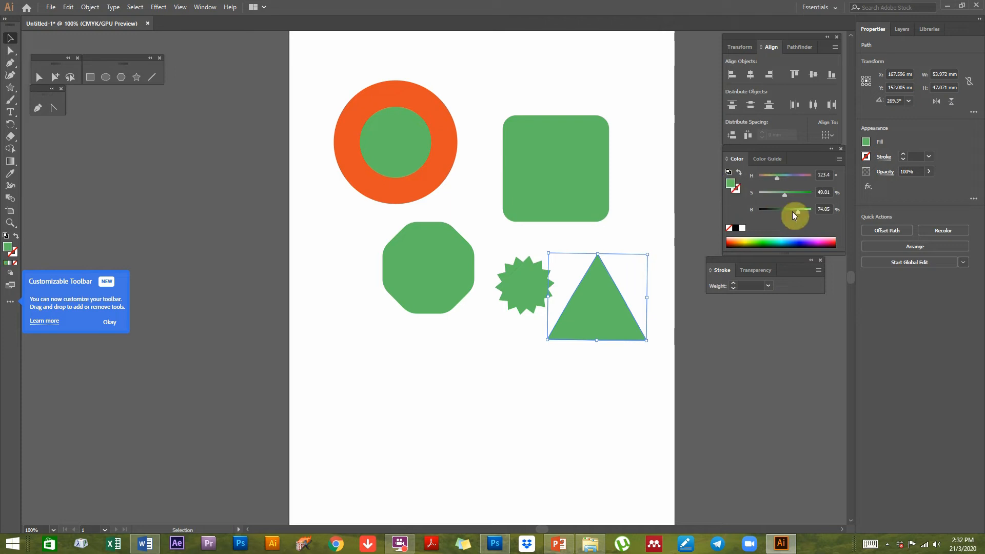
left_click(778, 240)
left_click(739, 239)
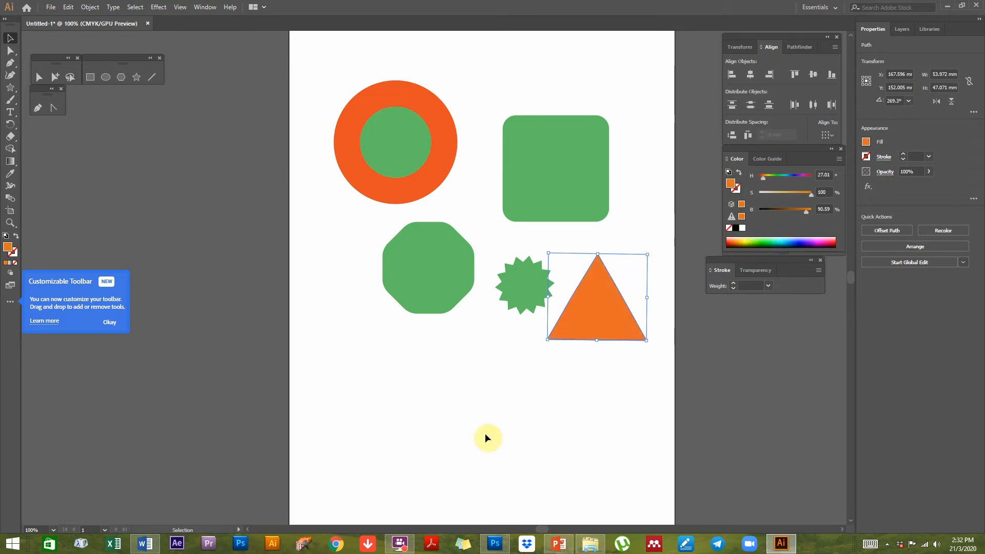
Step: Rearrange the square, triangle, octagon and star closer together around the orange-ringed circle on the upper half of the artboard
left_click(526, 230)
left_click(525, 192)
left_click_drag(524, 188, 479, 123)
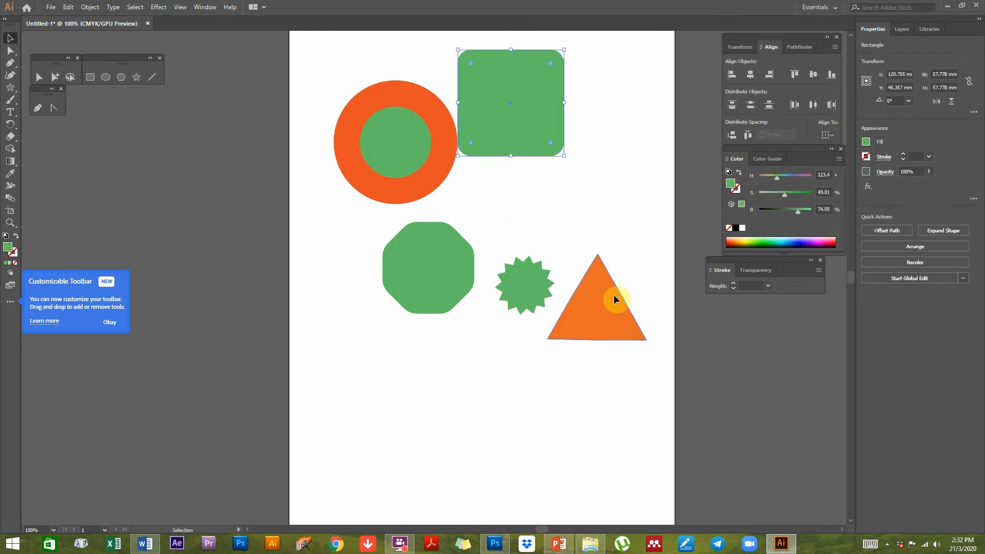
left_click_drag(619, 330, 611, 224)
left_click_drag(523, 102, 529, 110)
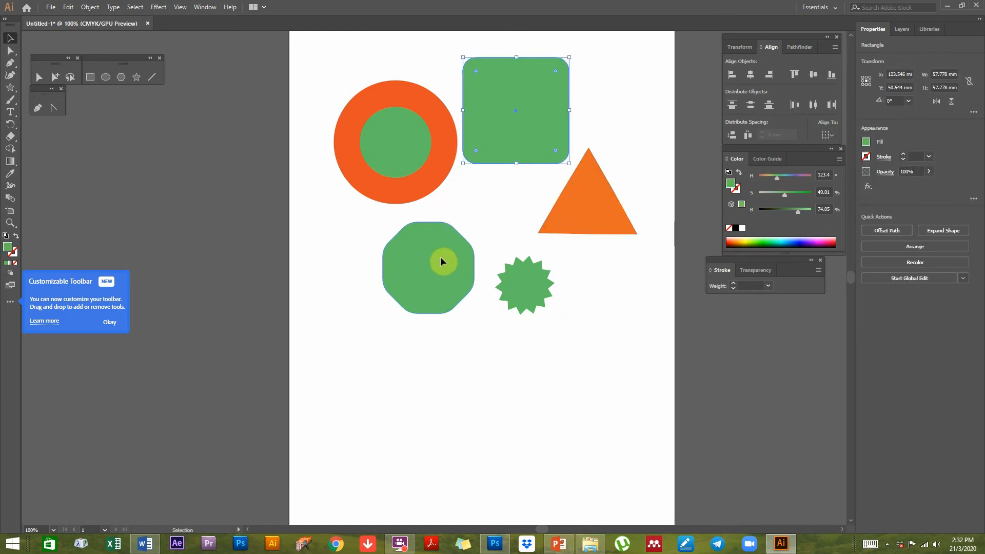
left_click_drag(448, 261, 413, 252)
left_click_drag(527, 284, 494, 206)
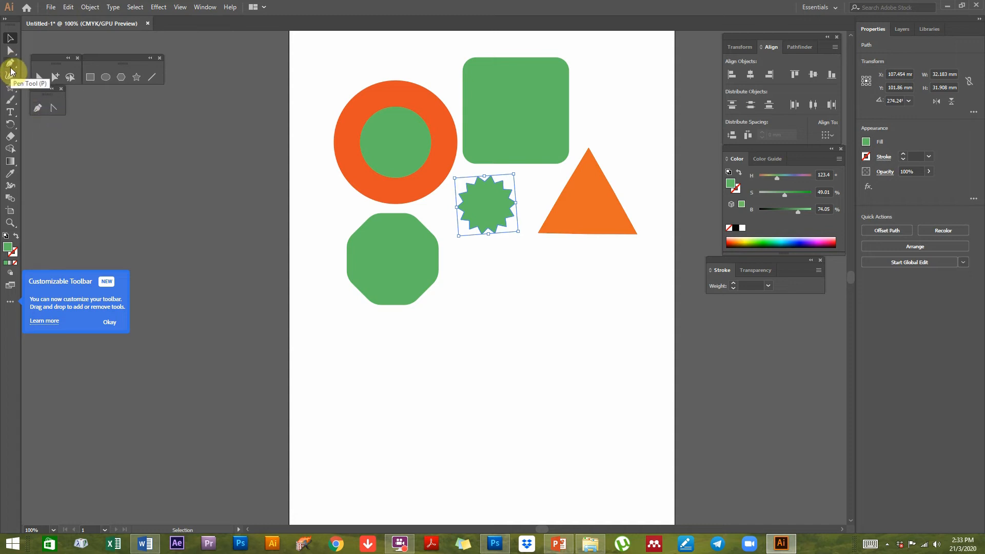
left_click(39, 108)
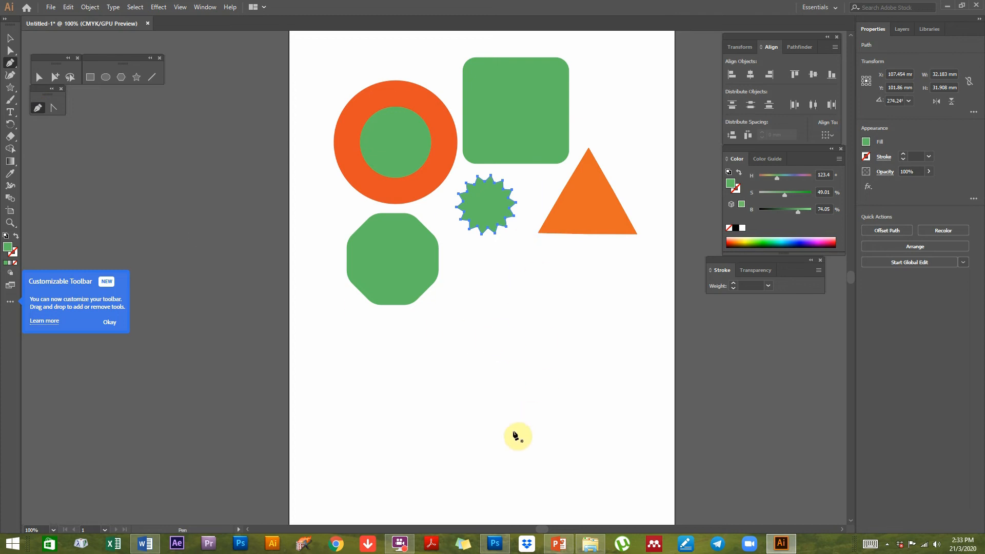
left_click(398, 435)
left_click(347, 408)
left_click_drag(358, 410, 340, 372)
key("ctrl+z")
key("ctrl+z")
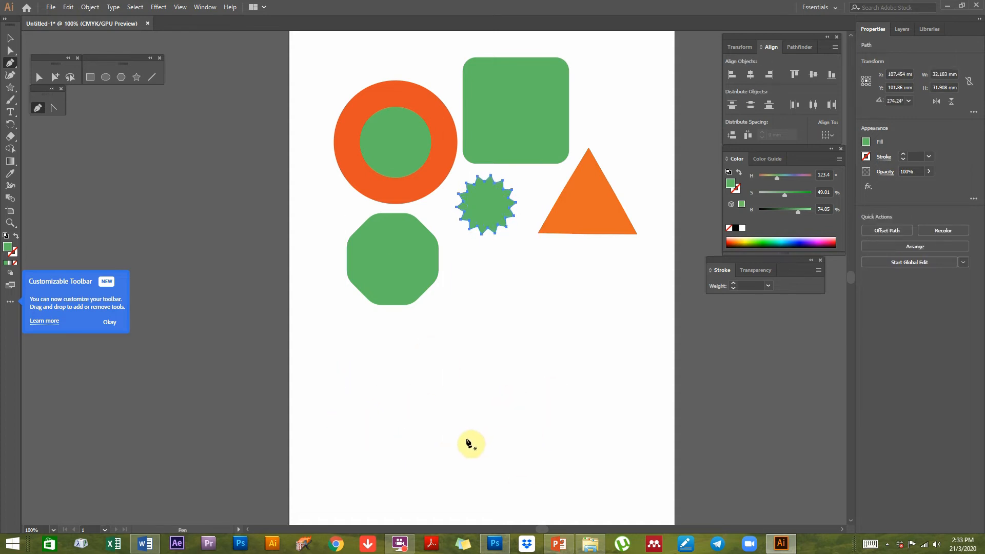
Step: Turn off Smart Guides and check that the option is disabled
left_click(180, 7)
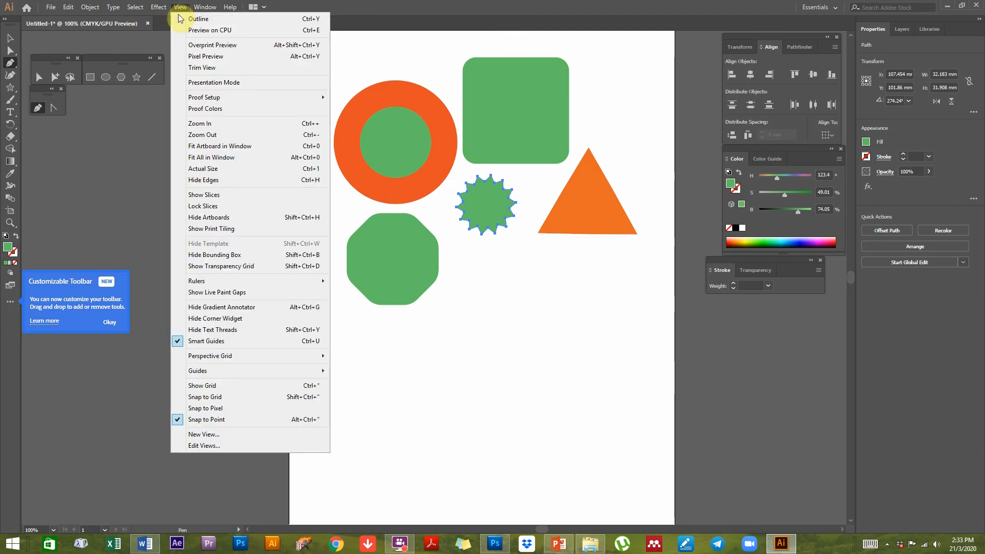
left_click(219, 345)
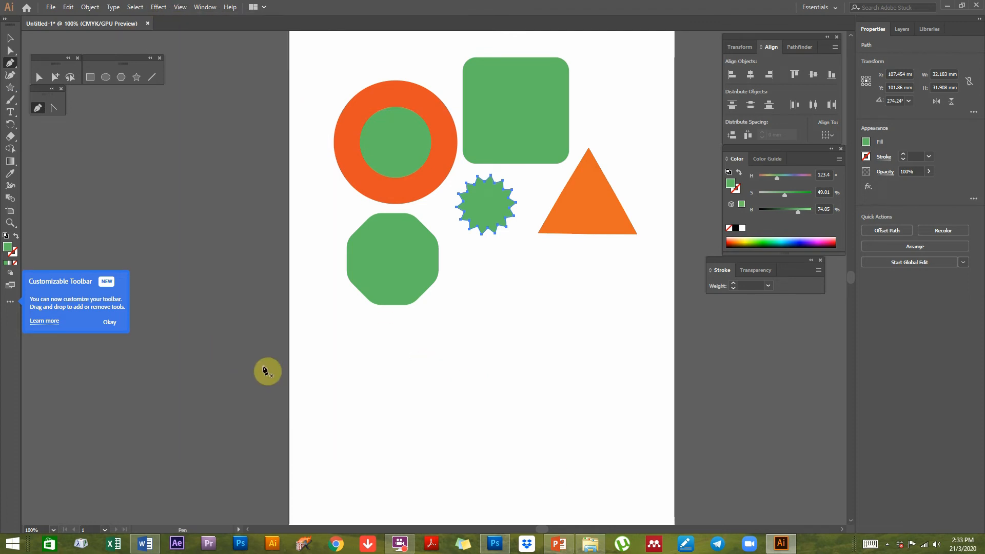
left_click(181, 9)
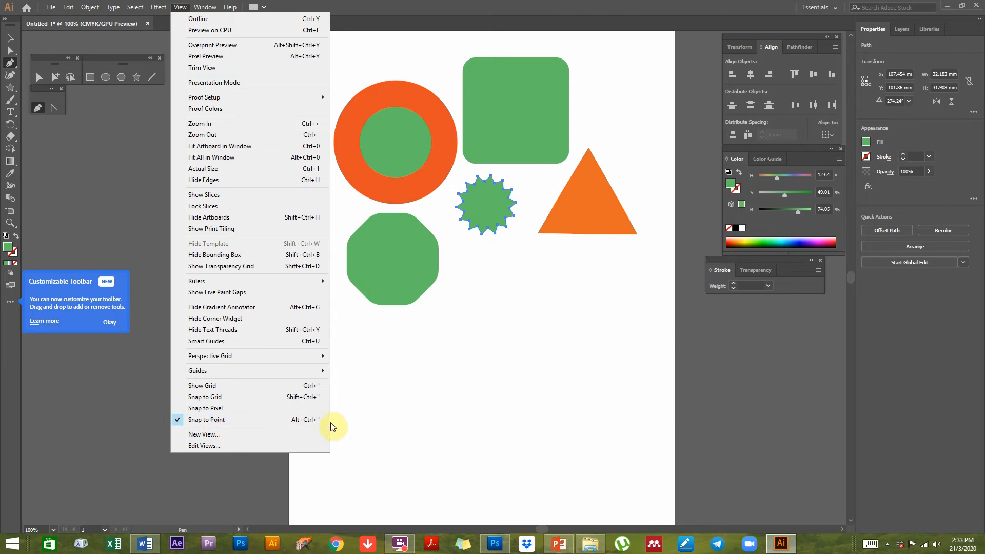
left_click(421, 14)
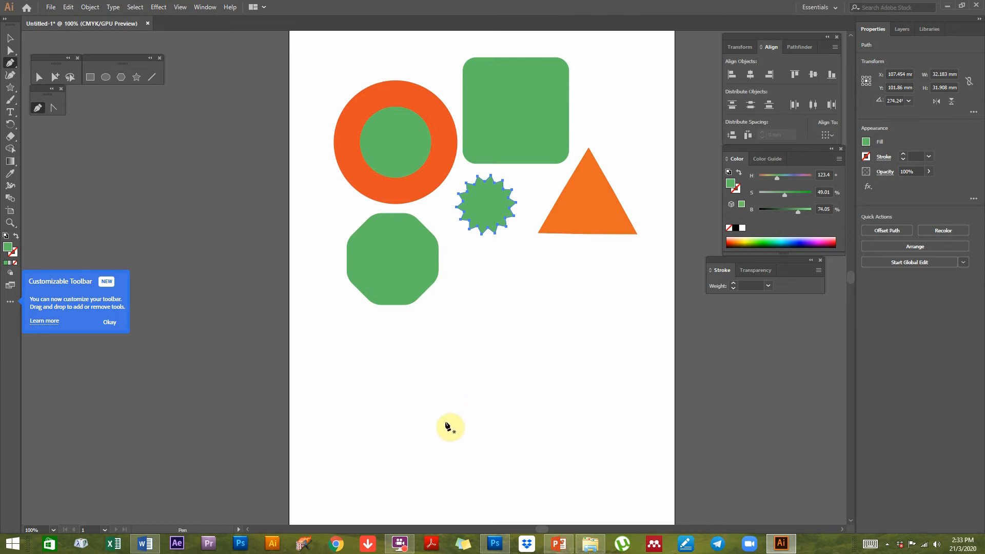
Step: Start a leaf-shaped Pen tool path in the empty area below the shapes, curving from the stem along the upper edge to the tip
left_click(427, 411)
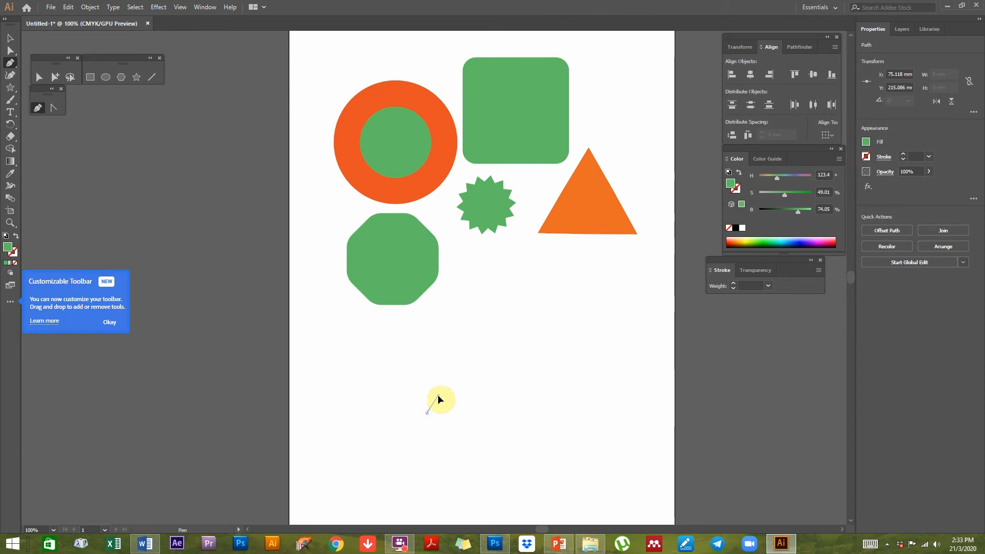
left_click_drag(439, 385, 438, 388)
left_click_drag(436, 384, 431, 383)
left_click_drag(434, 382, 433, 381)
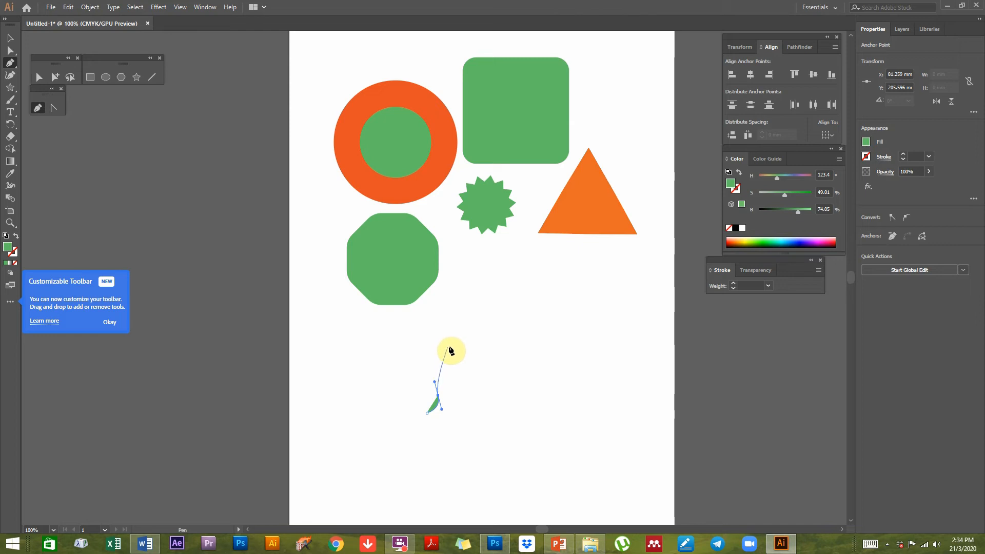
left_click_drag(453, 341, 478, 324)
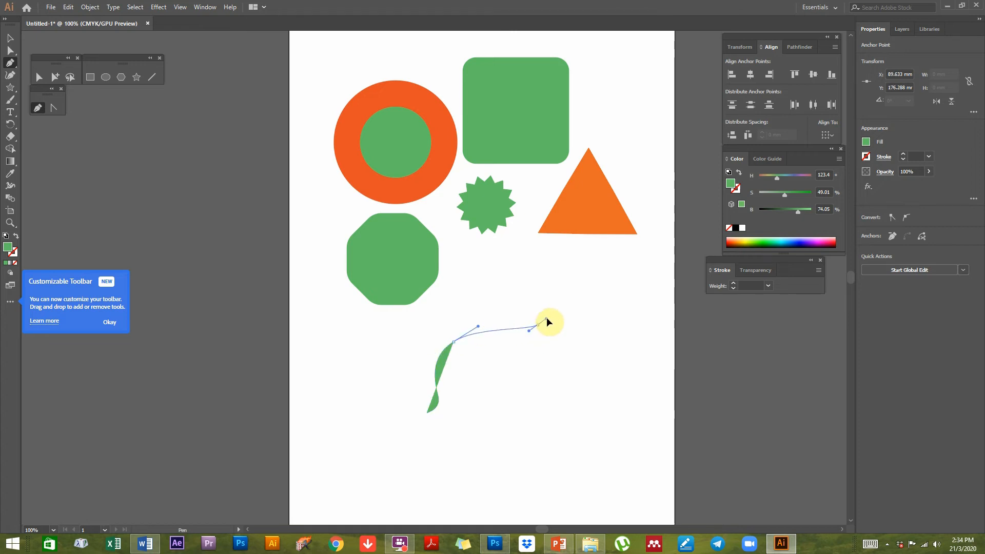
left_click_drag(547, 311, 548, 312)
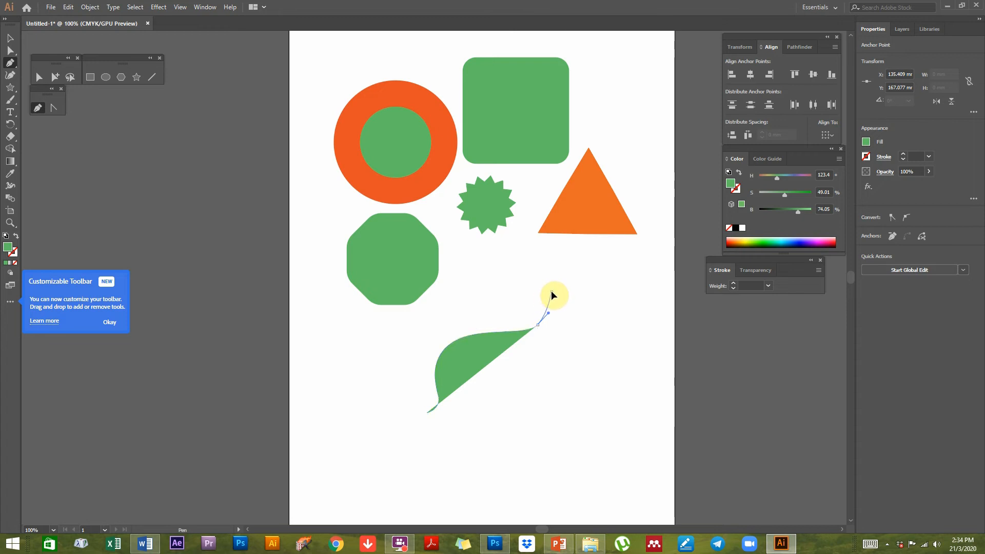
left_click(551, 291)
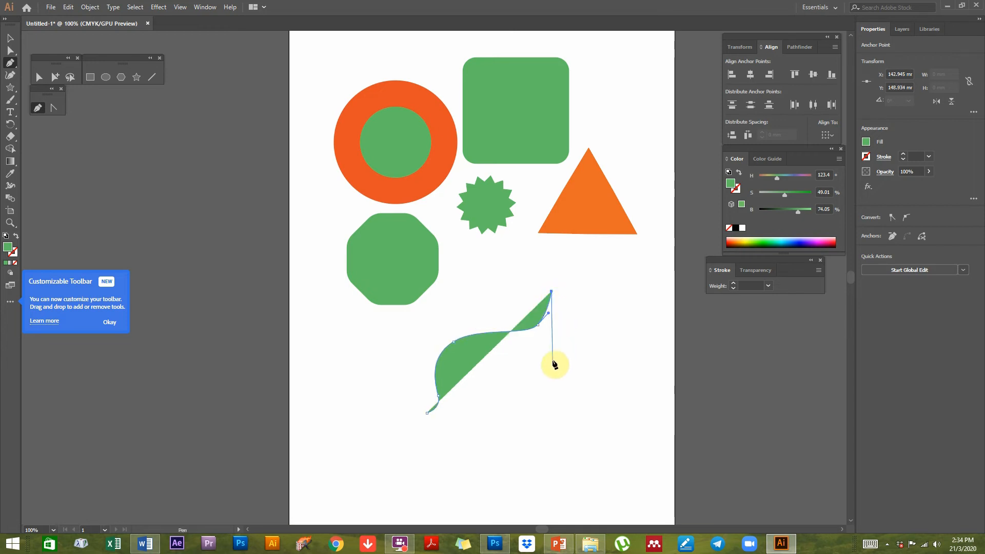
Step: Continue the leaf path from the tip around its curved lower edge, add a short stem and close the path at its starting point
left_click_drag(552, 359, 528, 407)
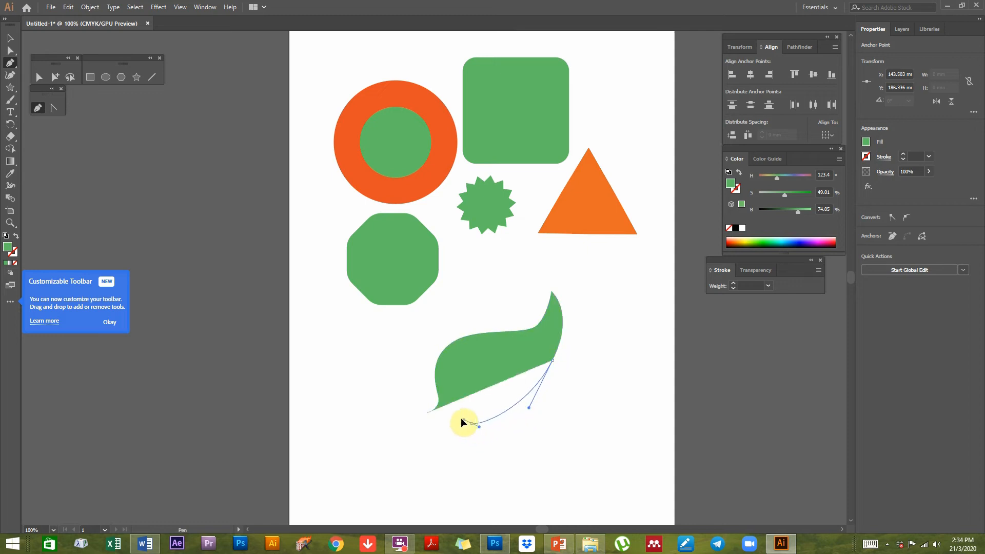
left_click(429, 413)
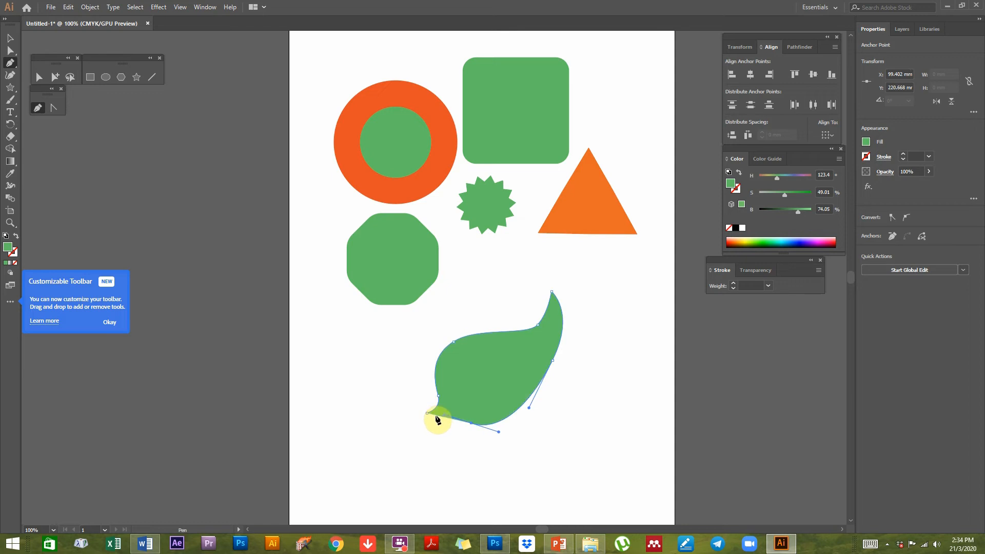
left_click_drag(441, 406, 428, 429)
left_click(427, 412, "ctrl")
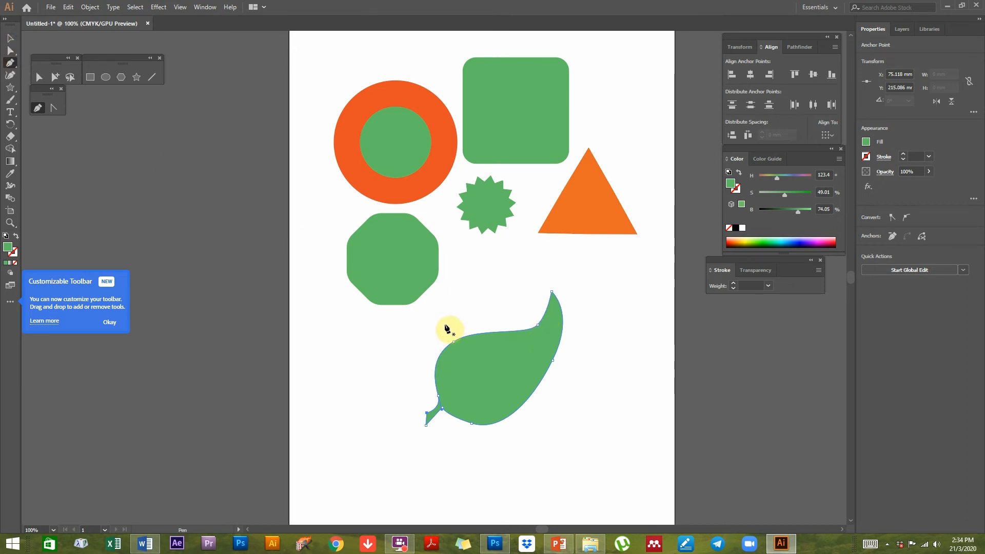
Step: Reshape the leaf by moving anchor points on its outer curve, tip and upper edge with the Direct Selection tool
left_click(11, 49)
left_click_drag(537, 322, 530, 319)
left_click(545, 364)
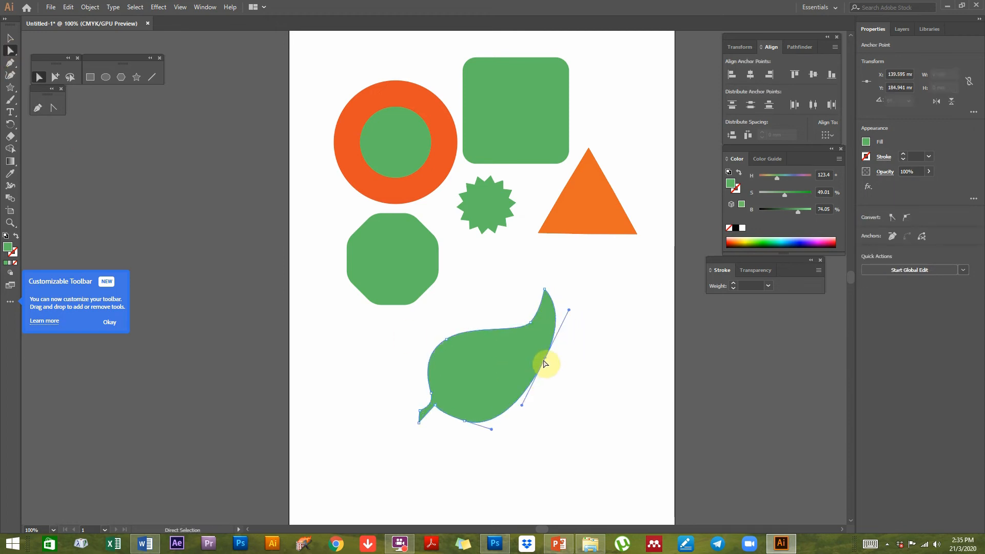
left_click_drag(544, 359, 554, 362)
left_click_drag(531, 326, 543, 278)
left_click_drag(577, 313, 500, 332)
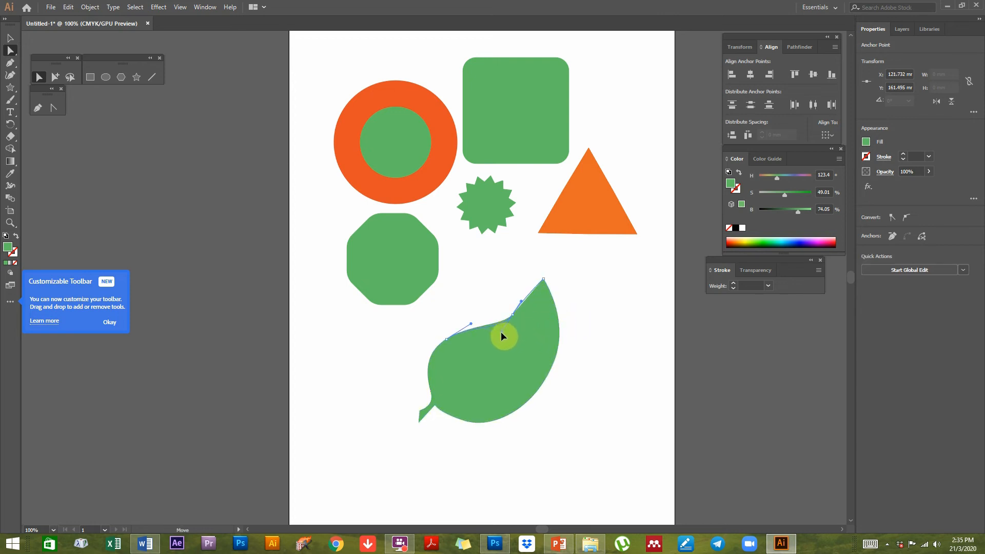
Step: Adjust the anchor where the stem meets the leaf's lower edge and move the leaf tip slightly up and to the left
left_click(436, 407)
left_click_drag(543, 279, 536, 273)
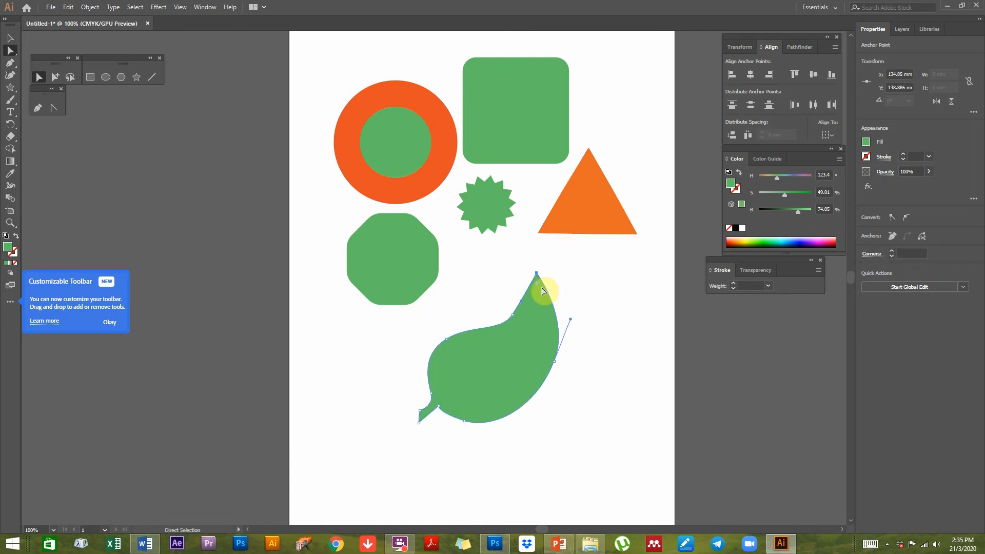
left_click(536, 278)
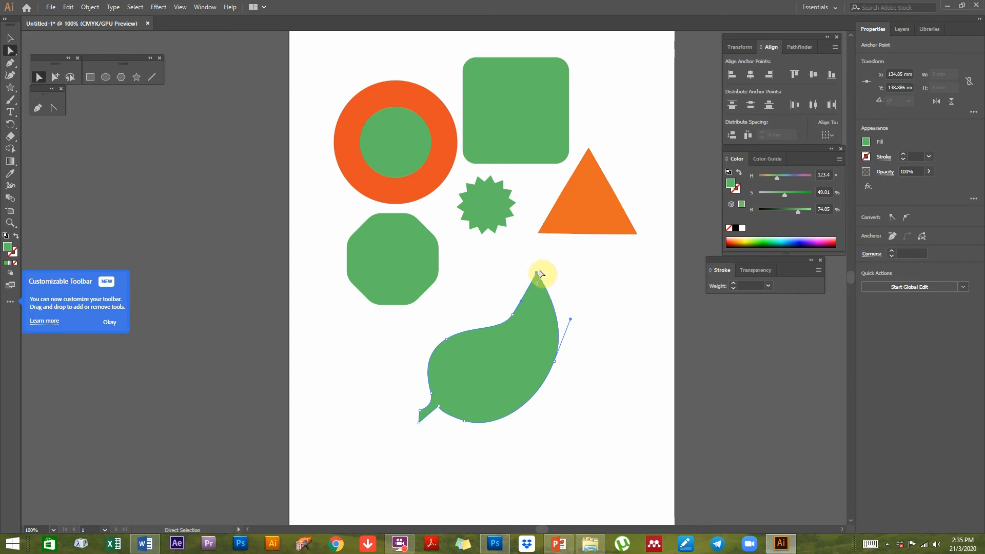
Step: Convert the leaf tip to a smooth anchor point, smooth the curve on the upper edge below it and deselect the leaf
left_click(53, 107)
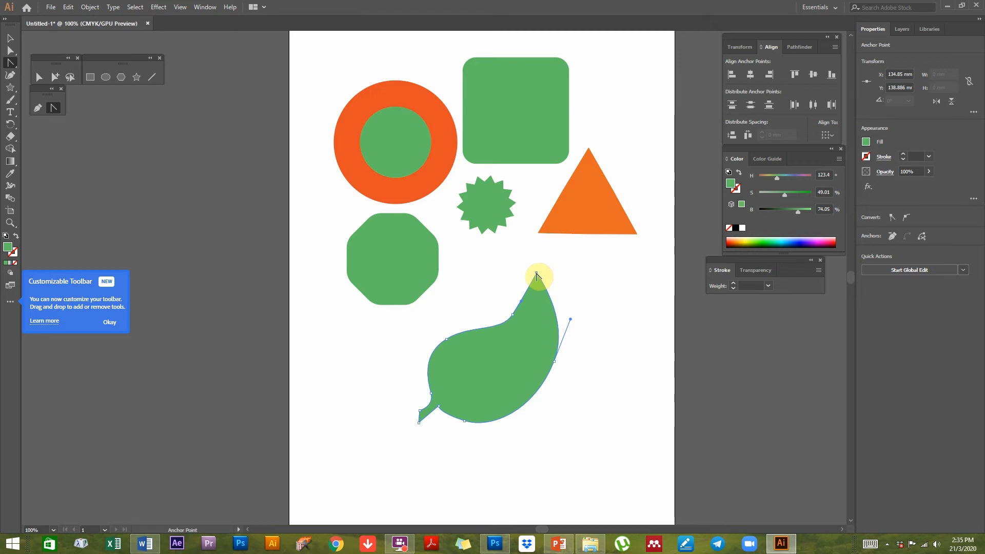
left_click_drag(536, 275, 540, 255)
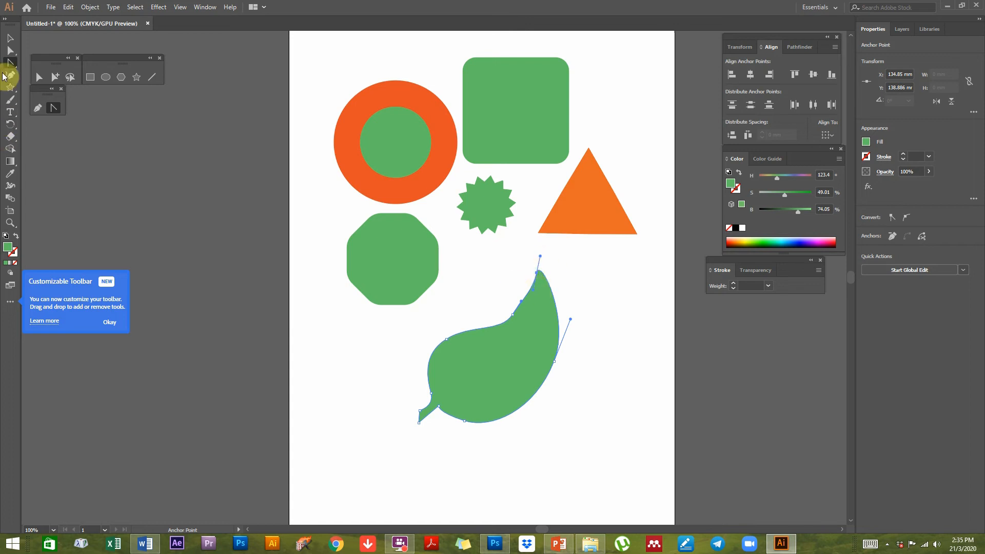
left_click(10, 50)
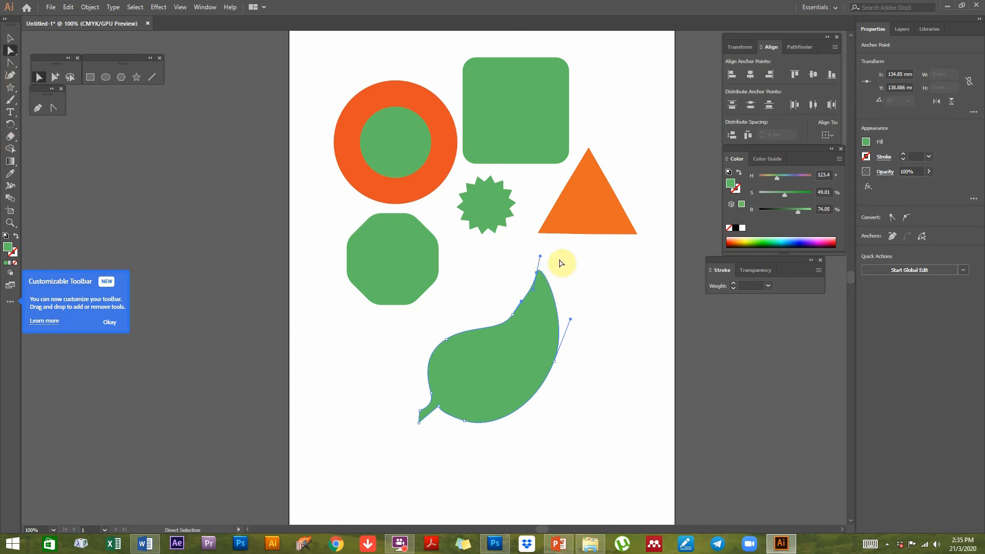
left_click(527, 286)
left_click_drag(527, 300, 532, 286)
left_click(600, 274)
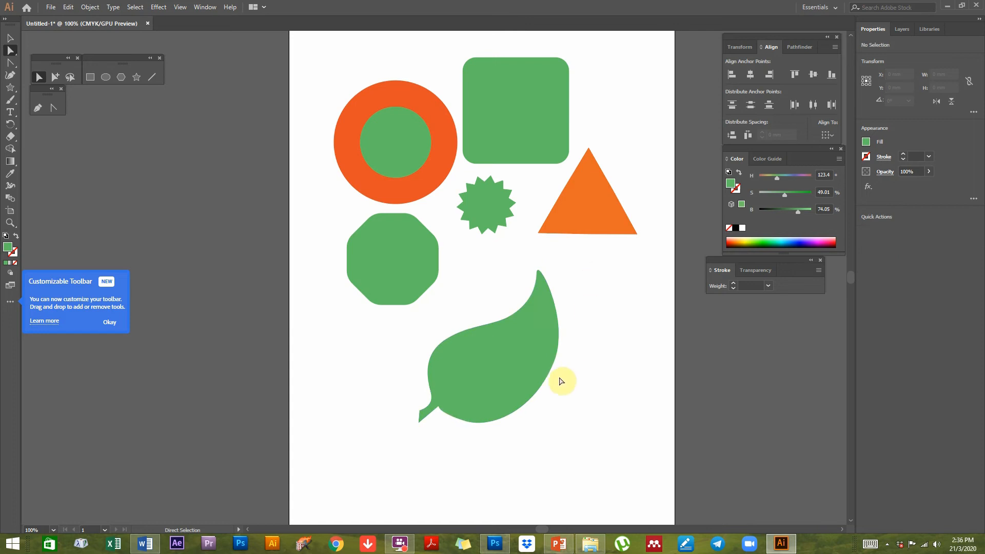
Step: Move the end anchor of the leaf's stem slightly upward to shorten the stem, and deselect the leaf
left_click(466, 392)
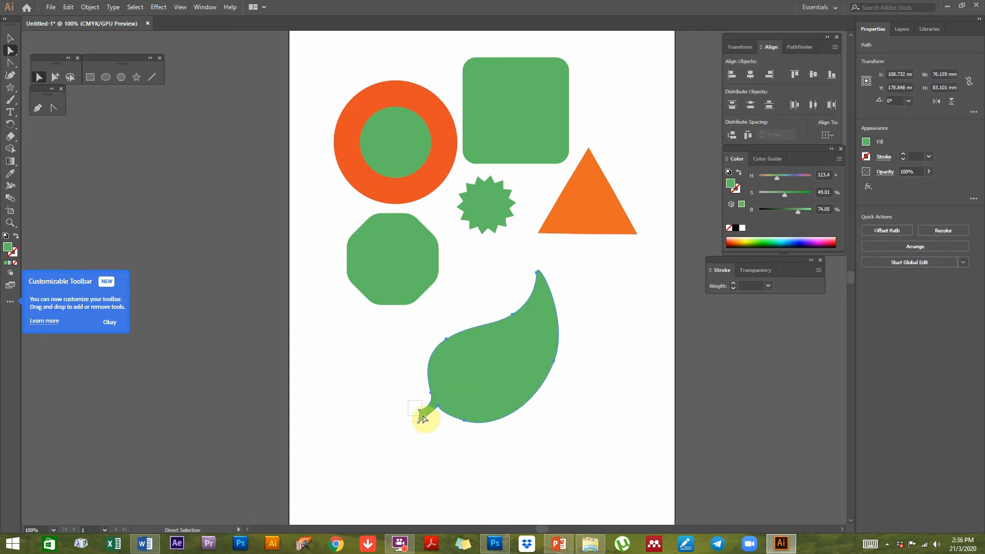
left_click(420, 411)
left_click_drag(419, 424, 427, 413)
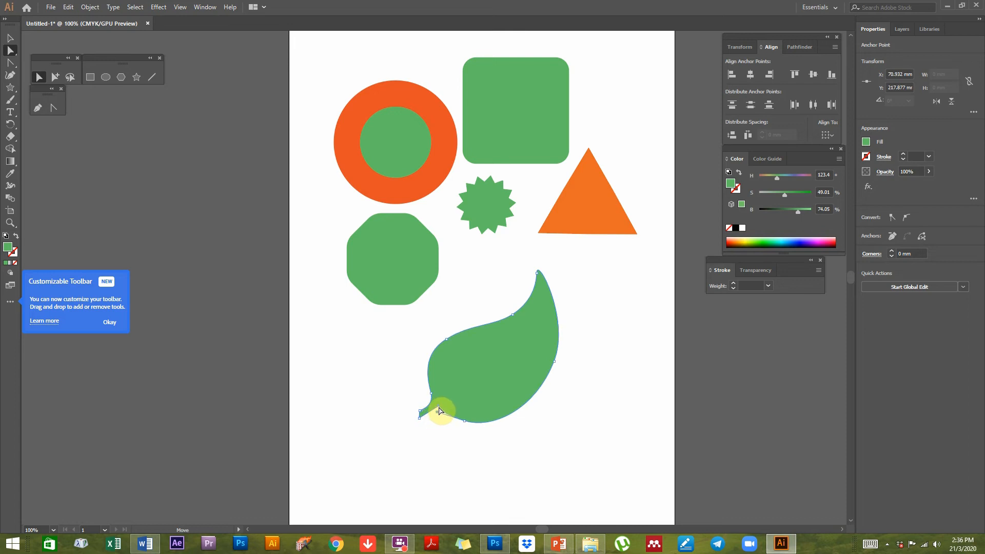
left_click(451, 451)
left_click(532, 343)
left_click(595, 382)
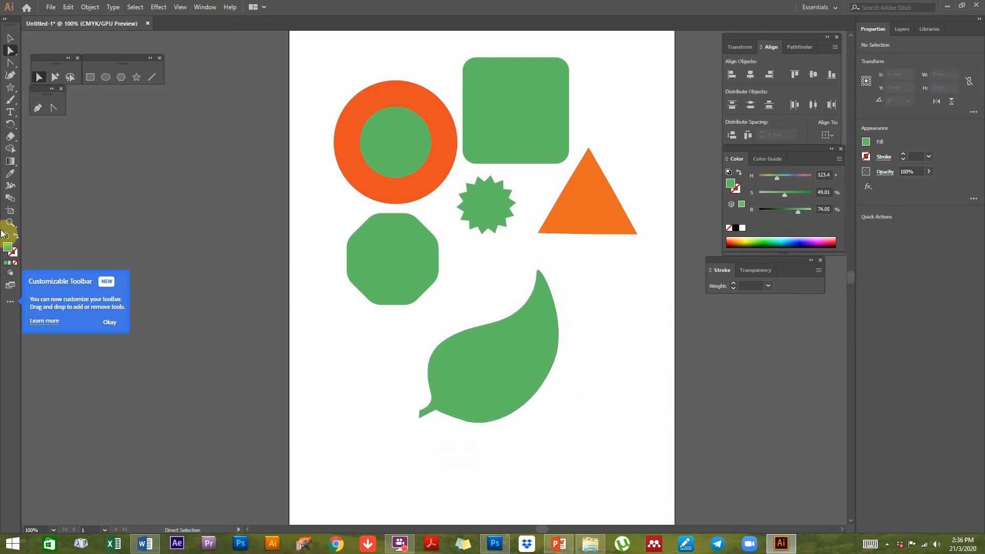
Step: Show the Pathfinder options and draw a narrow closed, curved vein with the Pen tool from the leaf's base to near its tip and back
left_click(39, 108)
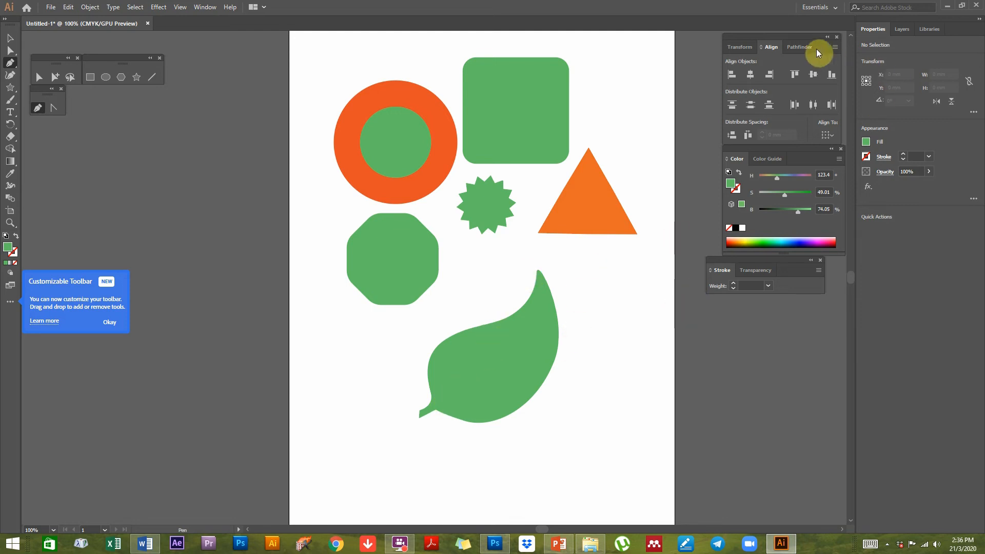
left_click(793, 47)
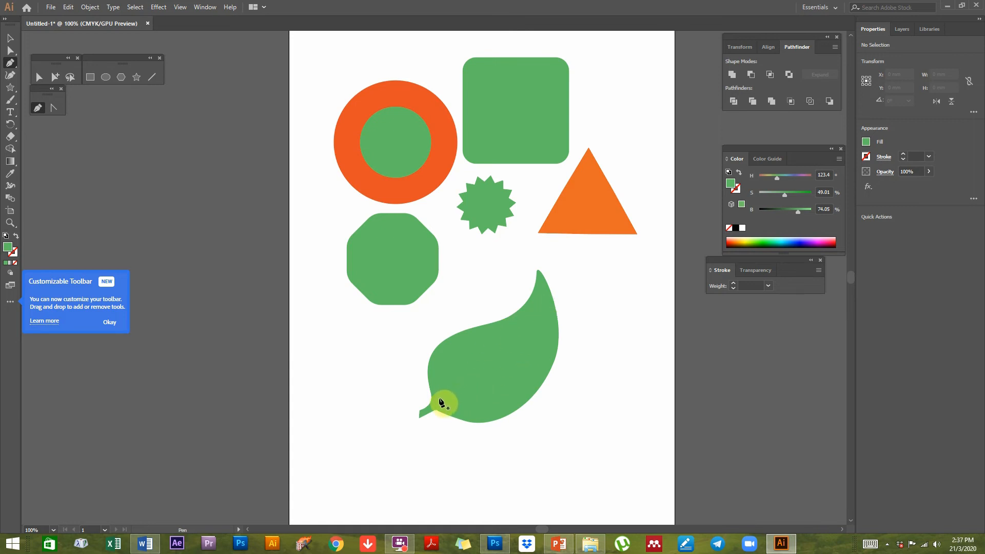
left_click(438, 398)
left_click_drag(476, 356, 504, 339)
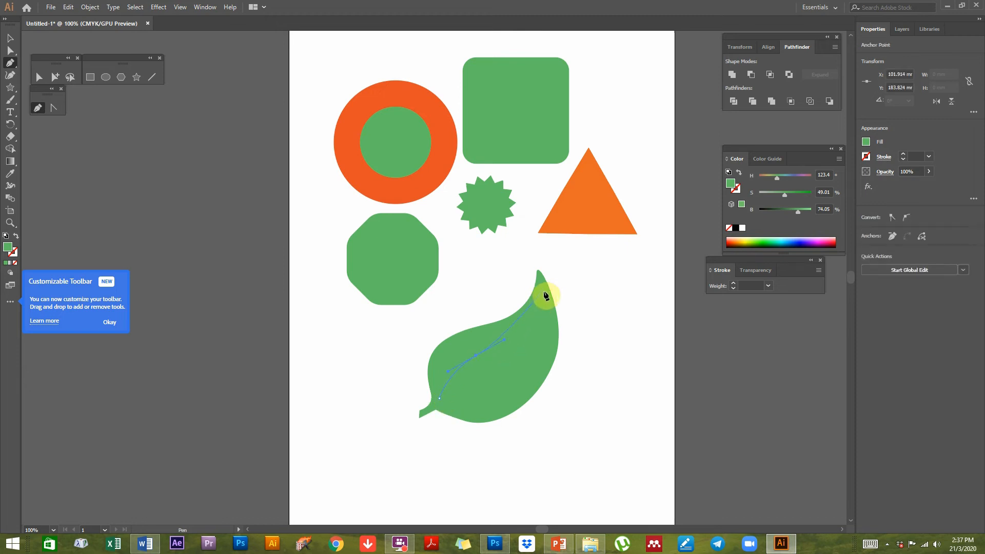
left_click_drag(544, 294, 546, 270)
left_click(532, 335)
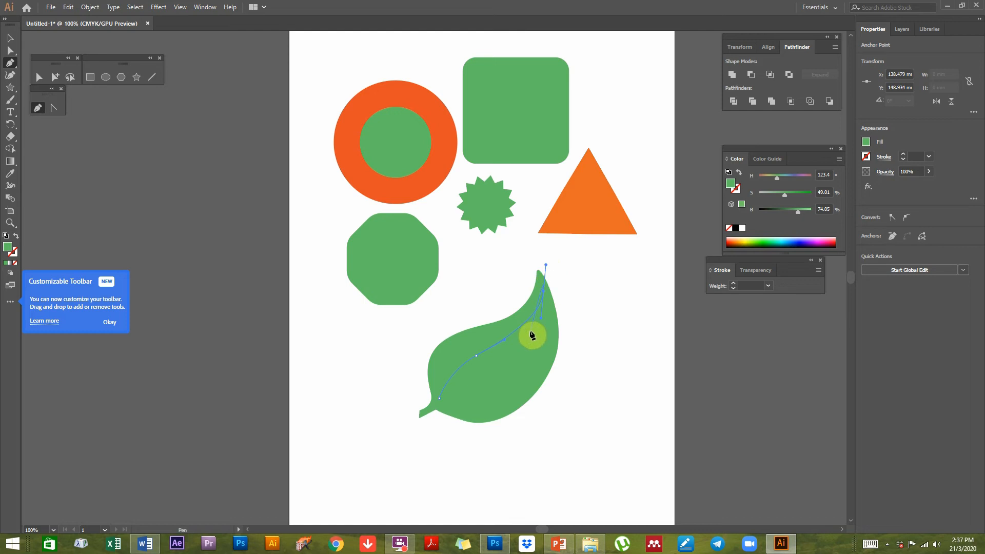
left_click_drag(530, 331, 432, 383)
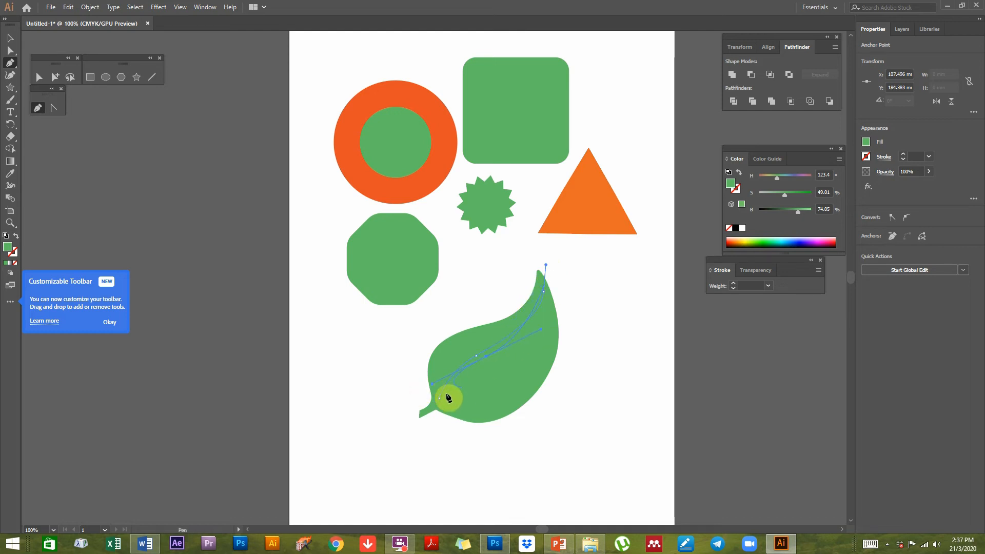
left_click(439, 399)
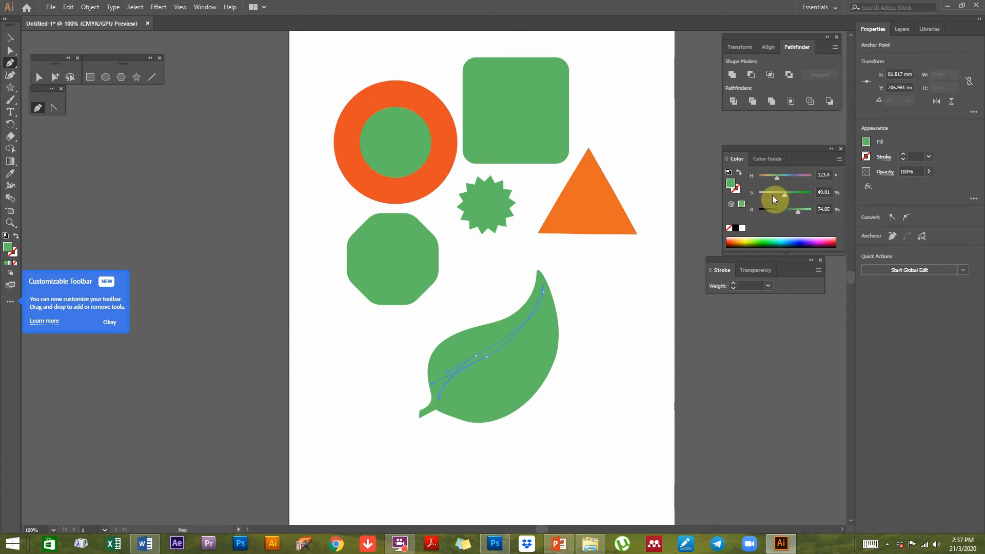
Step: Recolour the vein's fill to a very light grey with almost no saturation and about 92% brightness, and deselect it
left_click(11, 50)
left_click(608, 336)
left_click(544, 299)
left_click_drag(763, 197, 759, 197)
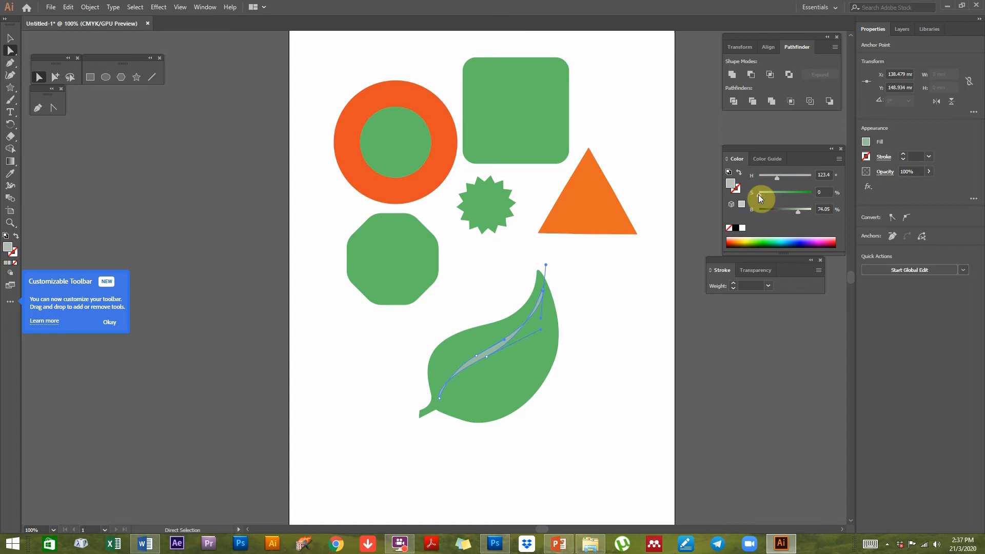
left_click(807, 211)
left_click(665, 344)
Step: Widen the middle of the vein by moving its lower-edge anchor slightly outward, and undo the stray change at its lower end
left_click(538, 290)
left_click_drag(540, 282, 579, 234)
left_click(500, 351)
left_click(487, 357)
left_click_drag(487, 359, 494, 357)
mouse_move(434, 388)
left_mouse_down()
mouse_move(453, 372)
mouse_move(452, 381)
left_mouse_up()
key("ctrl+z")
left_click(396, 391)
left_click(451, 383)
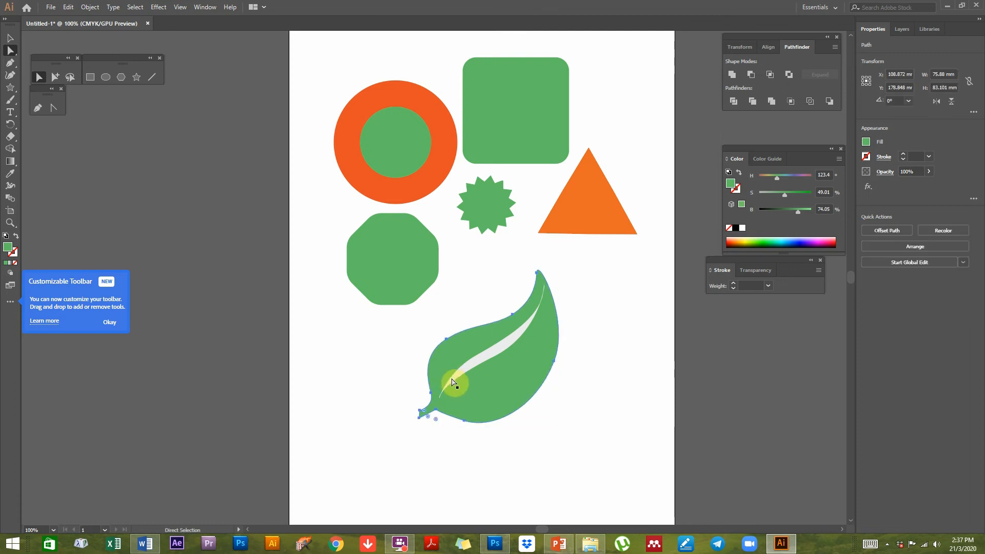
Step: Convert the vein's upper end to a corner point and pull new curve handles out of it with the Anchor Point tool
left_click(550, 289)
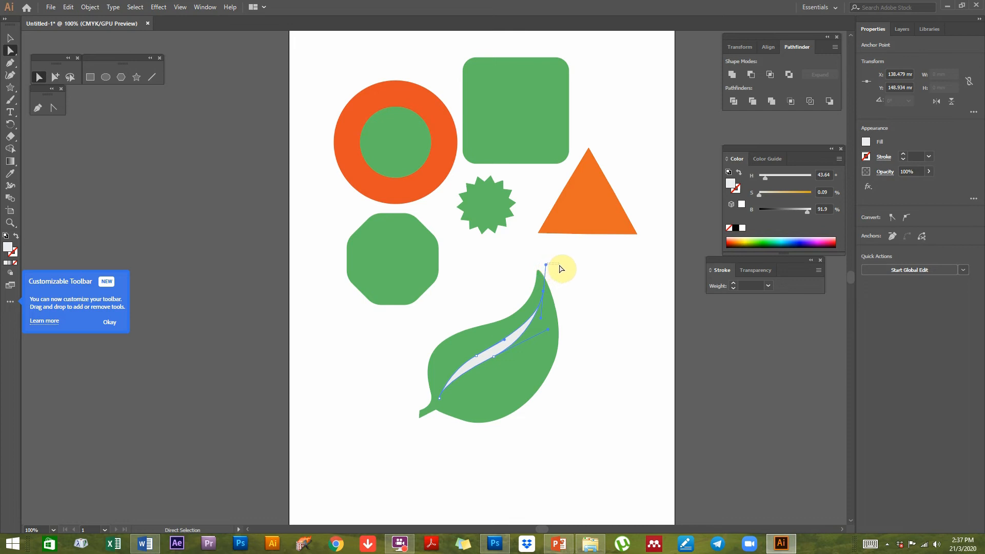
left_click(566, 257)
left_click(543, 292)
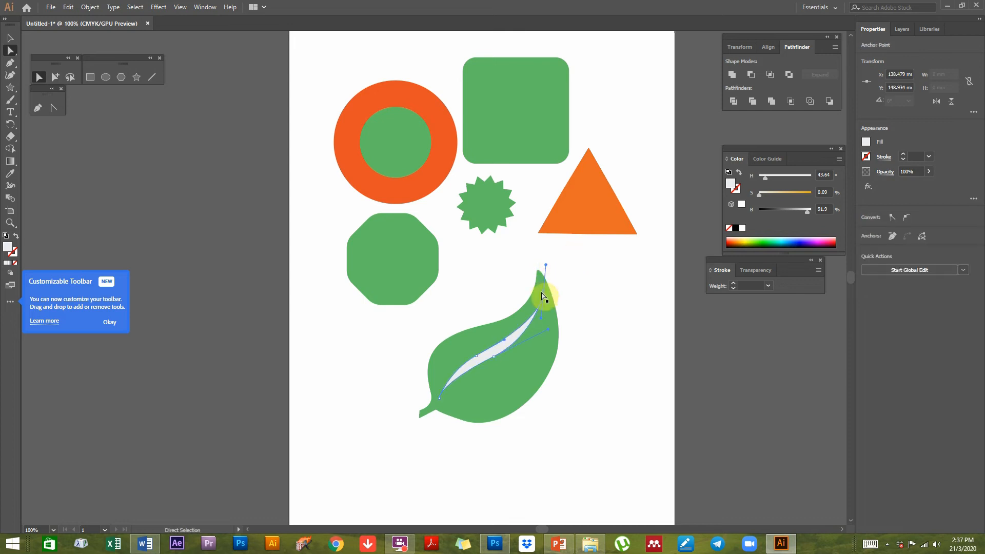
left_click(53, 108)
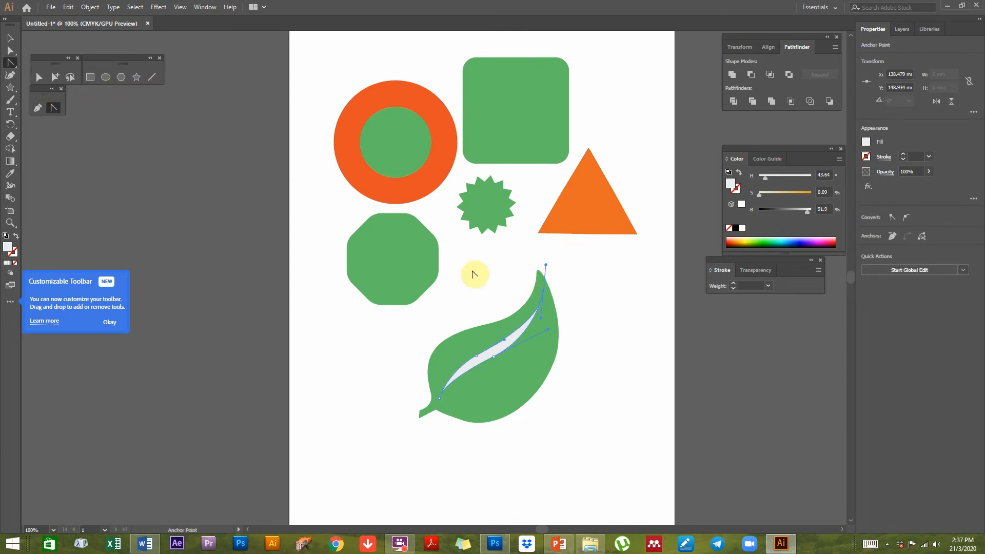
left_click(543, 294)
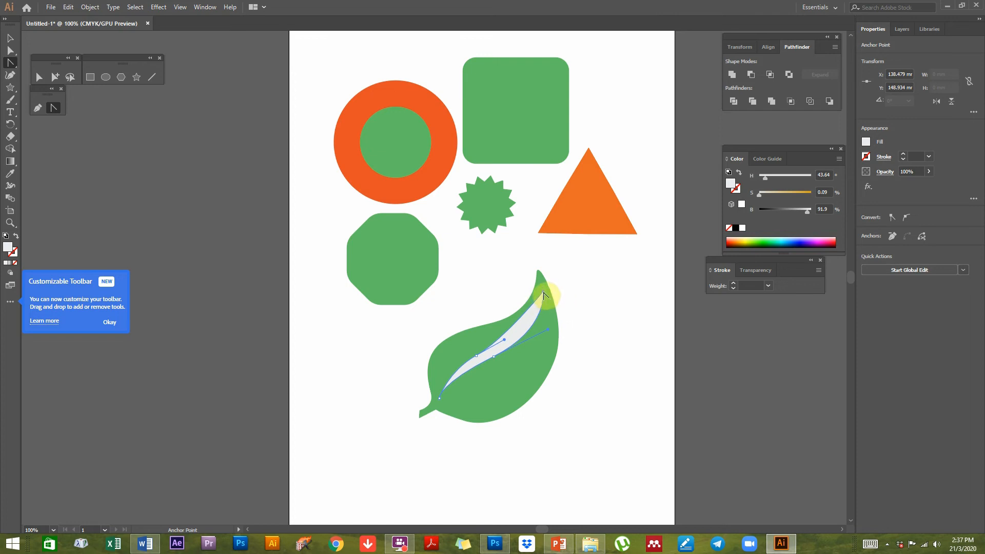
mouse_move(561, 294)
left_mouse_down()
mouse_move(570, 294)
mouse_move(534, 288)
mouse_move(564, 293)
left_mouse_up()
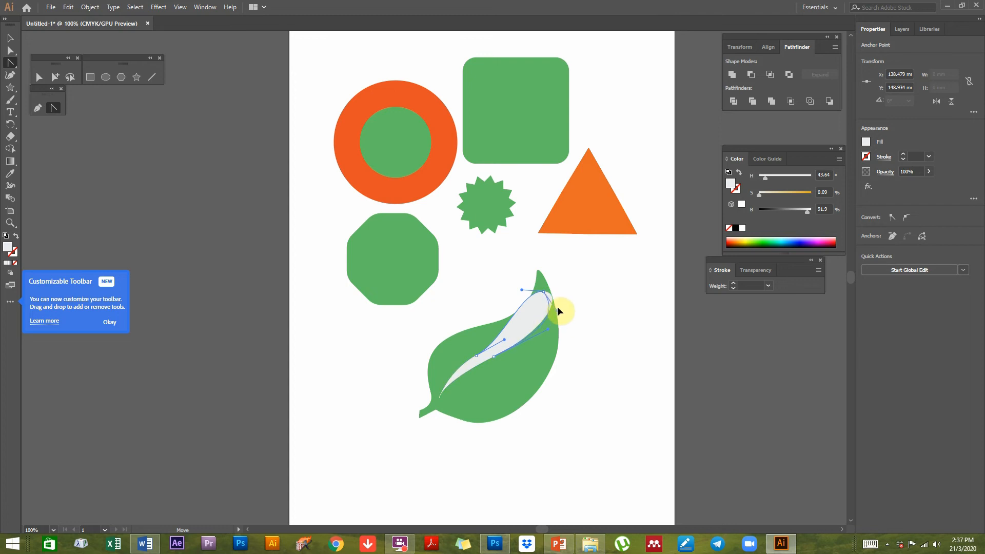
Step: Adjust the handles at the vein's upper end with the Direct Selection tool so it narrows to a curved point following the leaf's outer edge
left_click(10, 50)
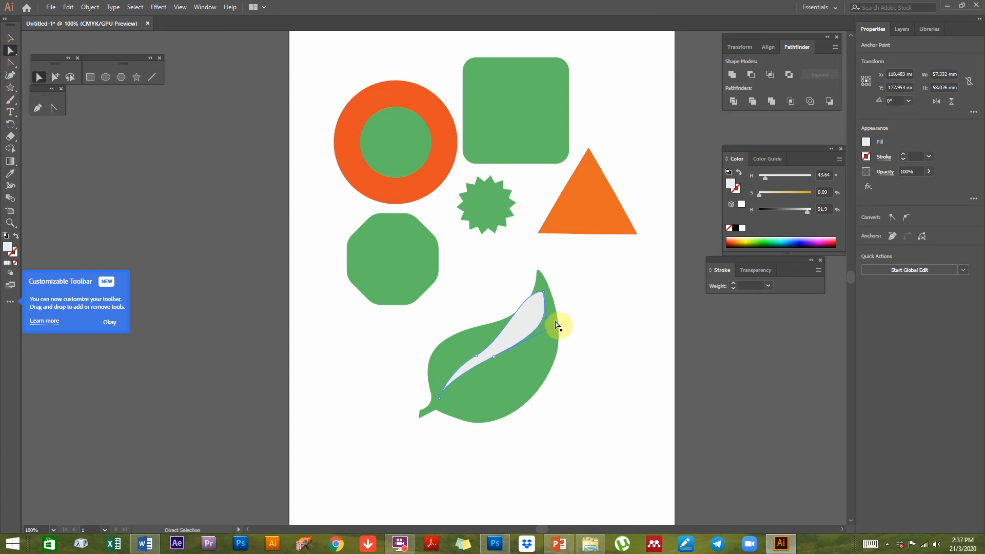
left_click_drag(552, 324, 548, 334)
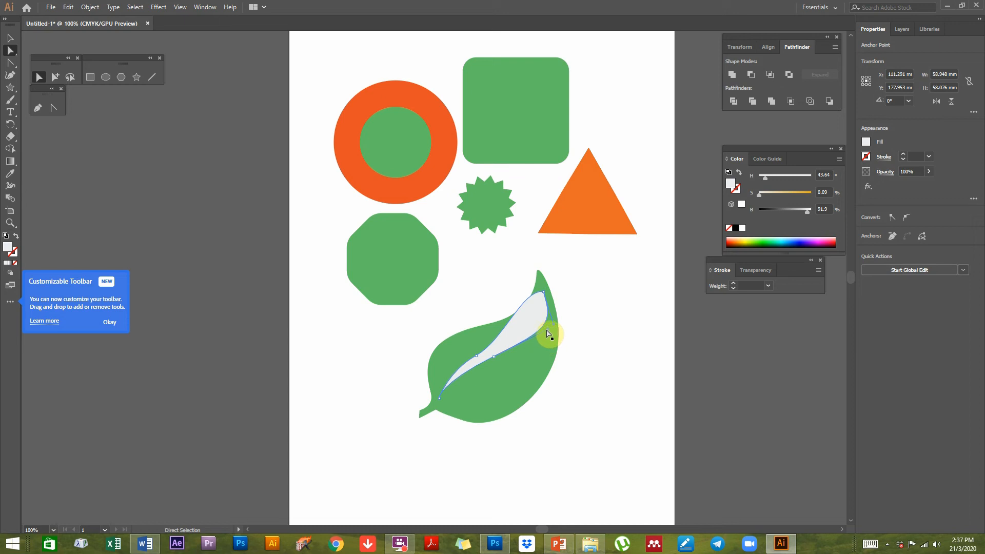
left_click(544, 292)
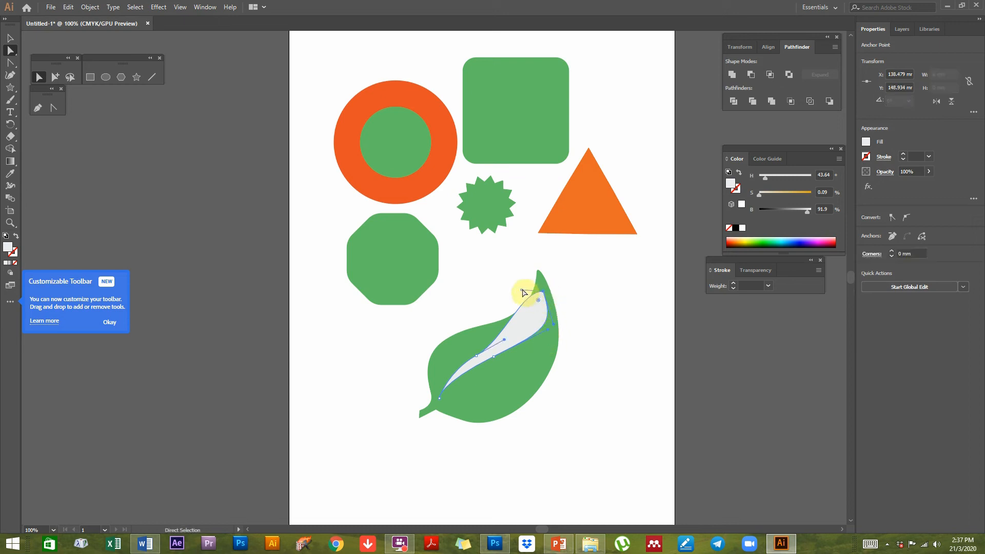
mouse_move(542, 314)
left_mouse_down()
mouse_move(514, 279)
mouse_move(547, 314)
mouse_move(540, 300)
left_mouse_up()
left_click(543, 292)
mouse_move(546, 338)
left_mouse_down()
mouse_move(508, 348)
mouse_move(552, 330)
left_mouse_up()
left_click(439, 398)
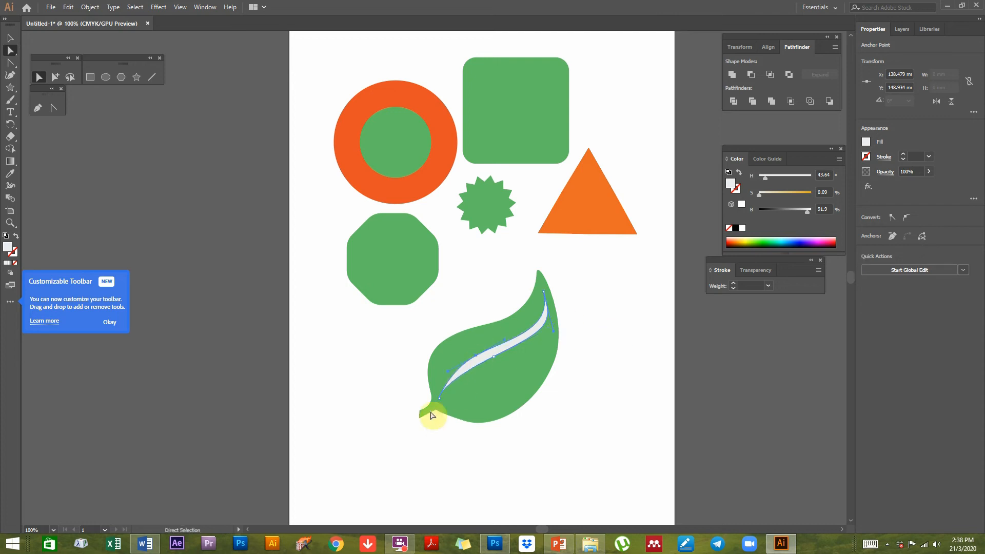
Step: Pull curve handles out of the vein's lower end and adjust them so it bends into a thin tail towards the stem
left_click(53, 108)
mouse_move(439, 398)
left_mouse_down()
mouse_move(426, 389)
mouse_move(433, 379)
left_mouse_up()
left_click(10, 51)
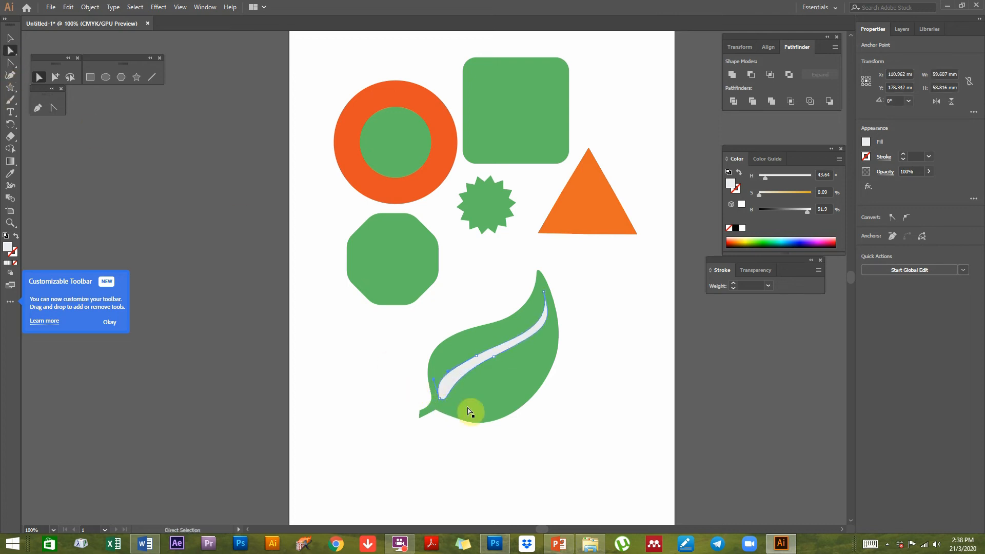
left_click(442, 396)
left_click(439, 398)
left_click_drag(451, 403, 441, 377)
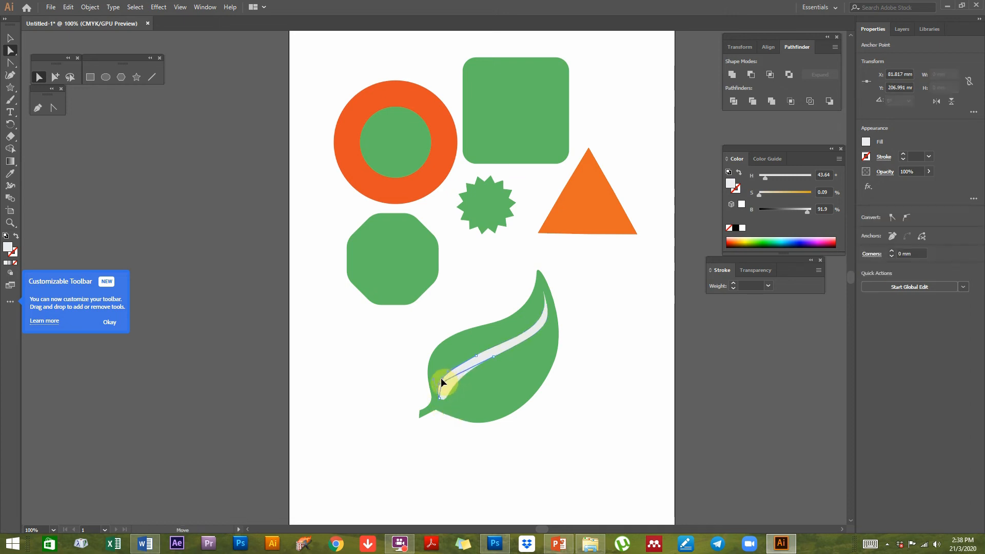
left_click(655, 367)
Step: Try to reshape the curve at the vein's lower end, undo the change and deselect the vein
left_click(438, 387)
left_click(446, 381)
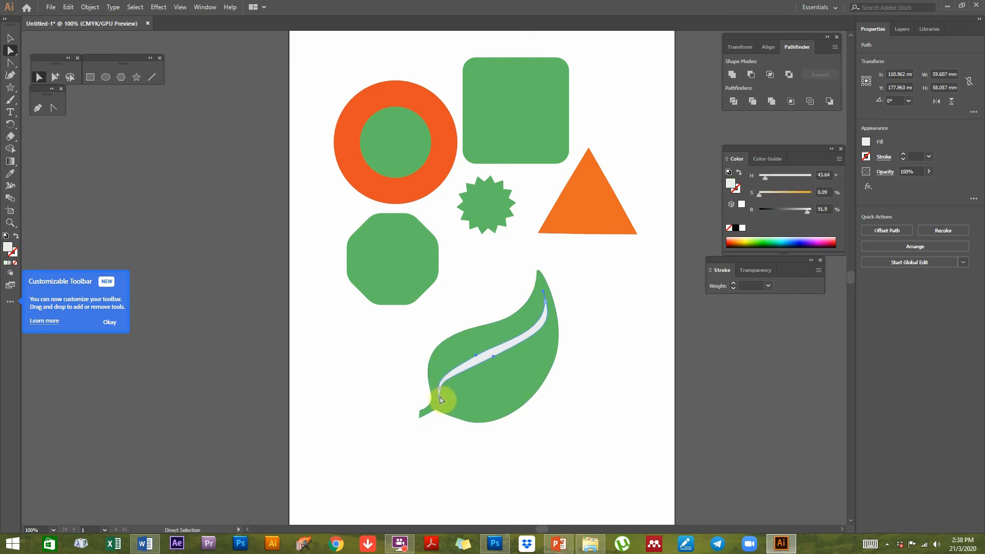
left_click(435, 425)
left_click(439, 389)
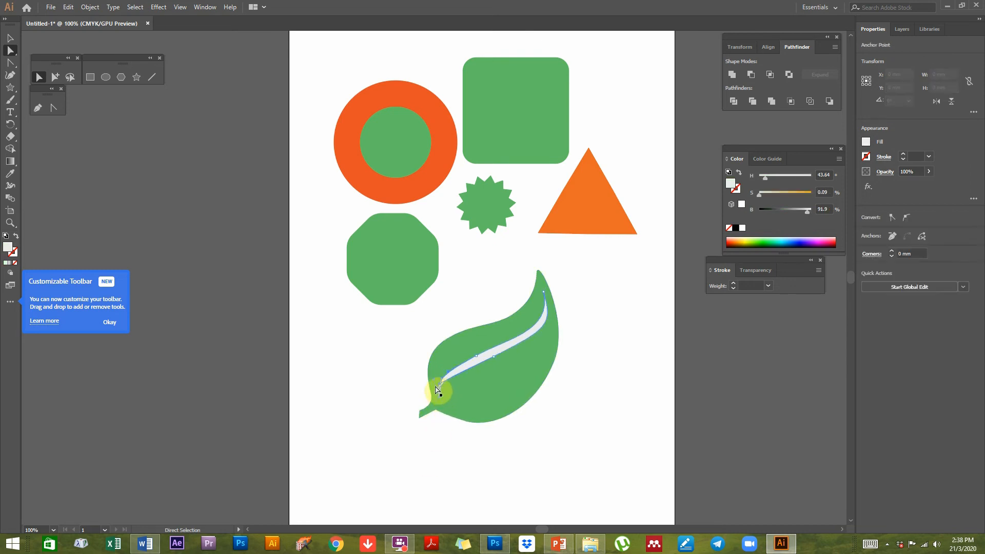
left_click_drag(442, 381, 452, 378)
key("ctrl+z")
left_click(441, 428)
left_click(450, 378)
left_click(435, 425)
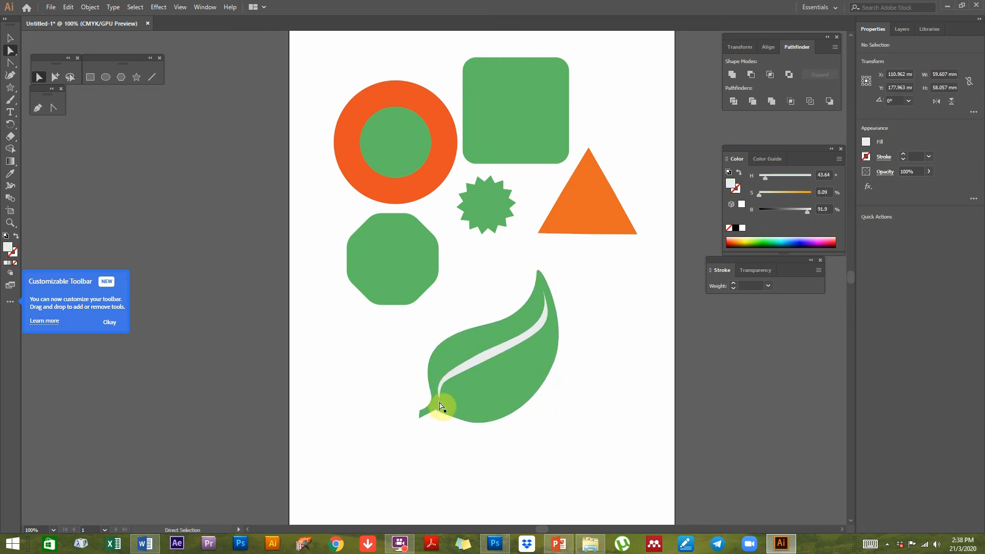
Step: Readjust the curve handles at the vein's lower end to give it a smooth, slightly fuller taper, and deselect the vein
left_click(440, 395)
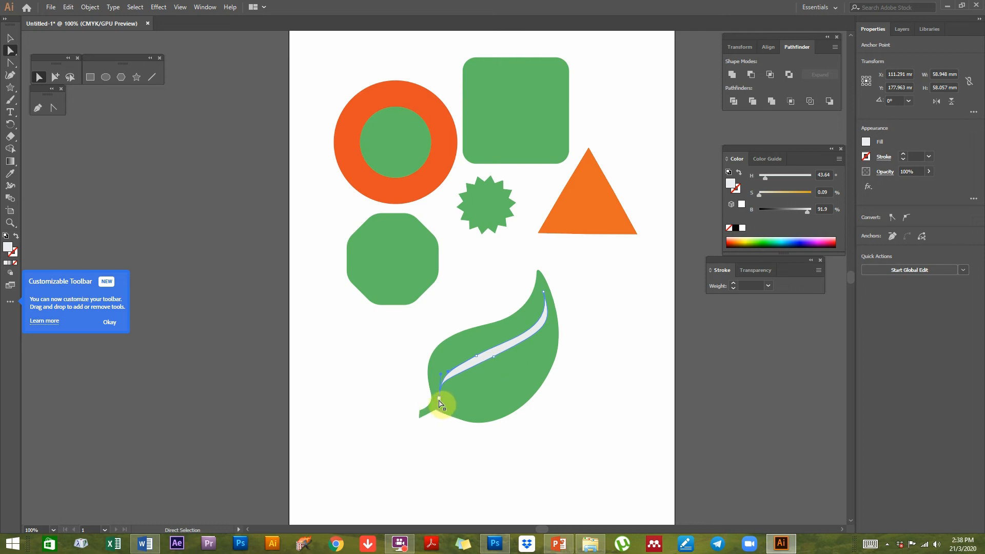
left_click(441, 387)
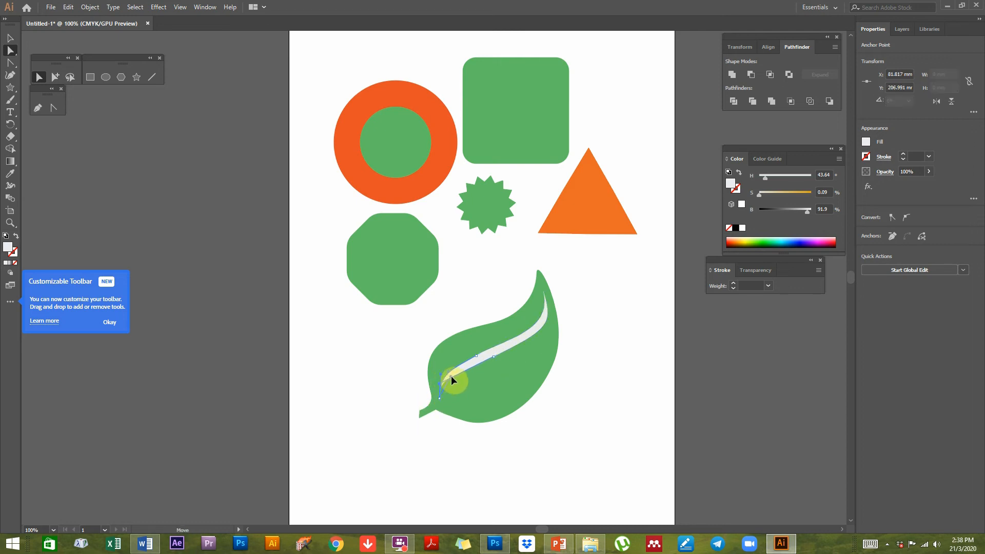
left_click(449, 375)
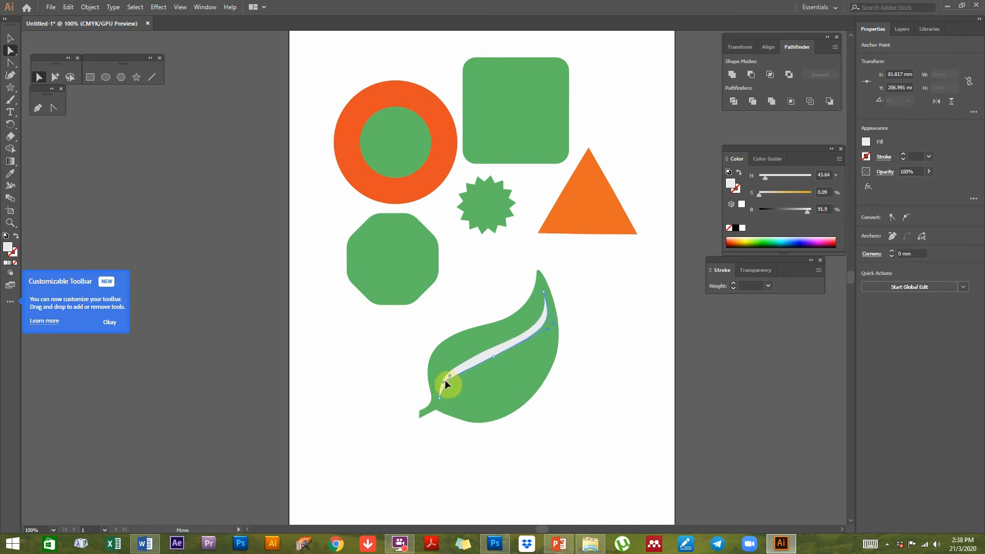
left_click(554, 371)
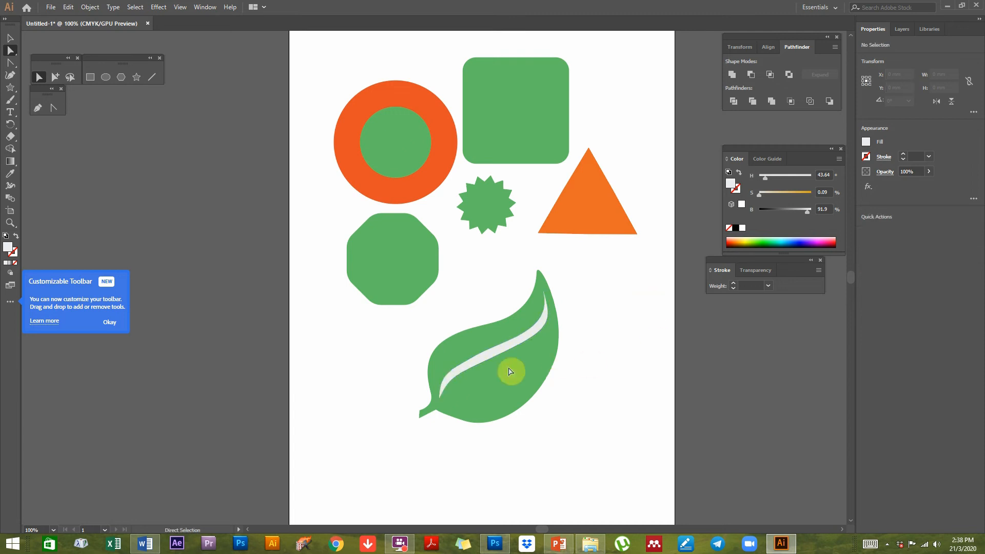
left_click(487, 360)
left_click(476, 293)
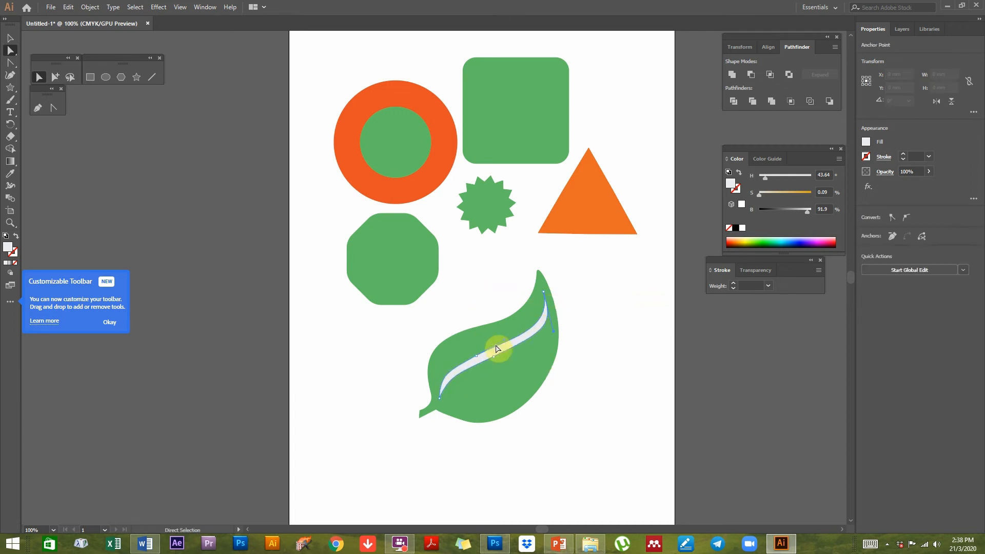
Step: Move the orange triangle down so it sits partly behind the outer edge of the leaf
left_click(600, 210)
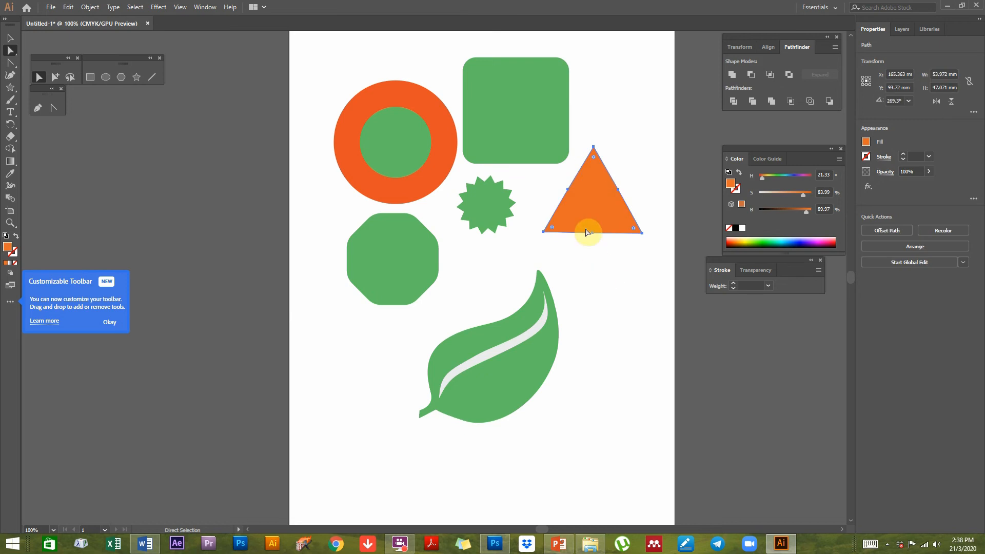
left_click_drag(601, 201, 586, 335)
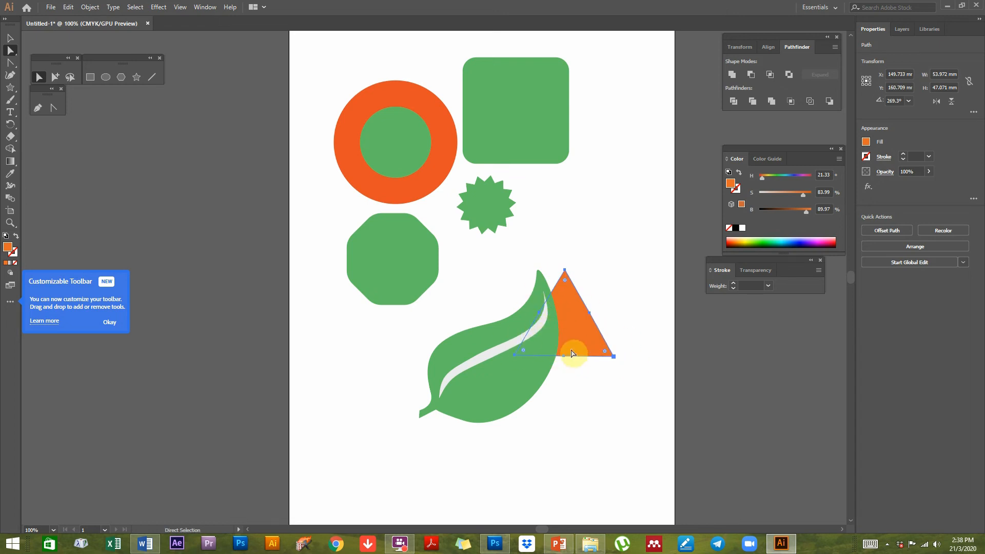
mouse_move(578, 339)
left_mouse_down()
mouse_move(563, 333)
mouse_move(569, 345)
left_mouse_up()
Step: Select the vein together with the leaf and split them into separate pieces with the Pathfinder's Divide operation
left_click(486, 358)
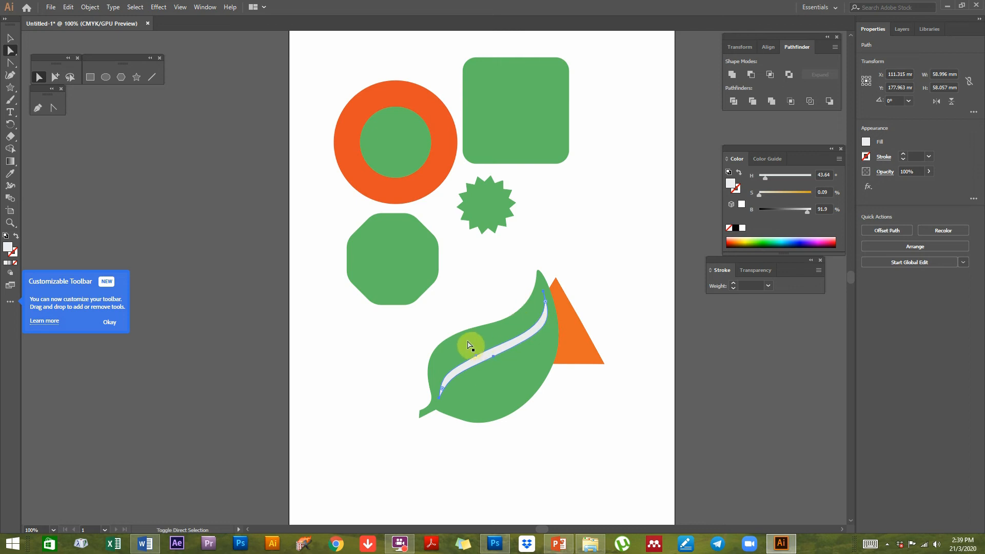
left_click(514, 388, "shift")
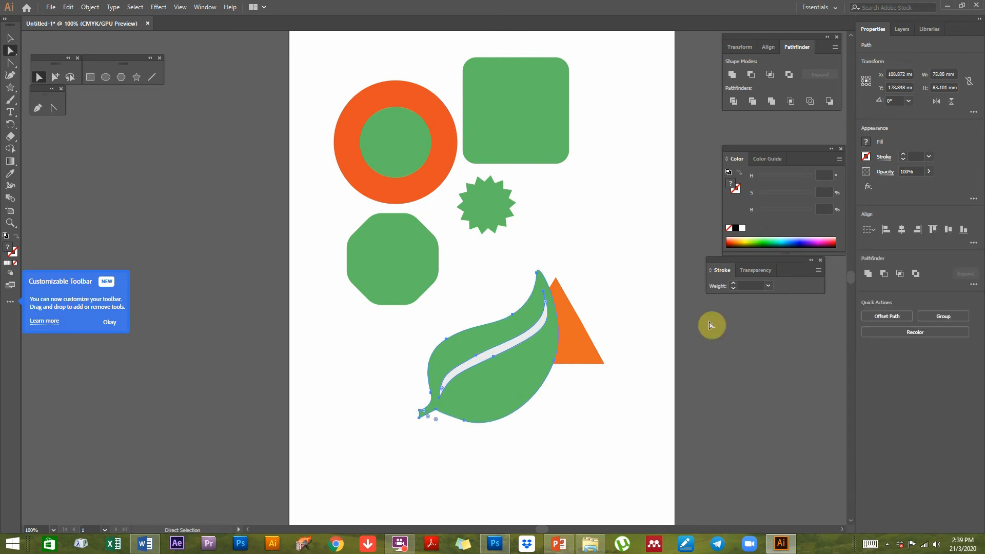
left_click(734, 101)
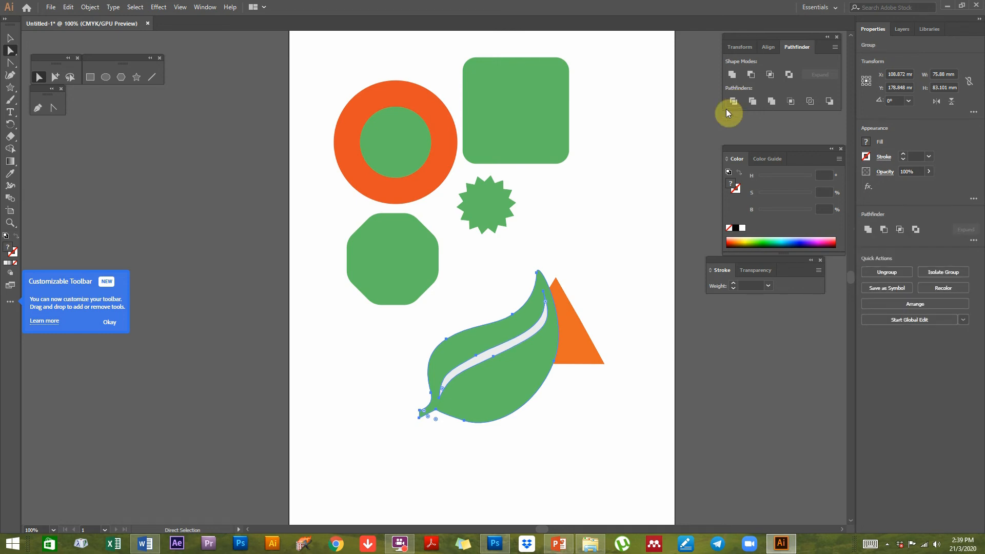
Step: Pull the separated vein piece out of the leaf, delete it, and move the leaf up over the top of the orange triangle
left_click(659, 431)
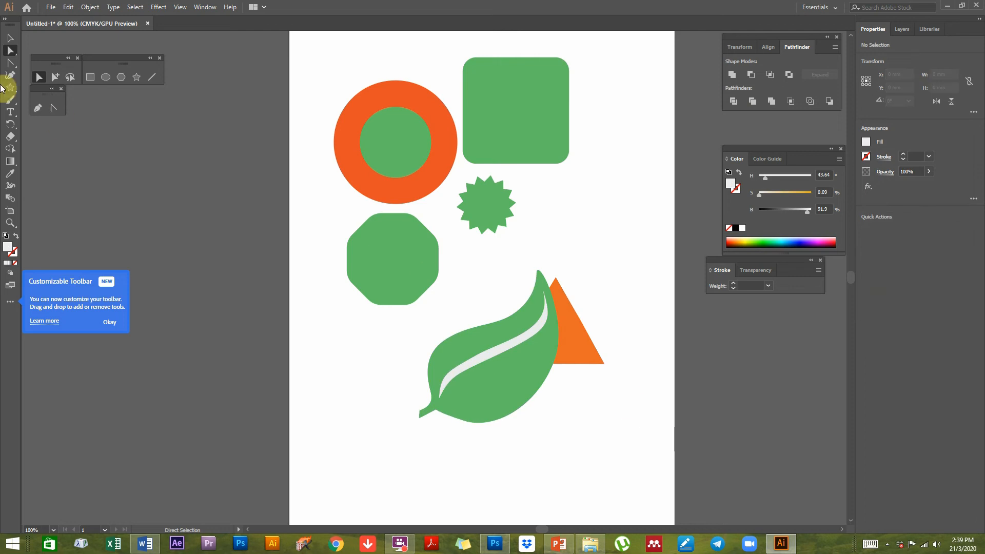
left_click(493, 356)
left_click_drag(485, 334, 481, 299)
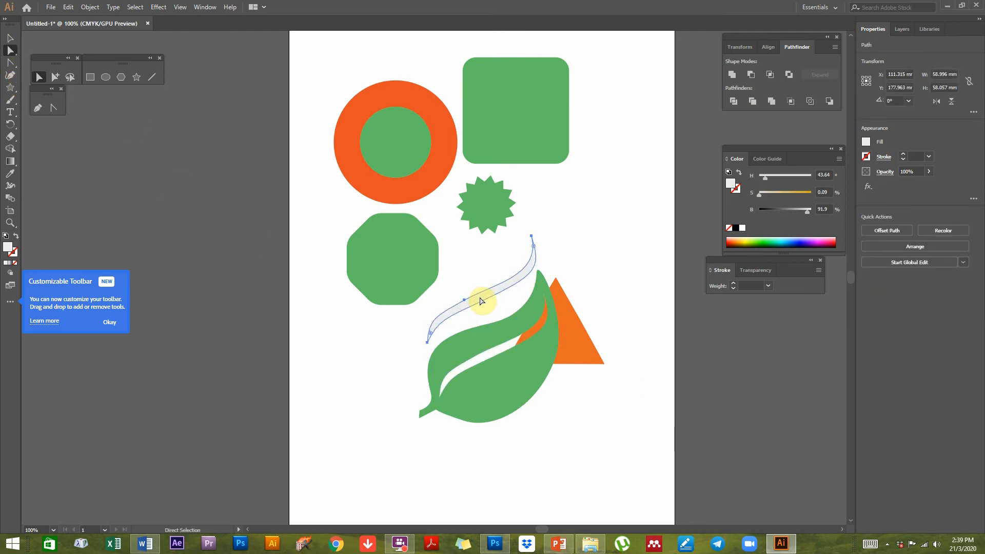
key("Delete")
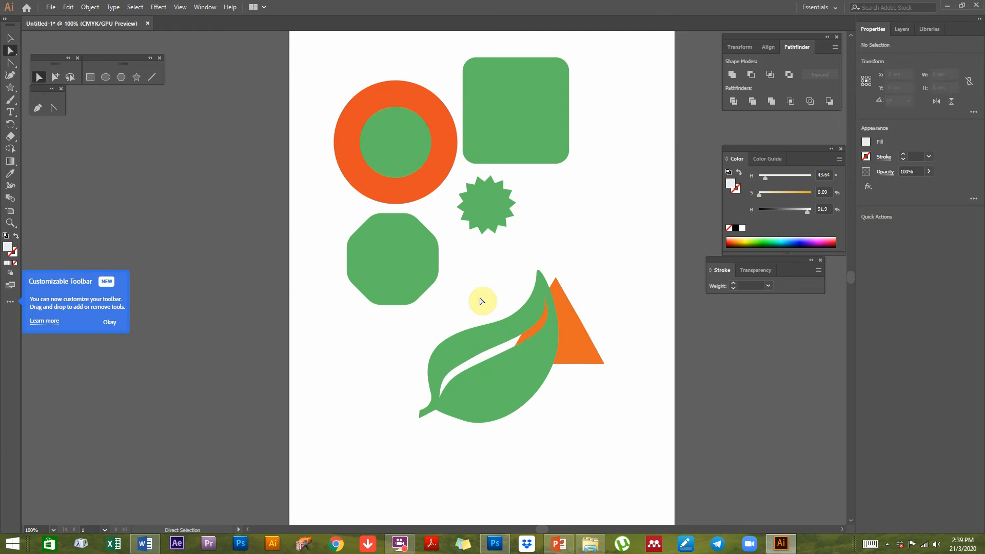
left_click_drag(479, 345, 515, 256)
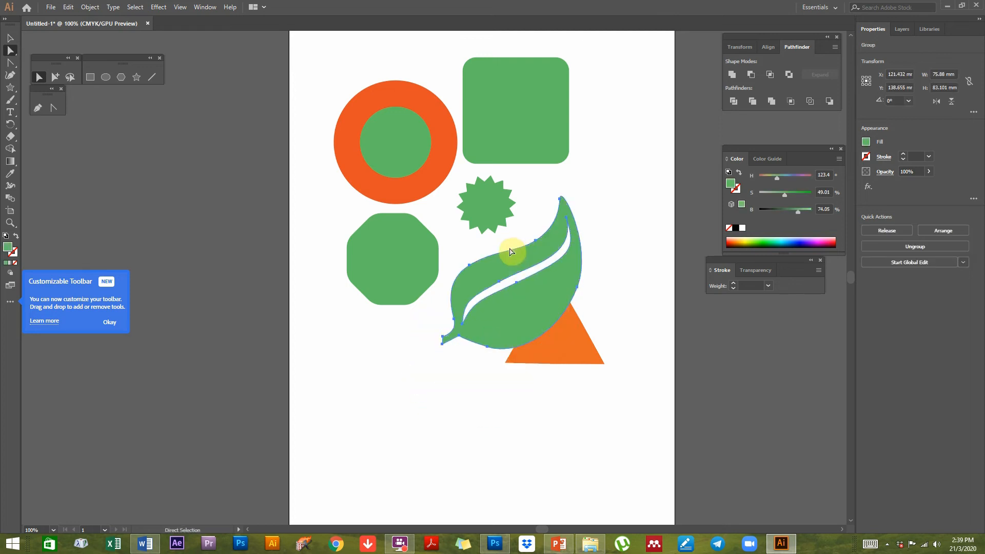
Step: Fill the small green star with a bright orange-red (H 13.41, S 100, B 100)
left_click(494, 217)
left_click(489, 203)
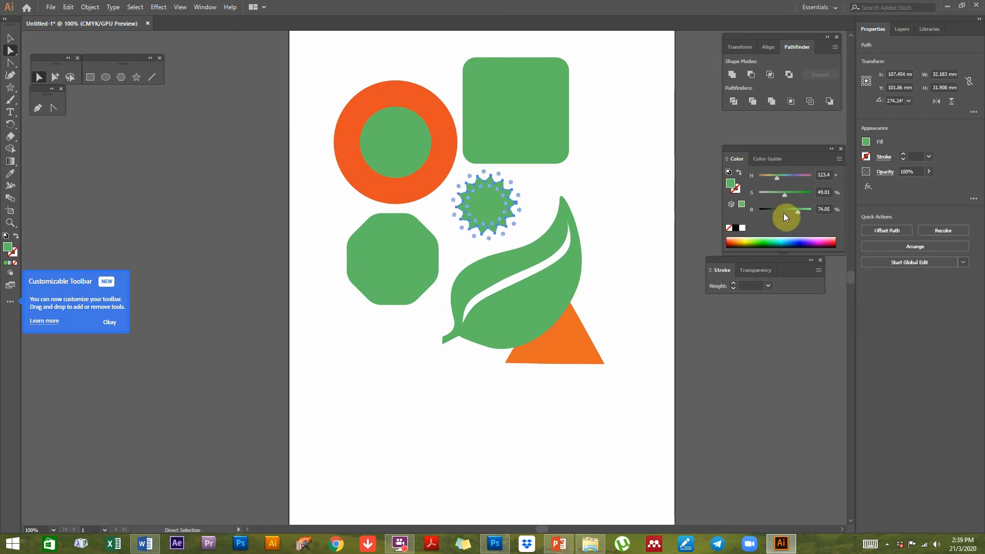
left_click(731, 241)
left_click(600, 206)
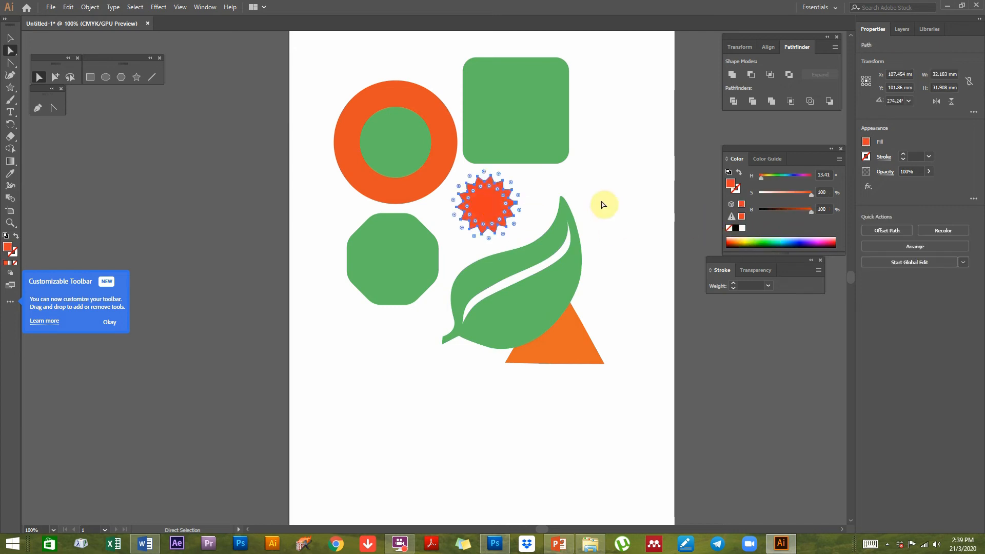
Step: Move the leaf over the star to view it through the vein cut-out, and place the leaf back down partly over the triangle
left_click_drag(514, 297, 478, 248)
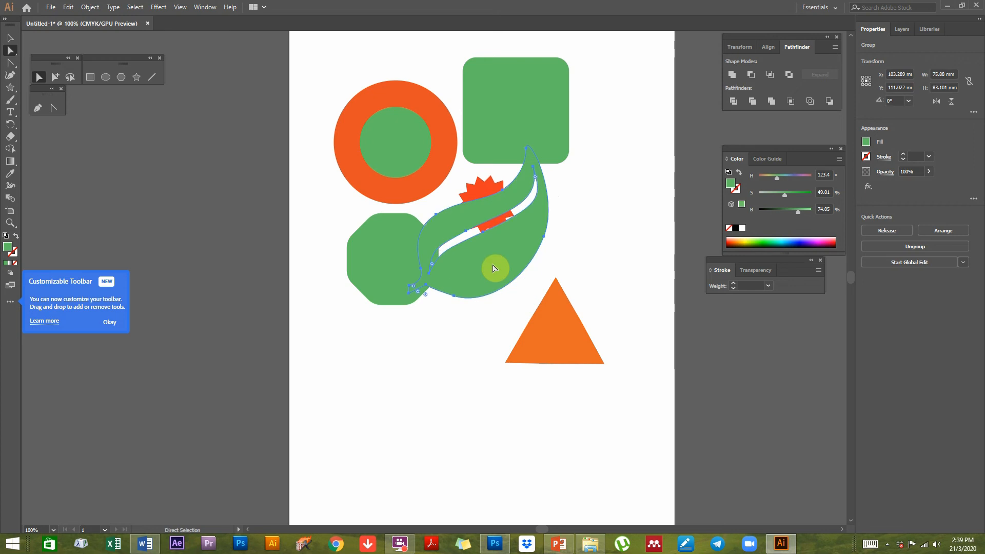
left_click(590, 210)
left_click_drag(529, 238, 528, 345)
left_click(566, 237)
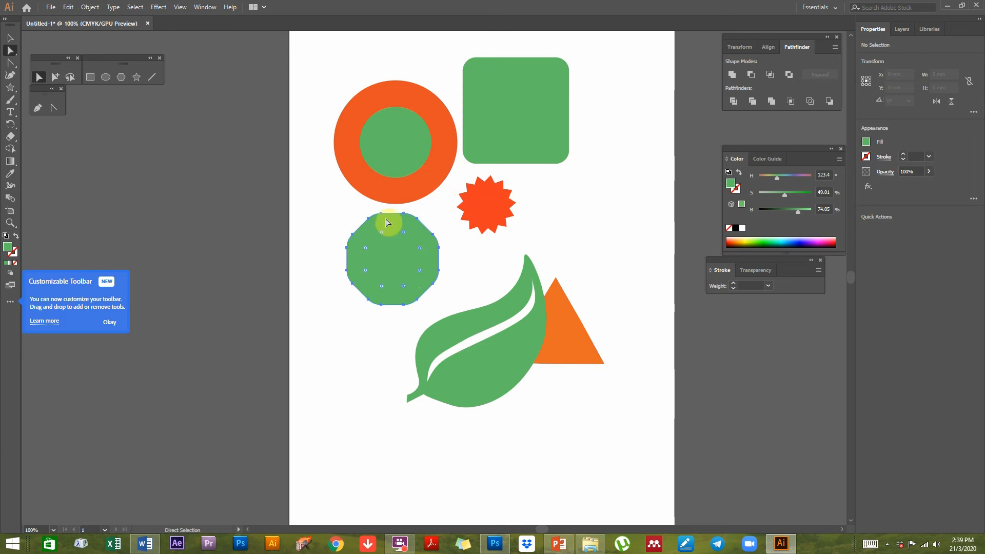
Step: Place the orange-red star in the middle of the green octagon and split both shapes with the Pathfinder's Divide operation
left_click(485, 206)
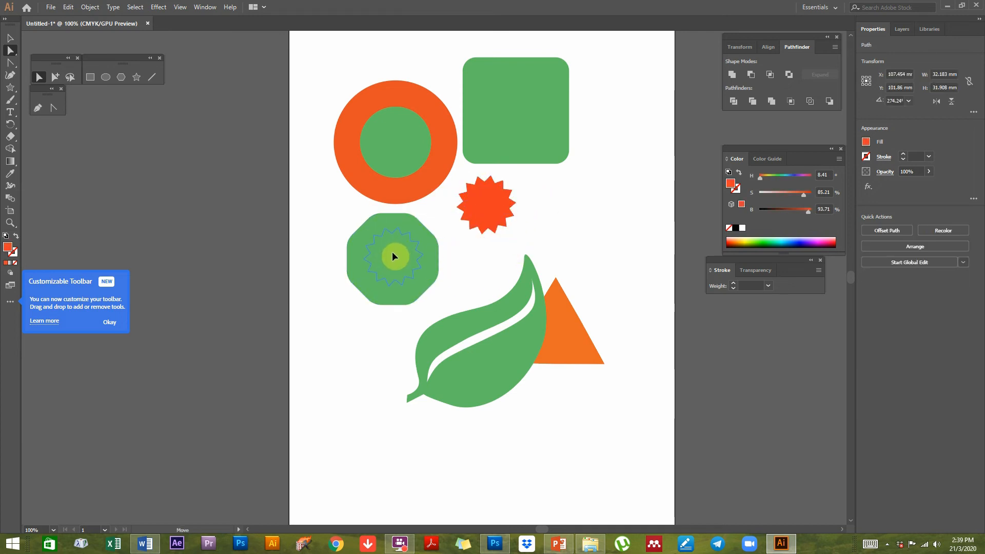
left_click_drag(394, 256, 393, 255)
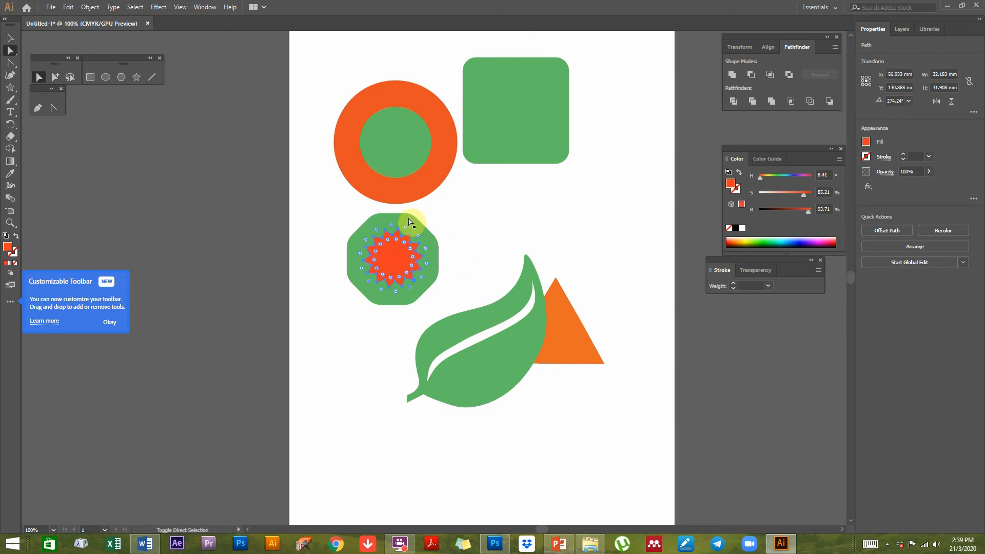
left_click(414, 273, "shift")
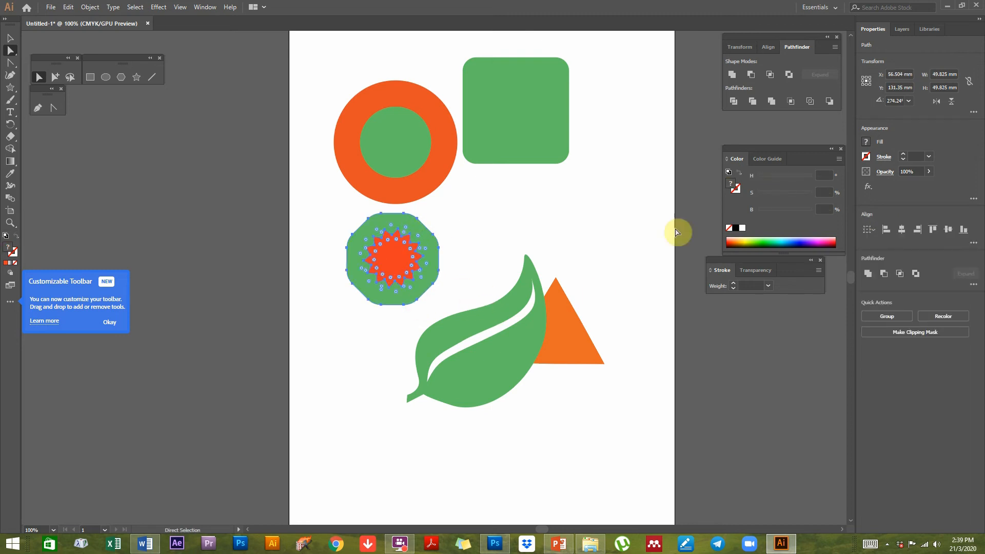
left_click(735, 102)
Step: Delete the star piece from the octagon, then move the cut-out octagon aside and back beneath the ringed circle
left_click(387, 261)
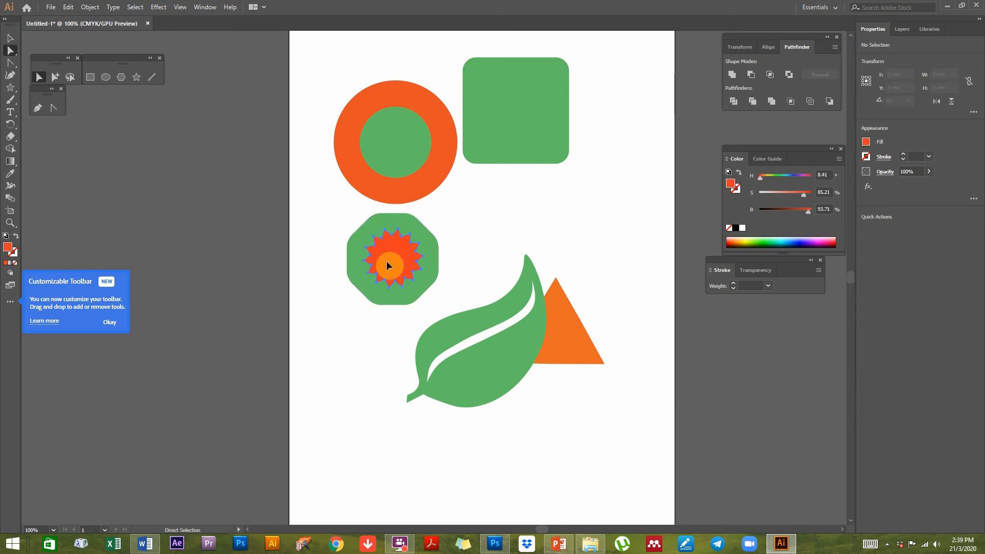
key("Delete")
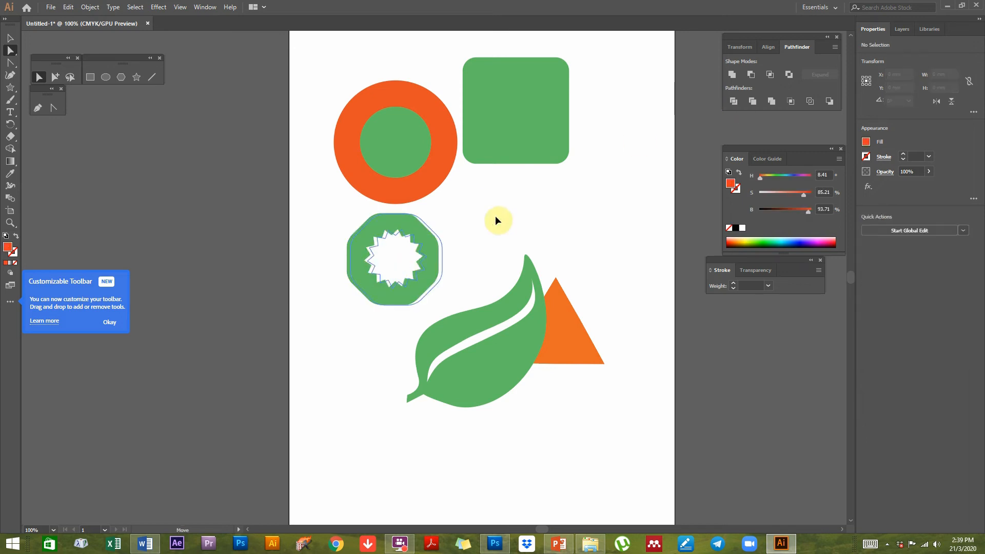
left_click_drag(401, 242, 491, 226)
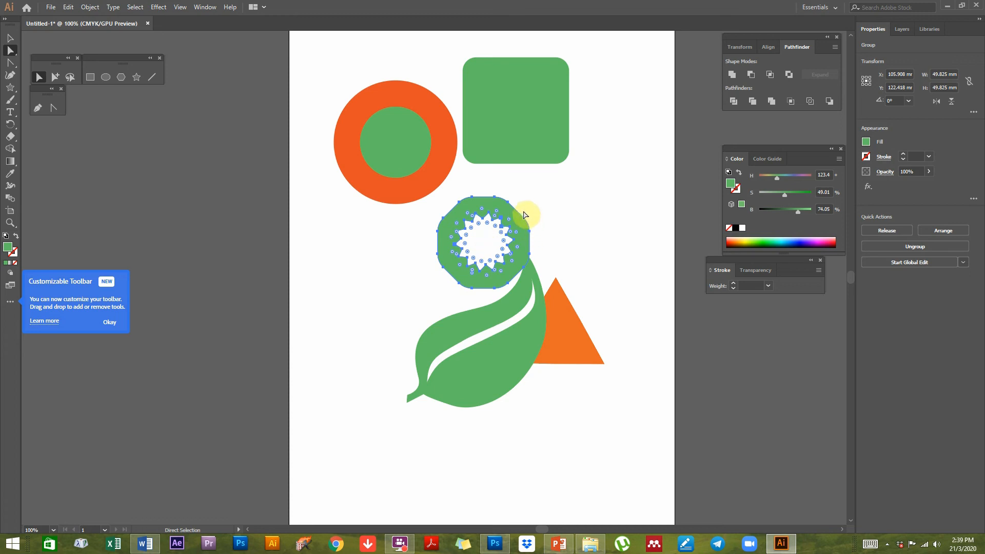
left_click_drag(529, 230, 432, 249)
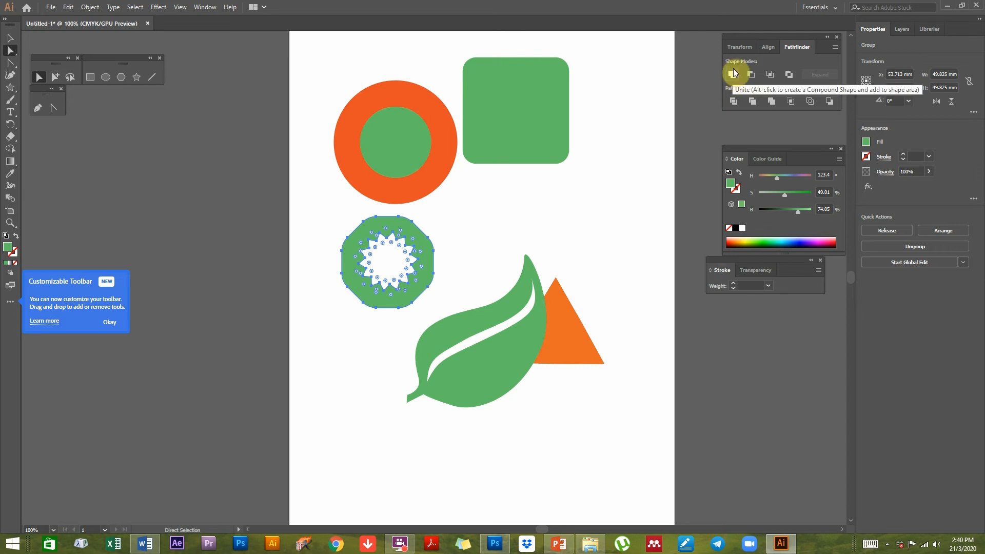
left_click(612, 302)
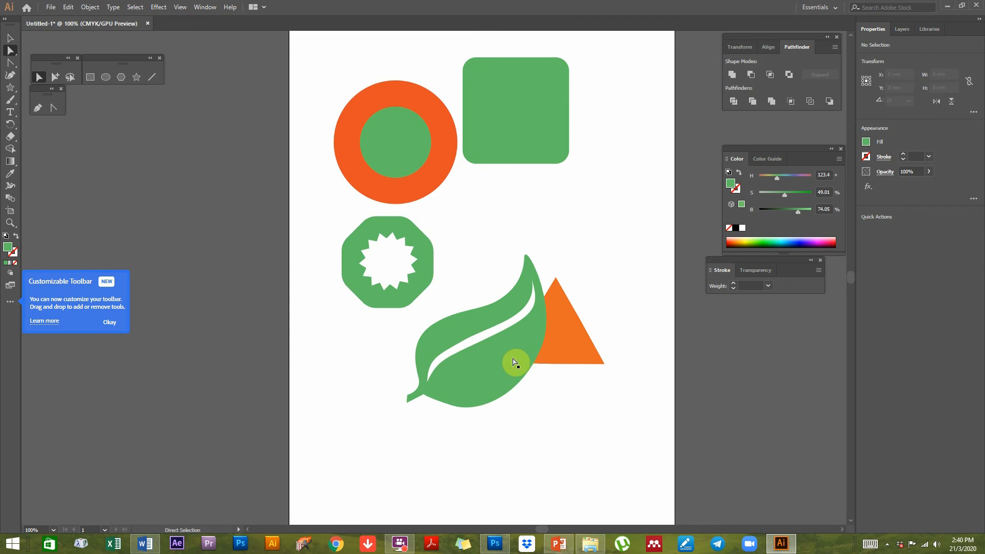
Step: Scale down the leaf and the green rounded square and place them side by side near the top edge of the artboard
left_click_drag(515, 362, 620, 208)
left_click(15, 42)
left_click_drag(516, 255, 557, 147)
left_click(497, 111)
left_click_drag(507, 96, 555, 117)
left_click_drag(634, 141, 616, 113)
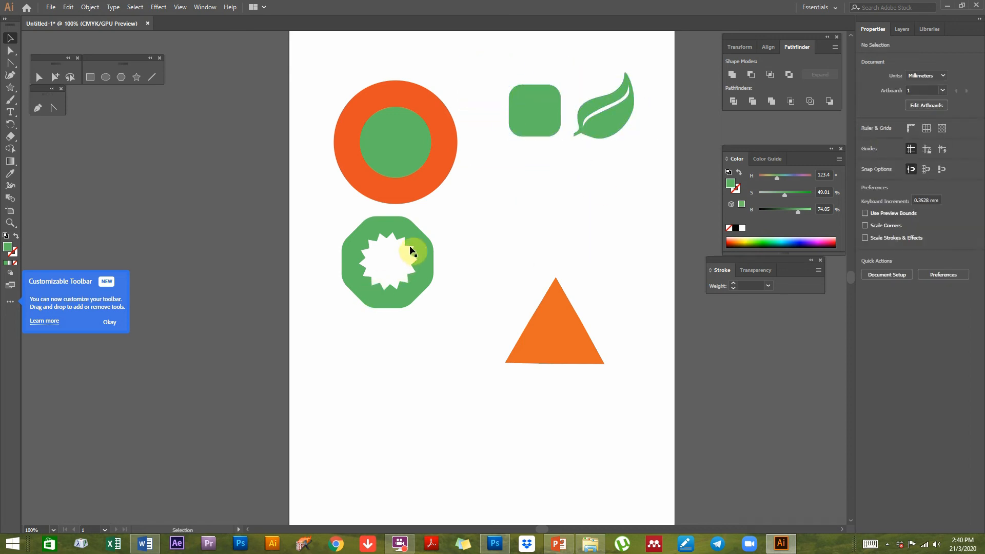
Step: Shrink the orange circle with its green centre and line it up with the cut-out octagon in the row of shapes atop the artboard
left_click(371, 174)
left_click_drag(349, 192, 377, 160)
left_click_drag(410, 123, 452, 86)
left_click(418, 276)
left_click_drag(419, 276, 382, 122)
left_click(511, 228)
Step: Move the orange triangle to the middle below the row of shapes and flatten it to about 30 mm high
left_click_drag(574, 330, 486, 280)
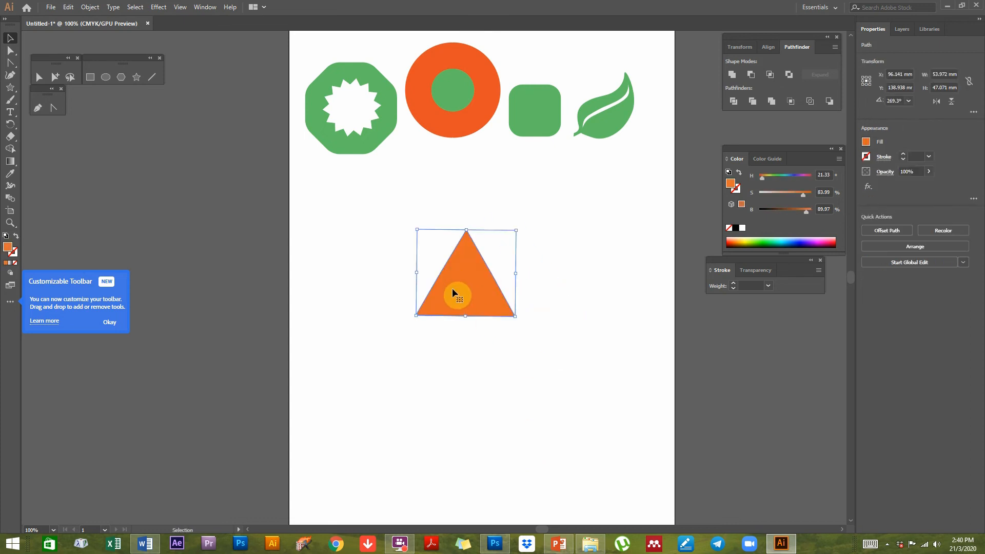
left_click_drag(451, 288, 464, 237)
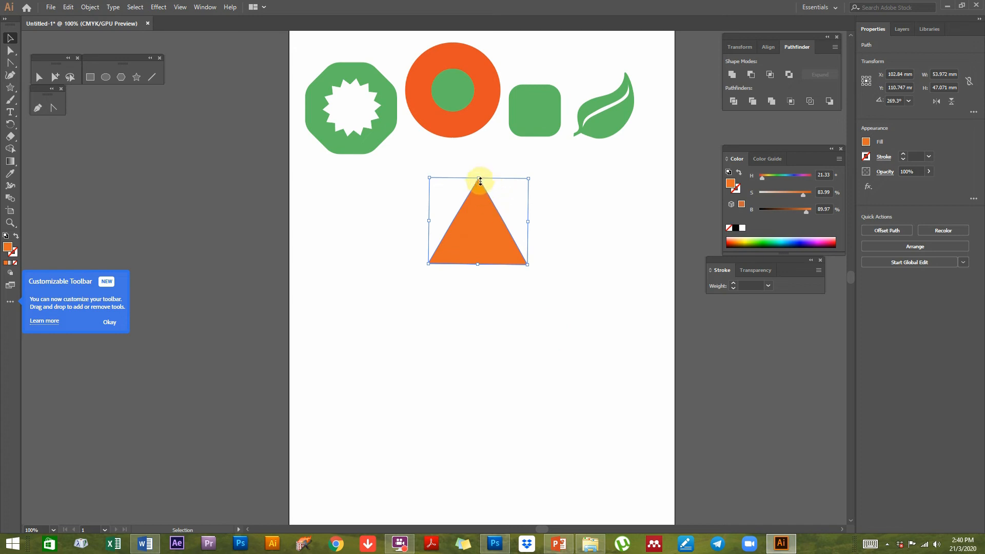
left_click_drag(478, 179, 491, 216)
left_click(531, 285)
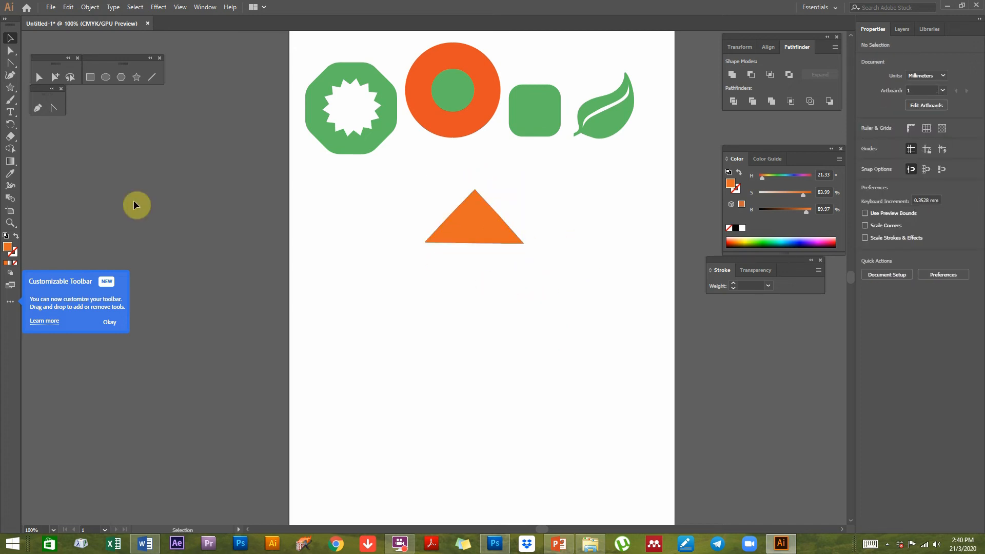
Step: Draw an orange rectangle about 42 by 32 mm and centre it by eye under the triangle to form a house
left_click(91, 78)
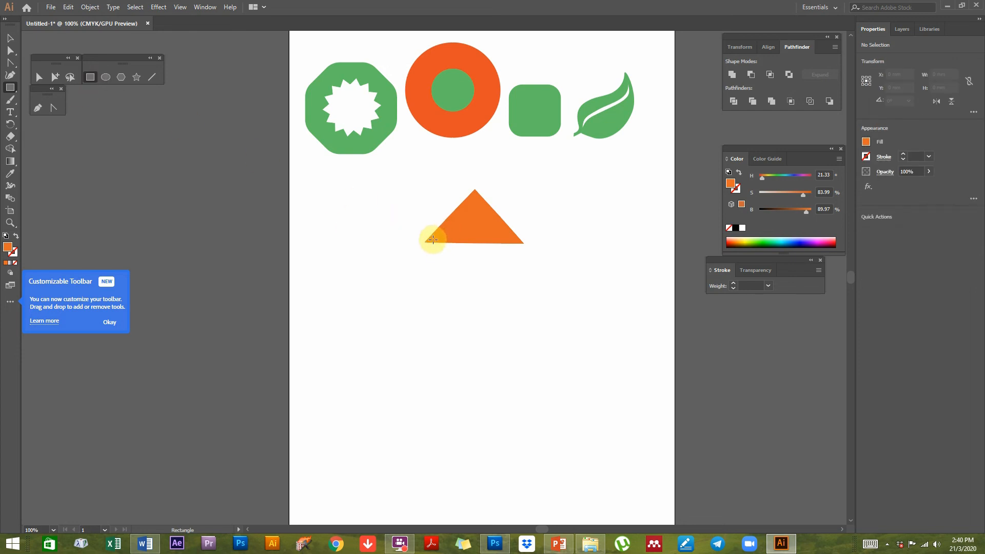
left_click_drag(434, 238, 511, 296)
left_click(11, 38)
mouse_move(467, 261)
left_mouse_down()
mouse_move(499, 277)
mouse_move(501, 306)
mouse_move(522, 346)
mouse_move(468, 282)
mouse_move(501, 325)
mouse_move(481, 255)
left_mouse_up()
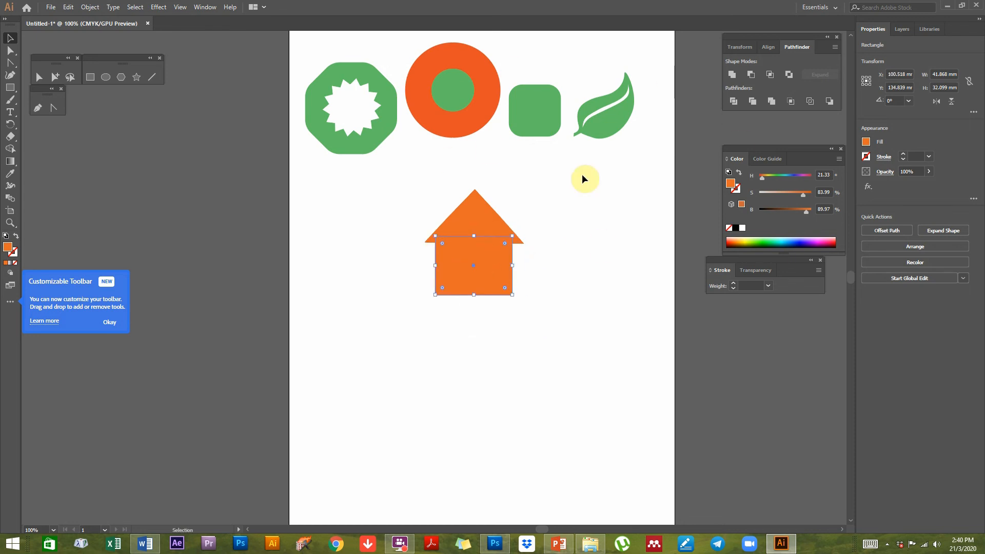
left_click(516, 187)
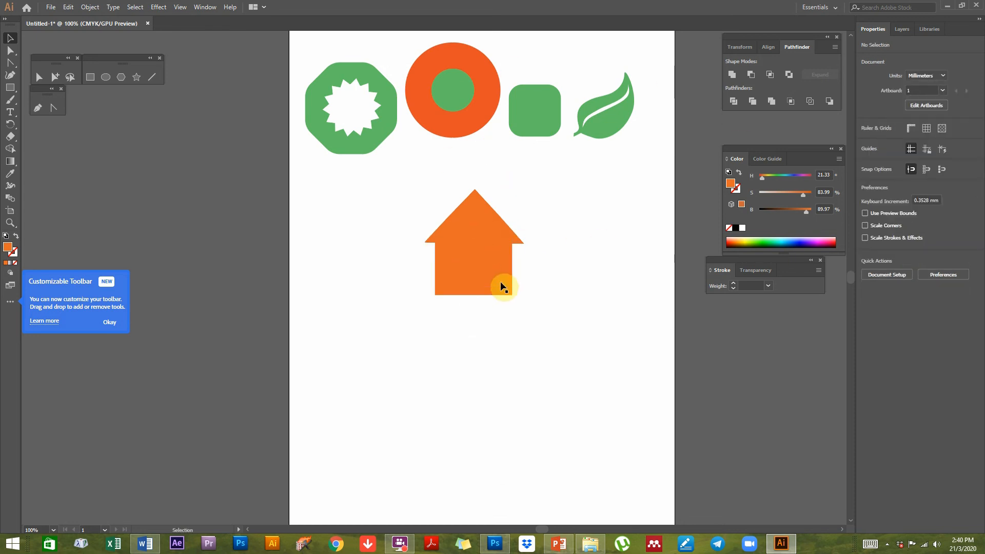
Step: Shift the house's rectangle off-centre beneath the triangle and display the alignment options
left_click_drag(497, 281, 515, 276)
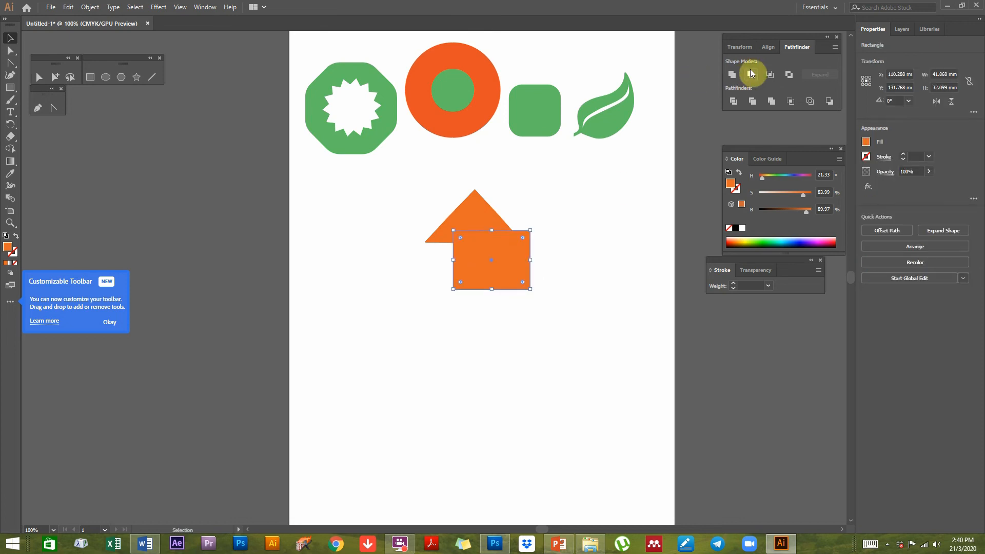
left_click(776, 47)
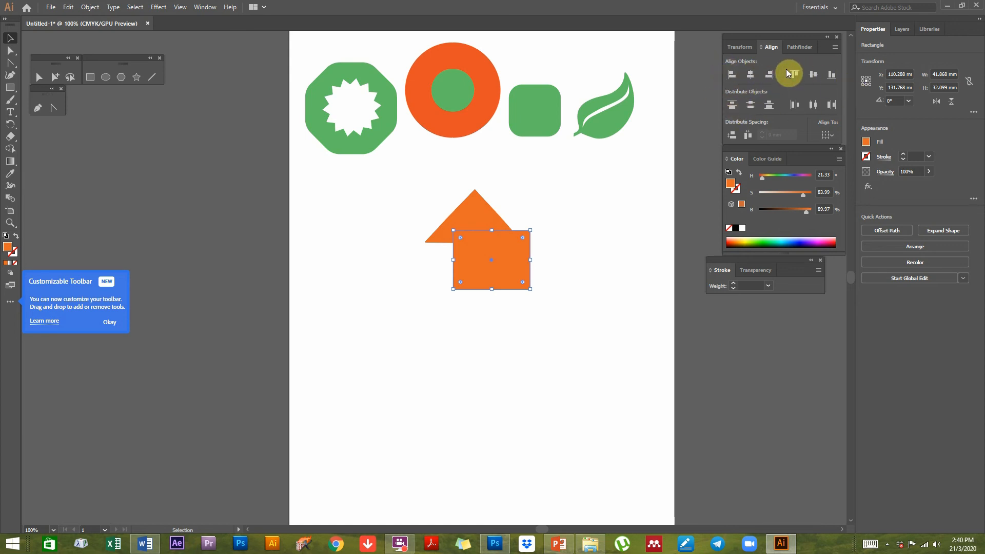
left_click(565, 365)
left_click_drag(512, 260, 484, 260)
left_click(575, 165)
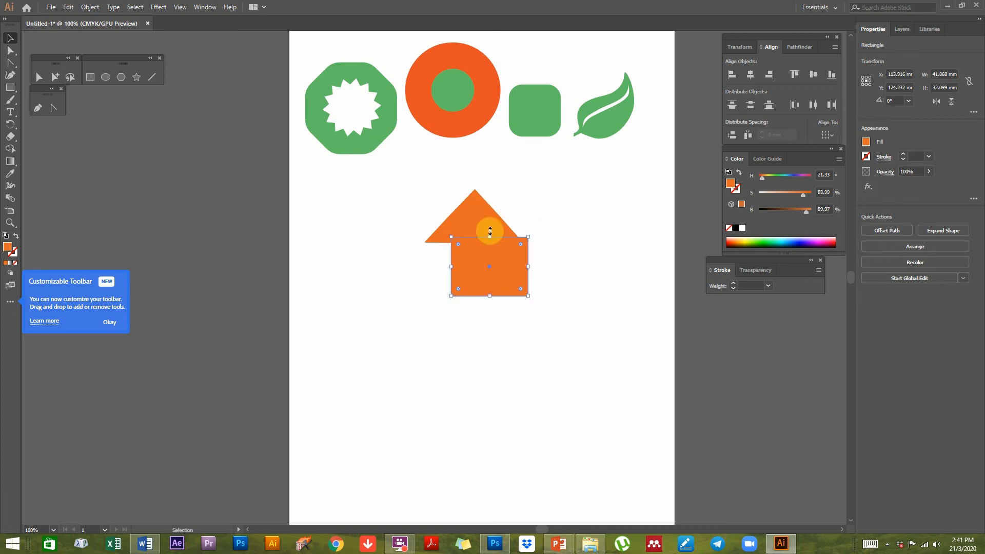
Step: Move the triangle by hand so that it sits centred as a roof on the rectangle
left_click(471, 210)
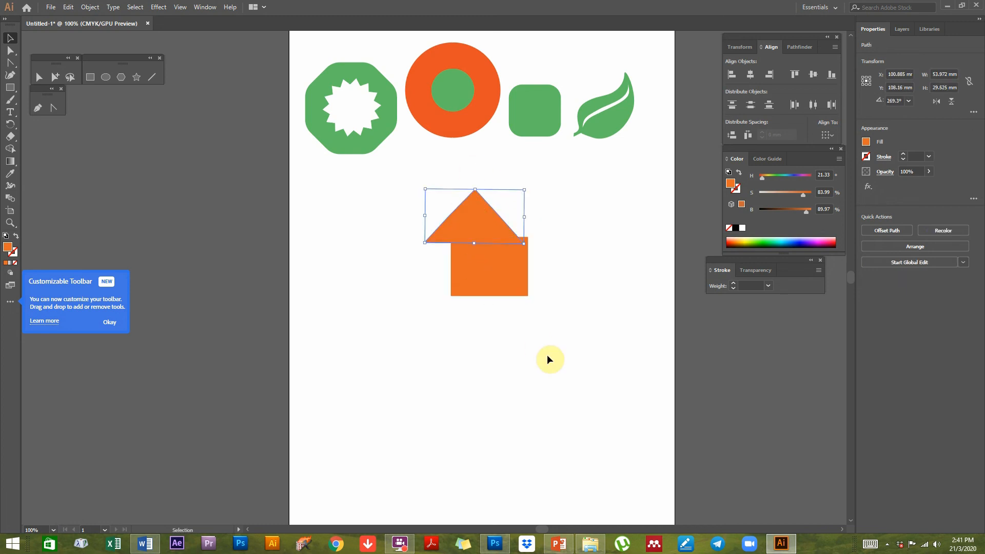
left_click(547, 355)
left_click_drag(475, 205, 491, 208)
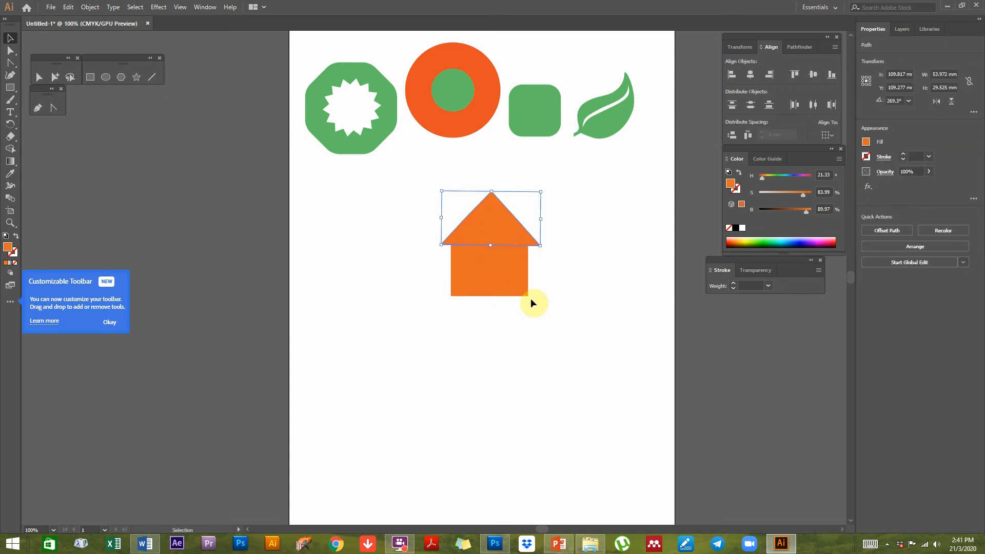
left_click(552, 328)
left_click(506, 209)
left_click_drag(543, 328, 452, 187)
left_click(583, 342)
Step: Offset the rectangle from the roof, scale both shapes up together to about 120 by 117 mm, and move them below the row of shapes
left_click_drag(521, 279, 540, 275)
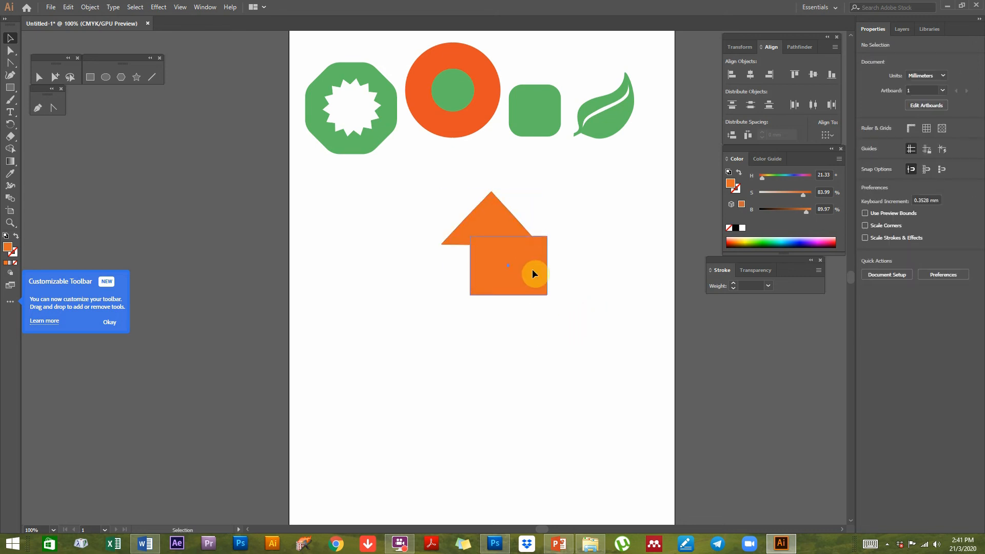
left_click(513, 225, "shift")
mouse_move(546, 189)
left_mouse_down()
mouse_move(615, 160)
mouse_move(554, 183)
left_mouse_up()
key("ctrl+z")
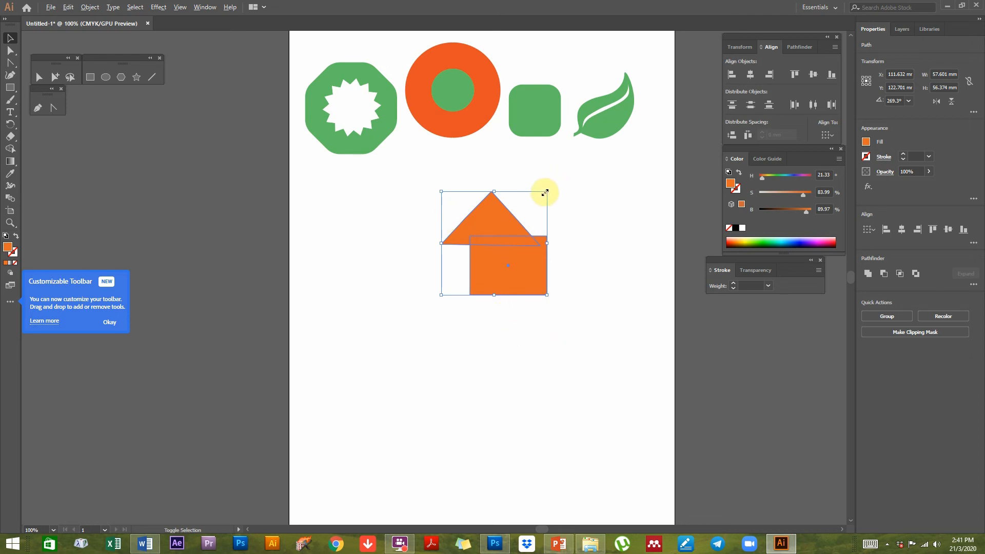
left_click_drag(545, 193, 617, 136)
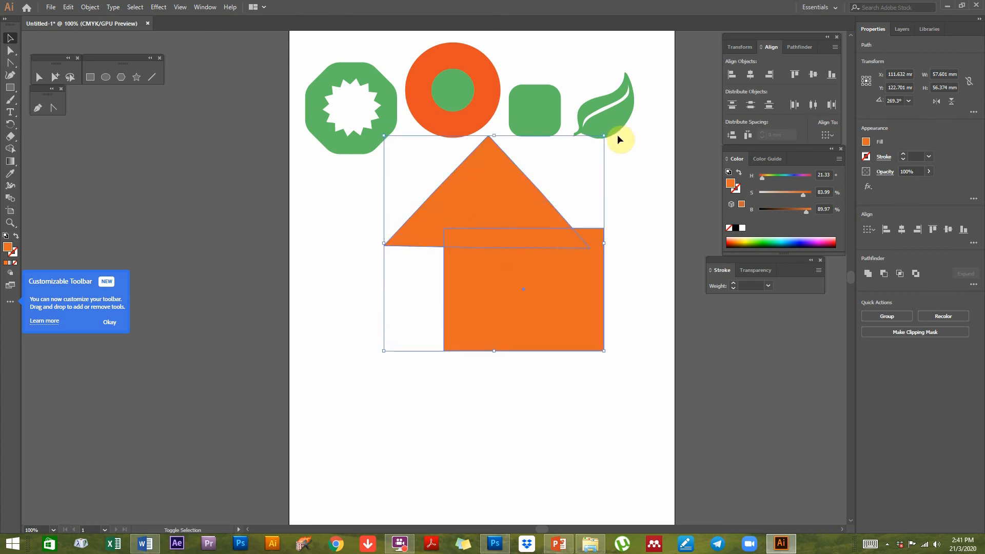
left_click_drag(506, 200, 506, 246)
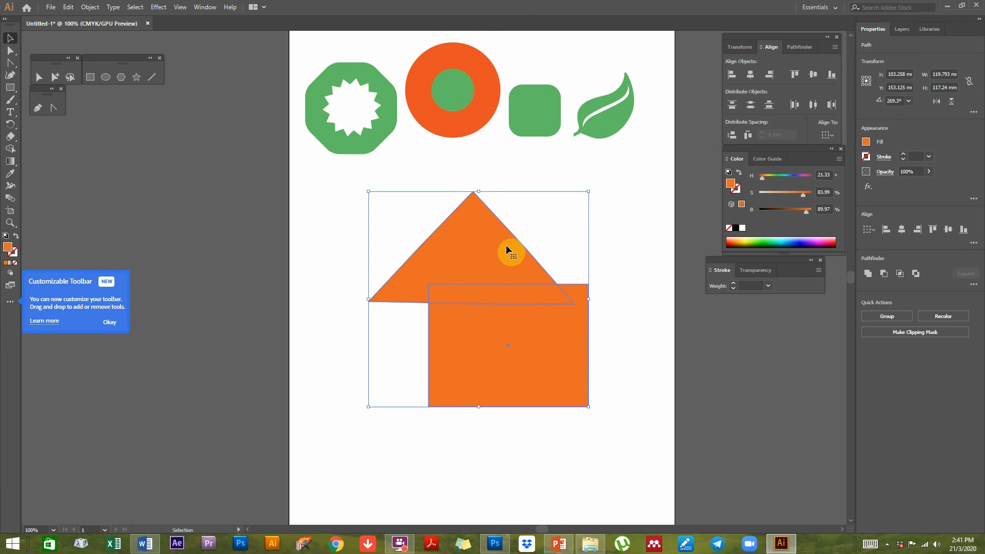
left_click(603, 231)
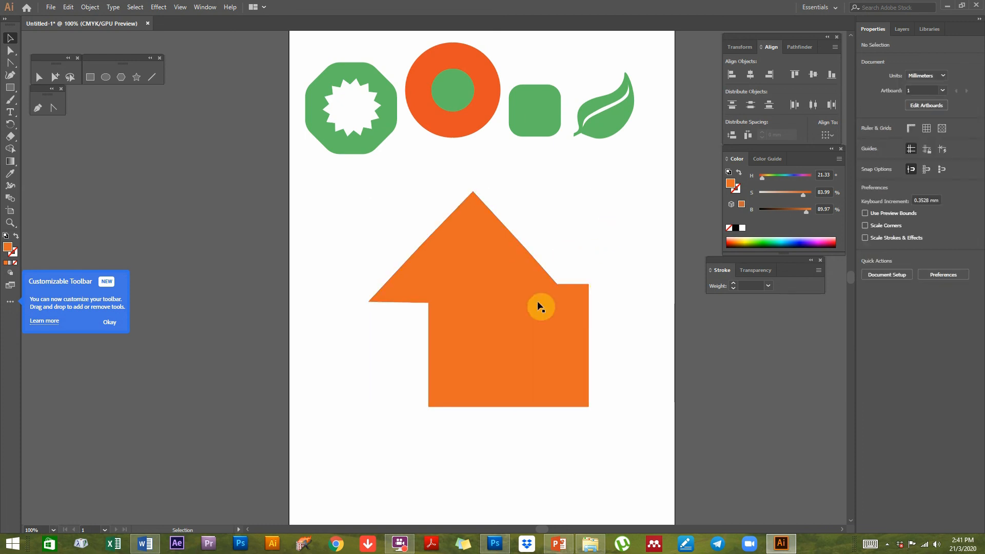
Step: Select the triangle and the rectangle and align their centres horizontally
left_click(462, 264)
left_click(544, 365, "shift")
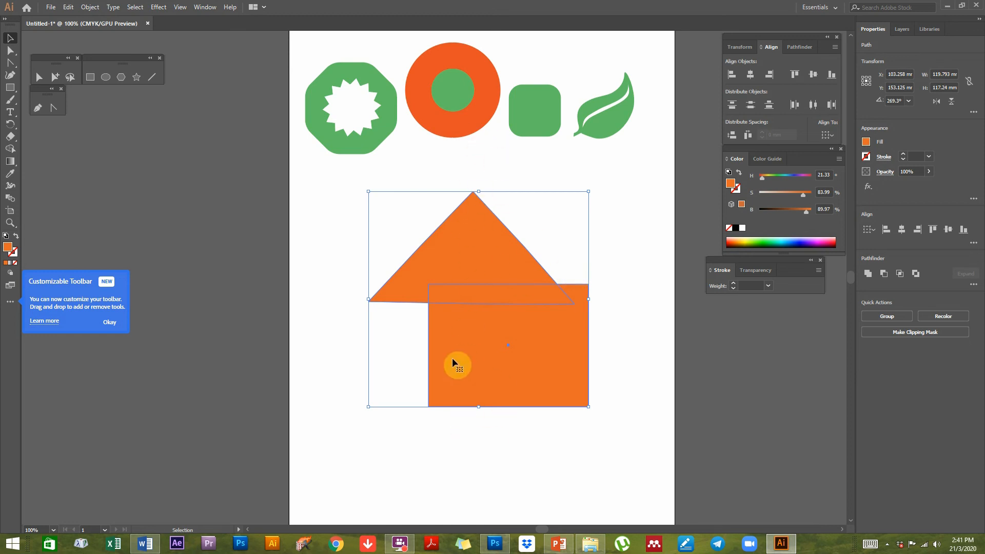
left_click(750, 76)
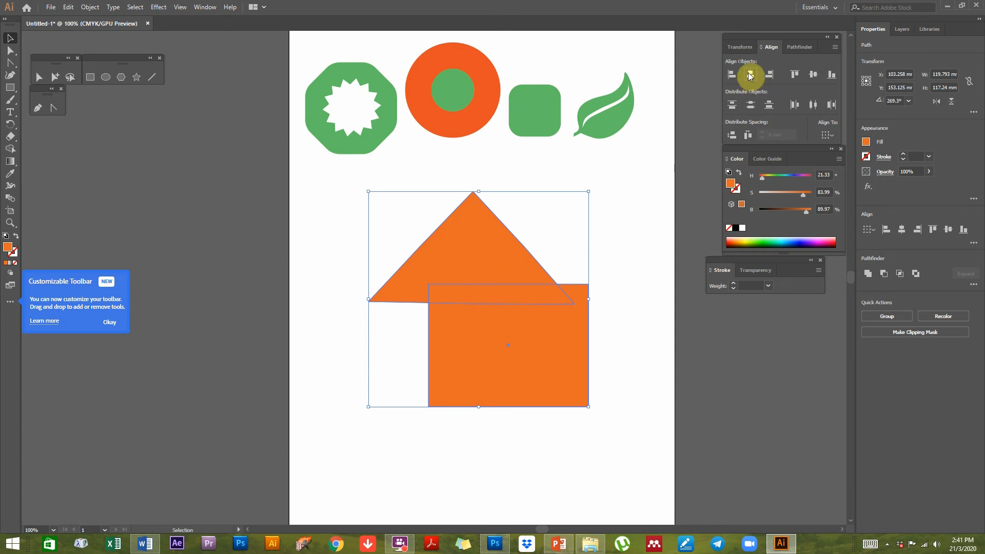
Step: Try moving the roof triangle away from the rectangle and undo the move
left_click(601, 283)
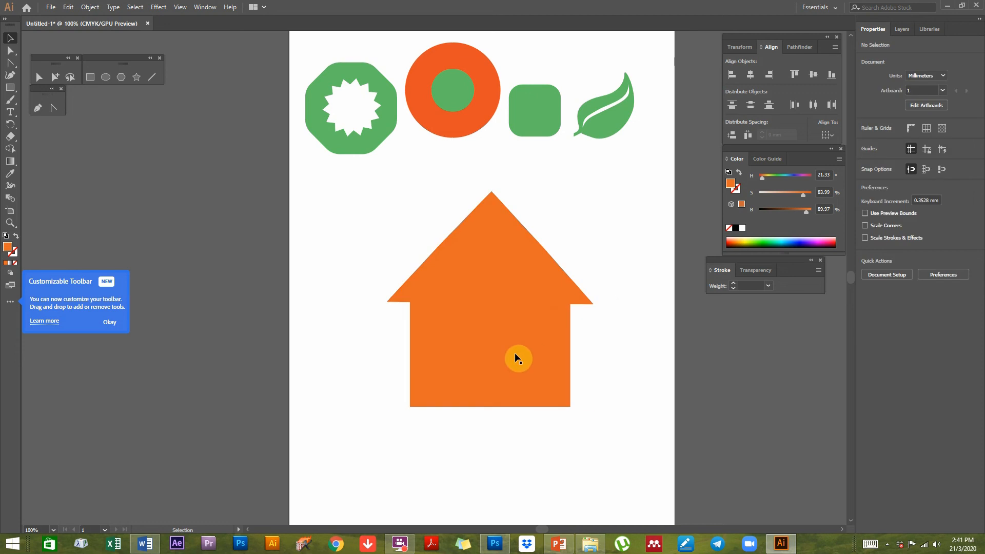
left_click(488, 203)
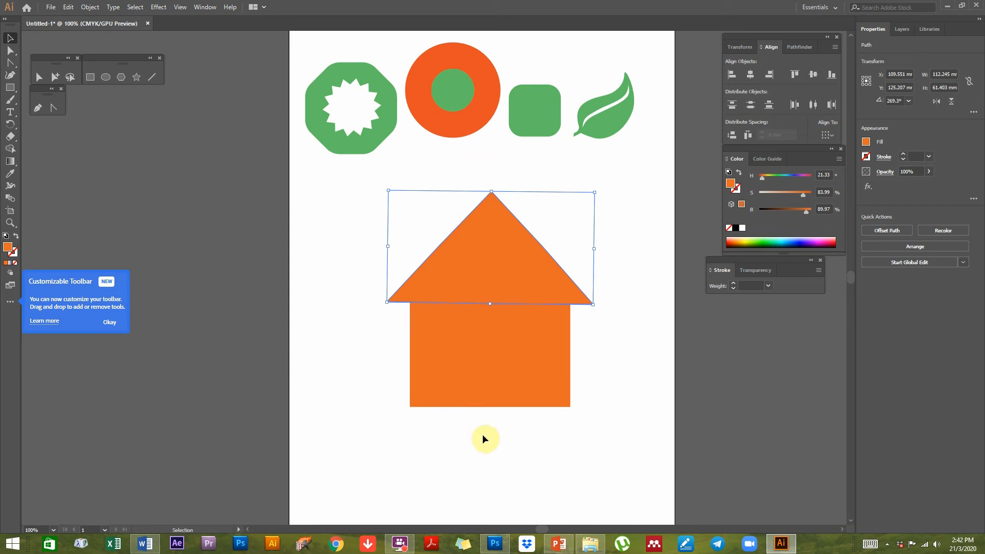
left_click(526, 437)
left_click(502, 263)
left_click_drag(506, 214, 504, 238)
key("ctrl+z")
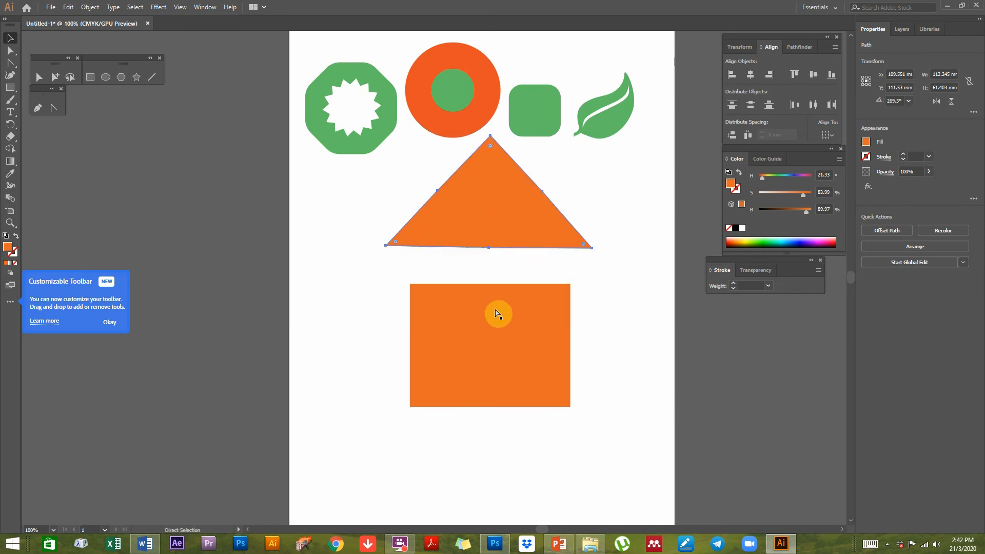
key("ctrl+z")
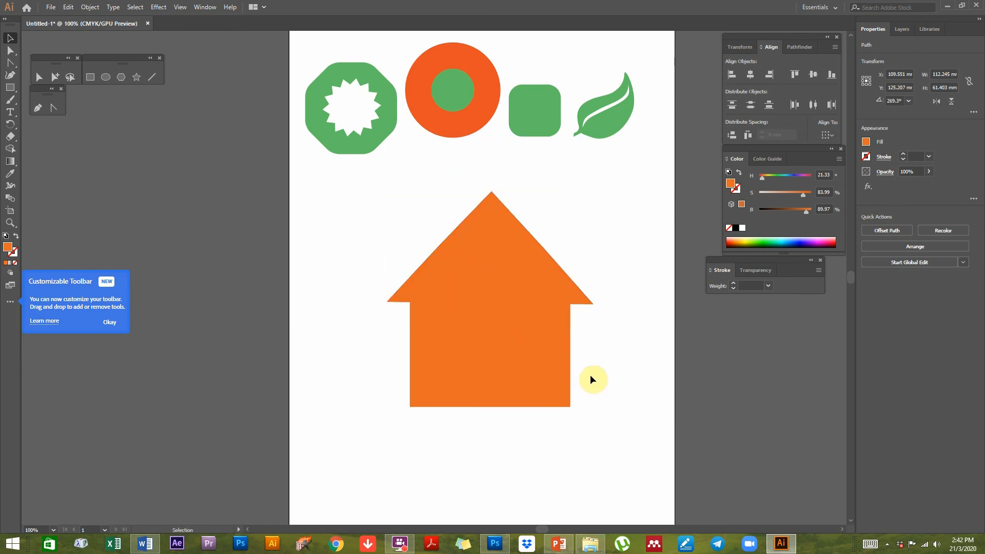
Step: Select the triangle and the rectangle and unite them into a single house shape with Pathfinder
left_click(584, 379)
left_click(508, 229)
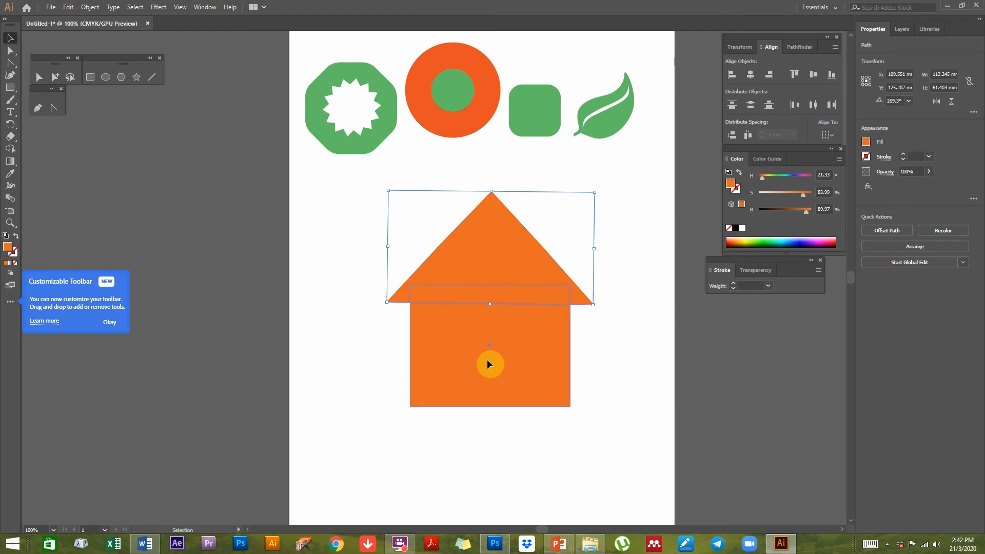
left_click(453, 366, "shift")
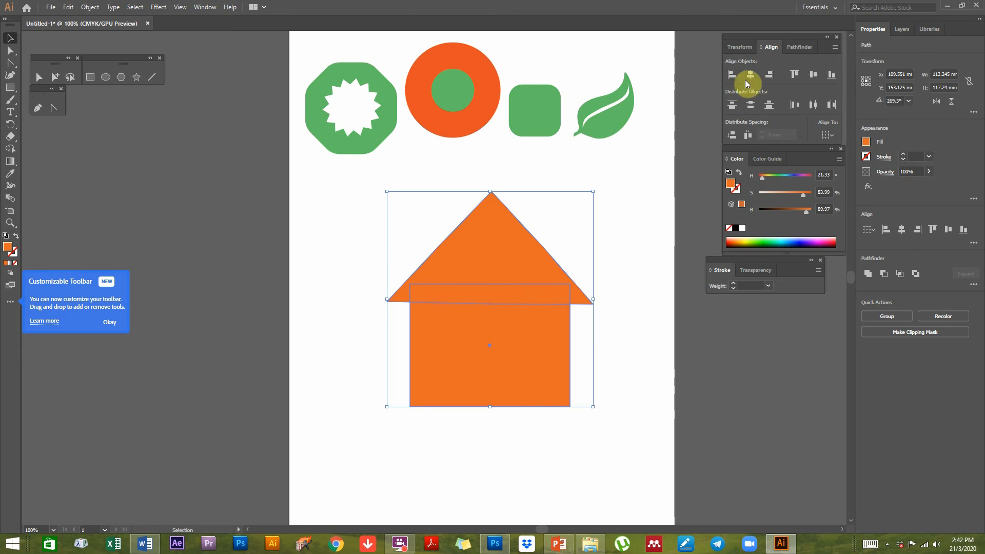
left_click(794, 45)
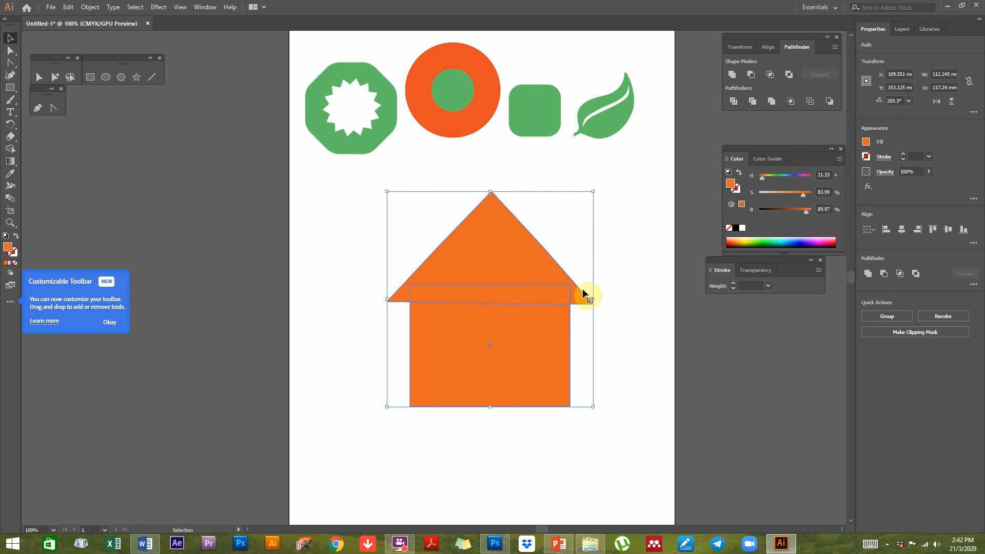
left_click(733, 75)
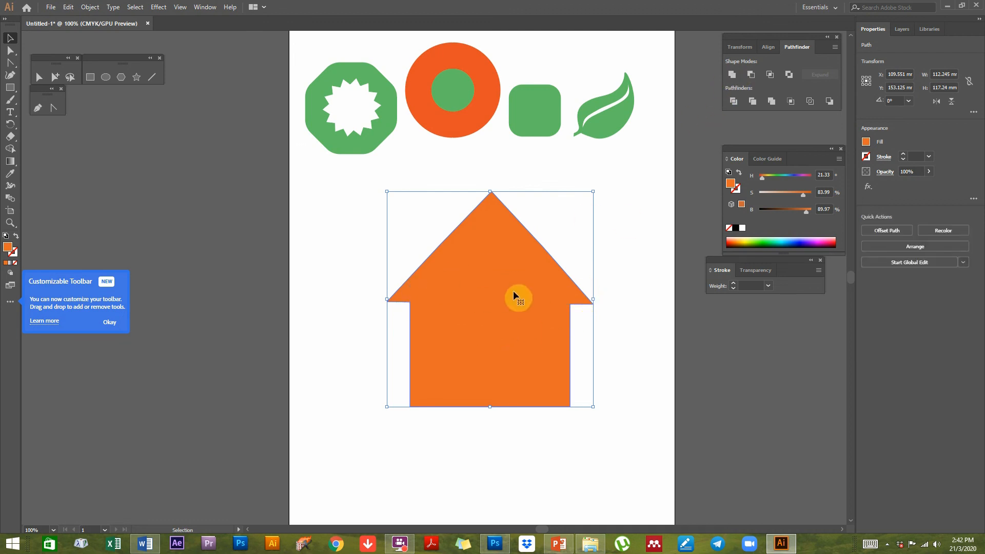
Step: Shift the united house slightly up and to the left on the artboard, then deselect it
left_click_drag(467, 298, 435, 360)
left_click(428, 483)
left_click(451, 325)
left_click(458, 437)
Step: Draw a window pane about 14 mm square beside the roof and duplicate it into a two-by-two grid about 33 by 32 mm
left_click(90, 77)
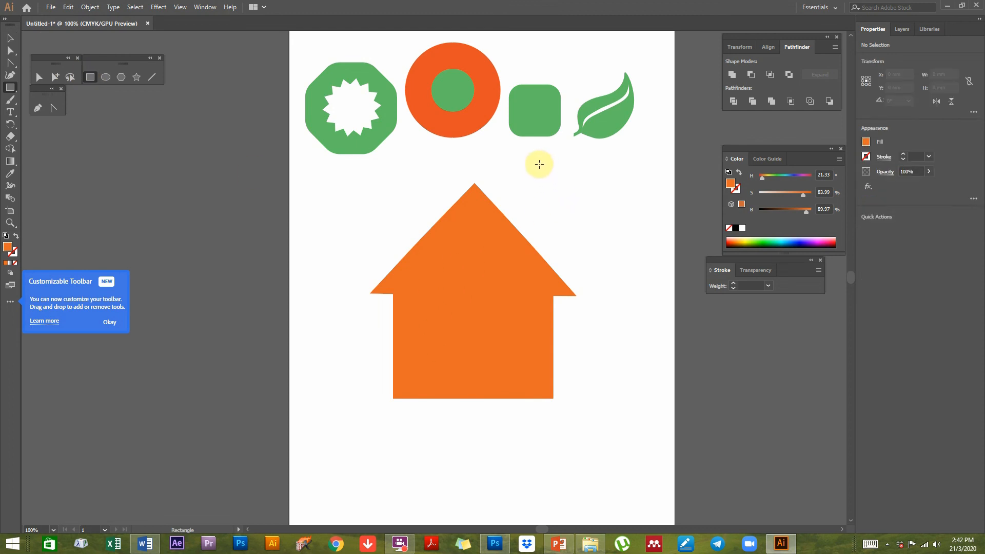
left_click_drag(539, 164, 549, 198)
left_click(10, 38)
left_click(556, 207)
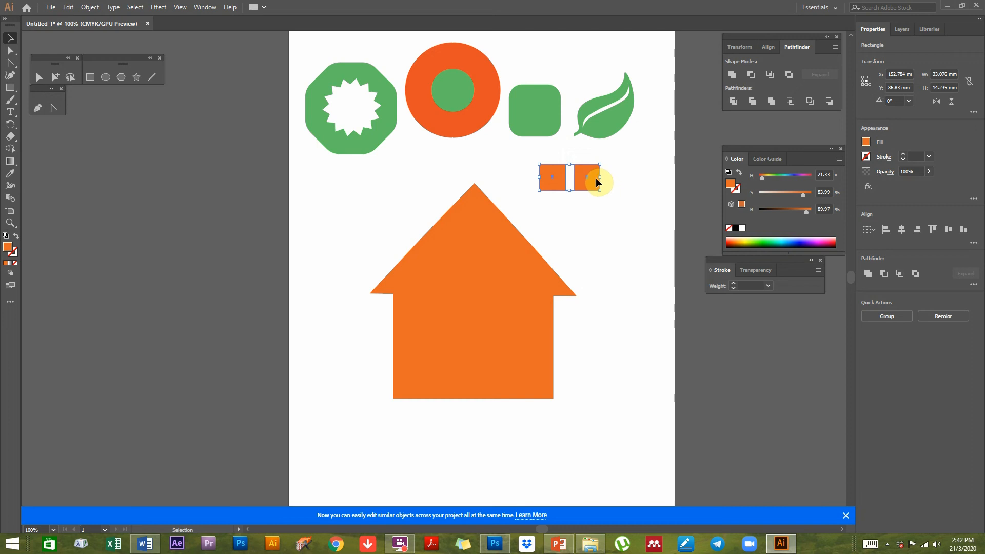
left_click_drag(596, 181, 546, 210)
left_click(620, 176)
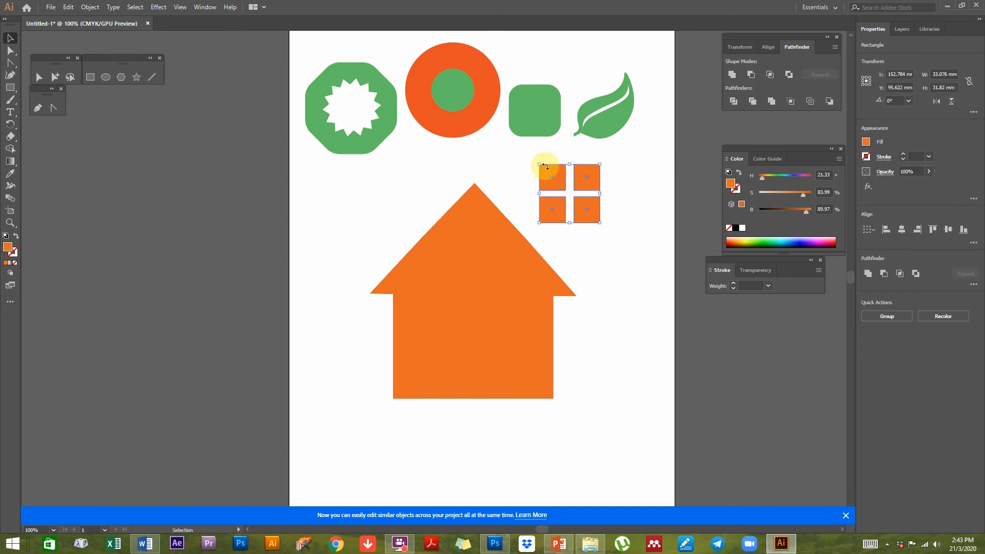
Step: Select all four window panes and group them
left_click(613, 213)
left_click_drag(584, 217, 569, 239)
key("ctrl+z")
left_click_drag(629, 176, 546, 211)
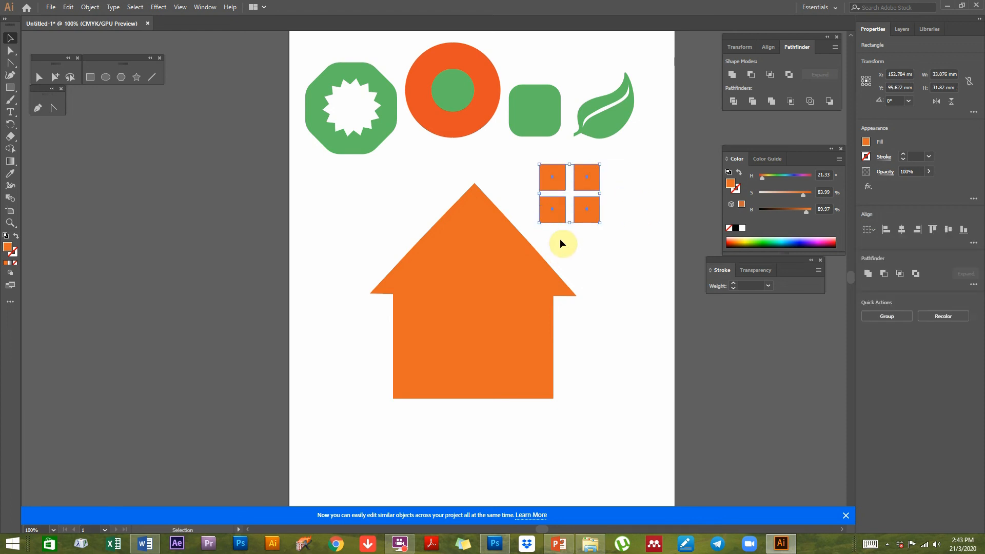
left_click(588, 267)
left_click_drag(611, 176, 564, 236)
key("ctrl+g")
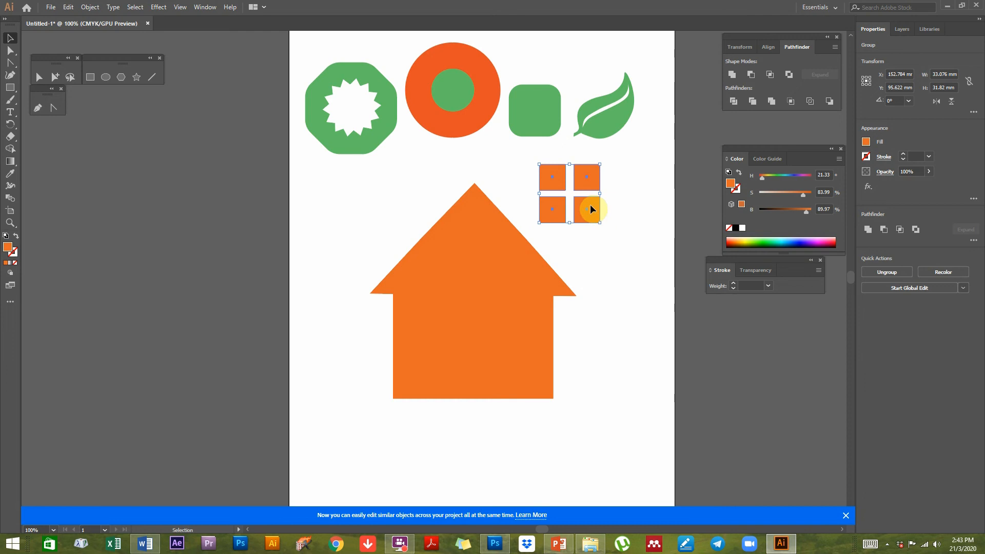
Step: Lower the window group's fill saturation to 28% and place it on the left part of the house's wall
left_click_drag(803, 194, 774, 193)
left_click(633, 213)
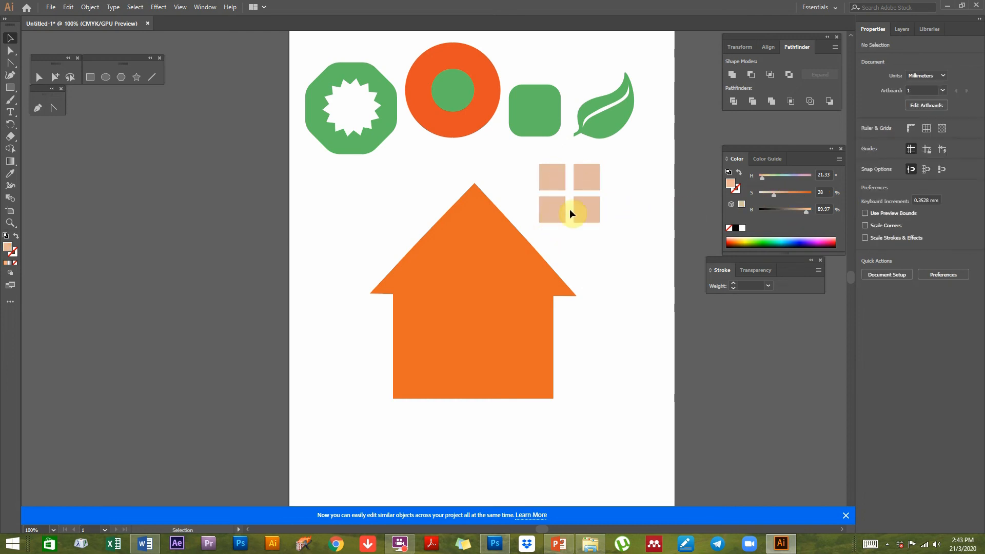
left_click_drag(577, 206, 449, 334)
left_click(341, 343)
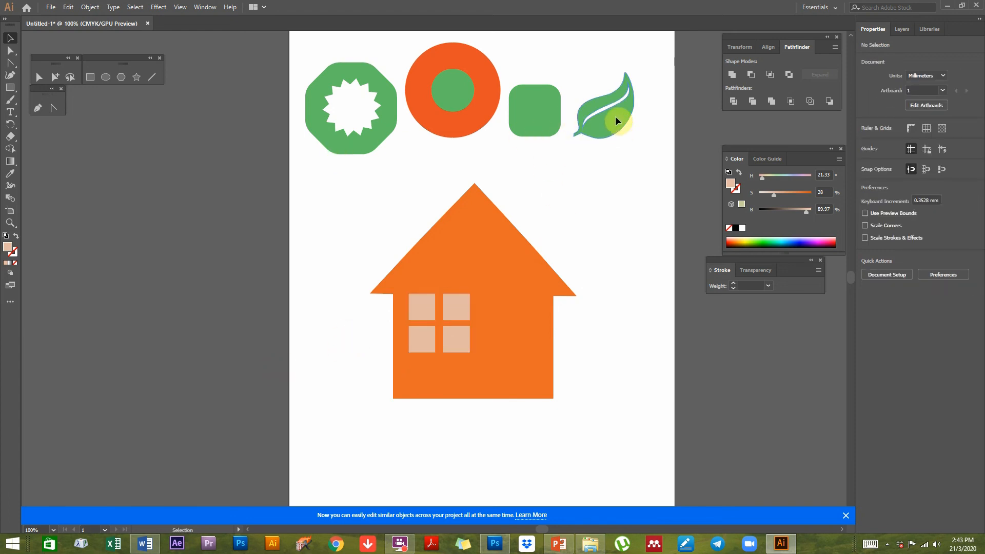
Step: Move the leaf to the left of the house, then divide the house with the window group using Pathfinder Divide
left_click_drag(615, 116, 316, 347)
left_click(417, 345)
left_click(488, 248, "shift")
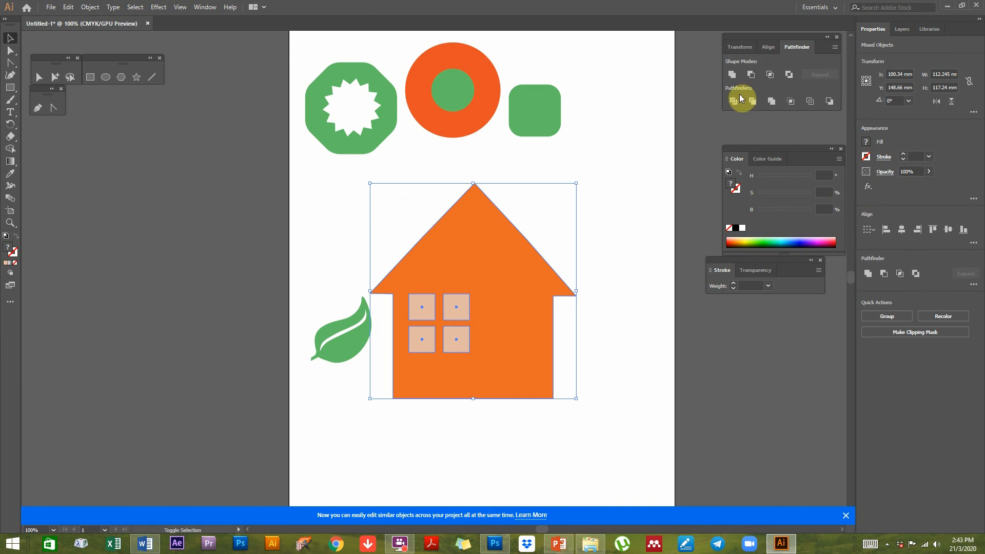
left_click(736, 101)
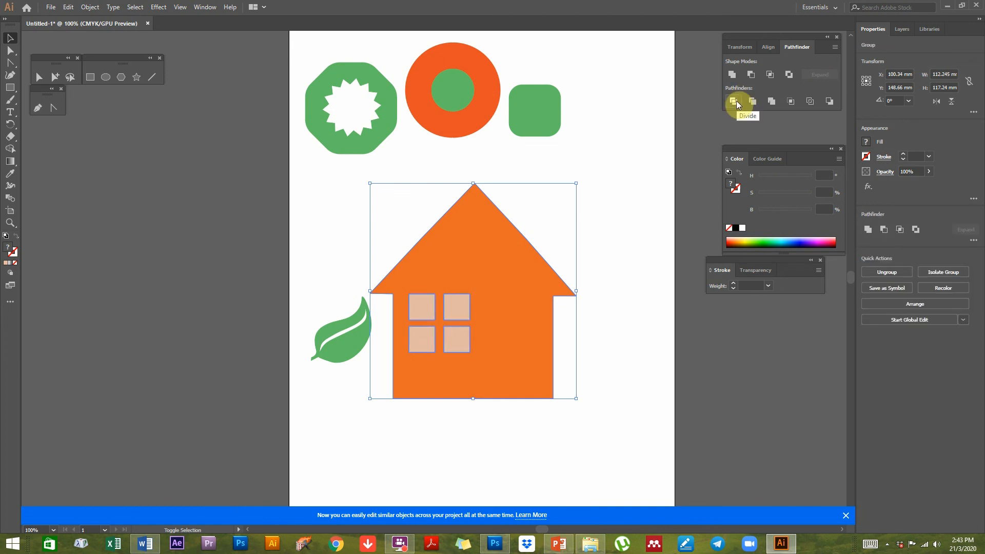
Step: Select the four window panes individually with the Direct Selection tool and delete them to leave openings in the house
left_click(10, 50)
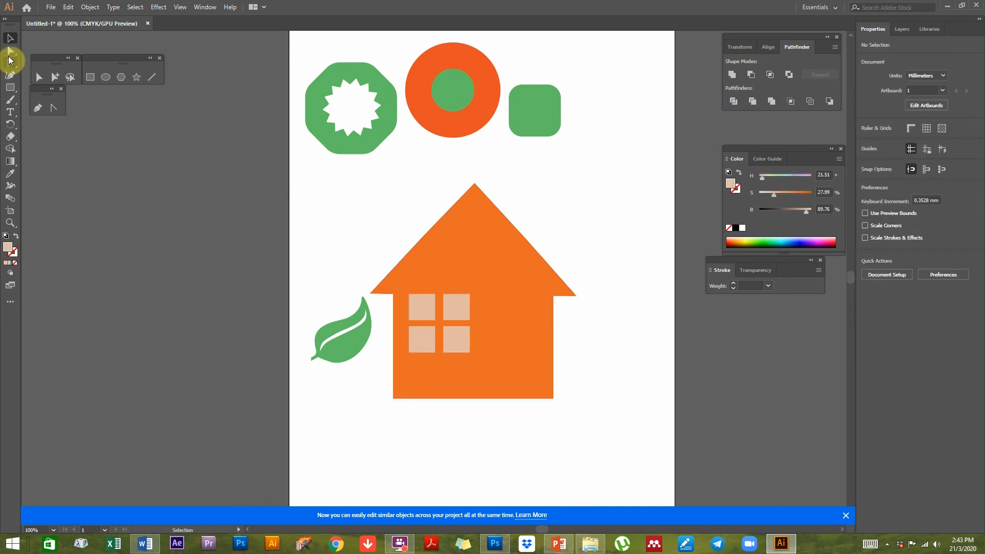
left_click(423, 313)
left_click(422, 340, "shift")
left_click(459, 304, "shift")
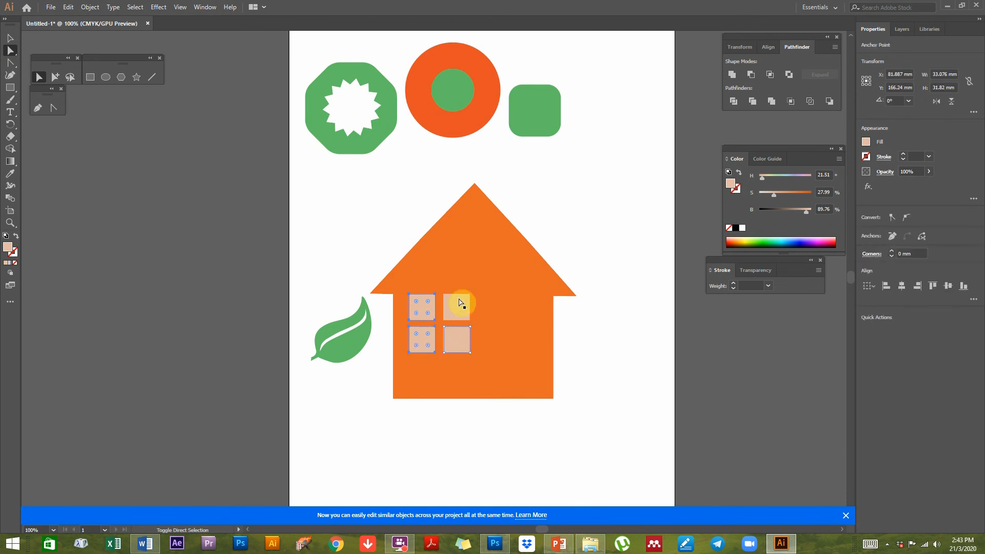
left_click(453, 349, "shift")
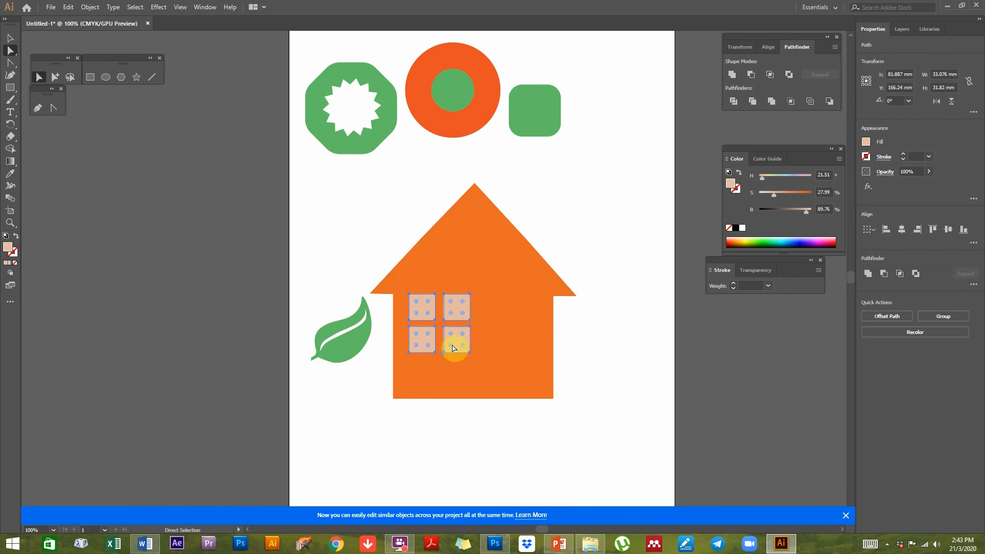
left_click_drag(453, 347, 525, 322)
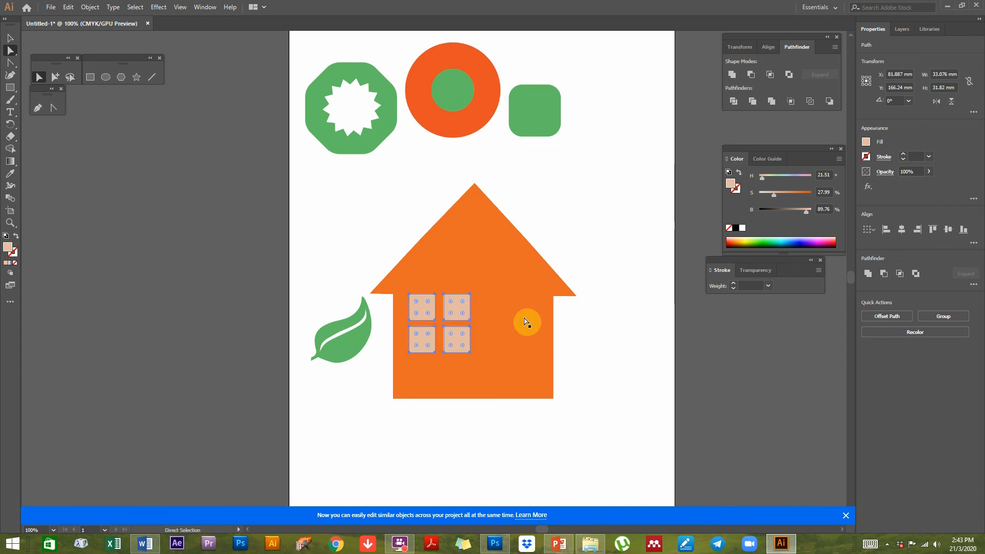
left_click(524, 322)
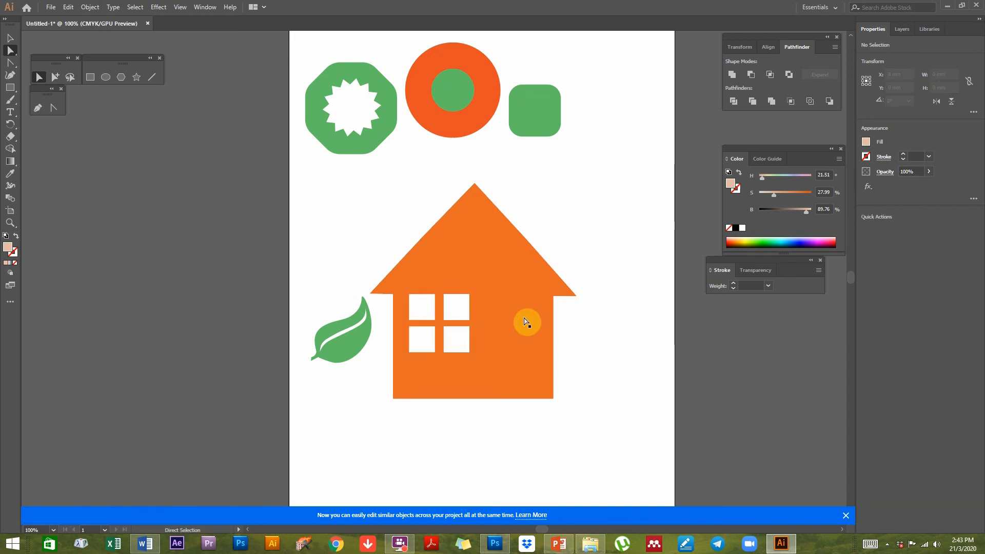
Step: Move the leaf behind the house so that it shows through the window openings
left_click(9, 38)
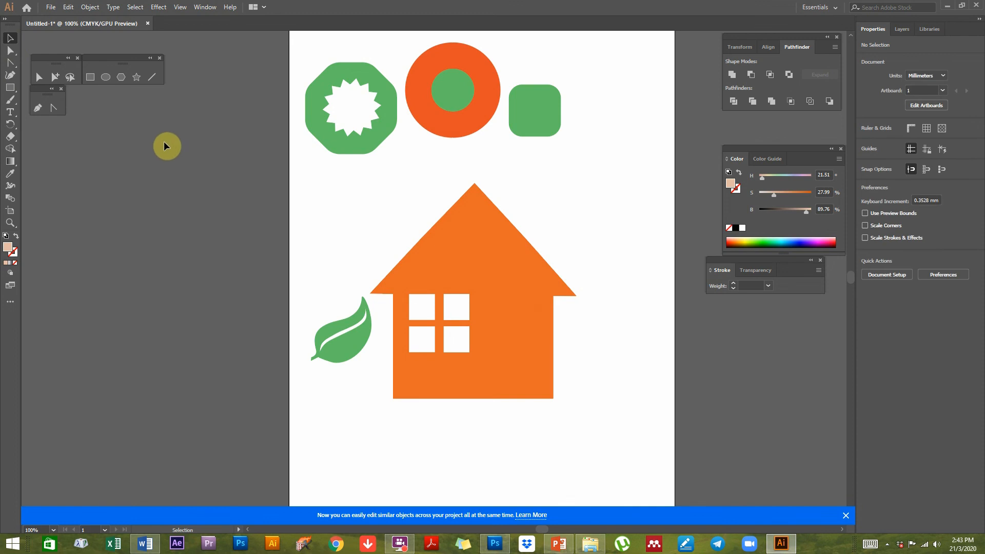
left_click_drag(348, 346, 437, 347)
left_click(590, 361)
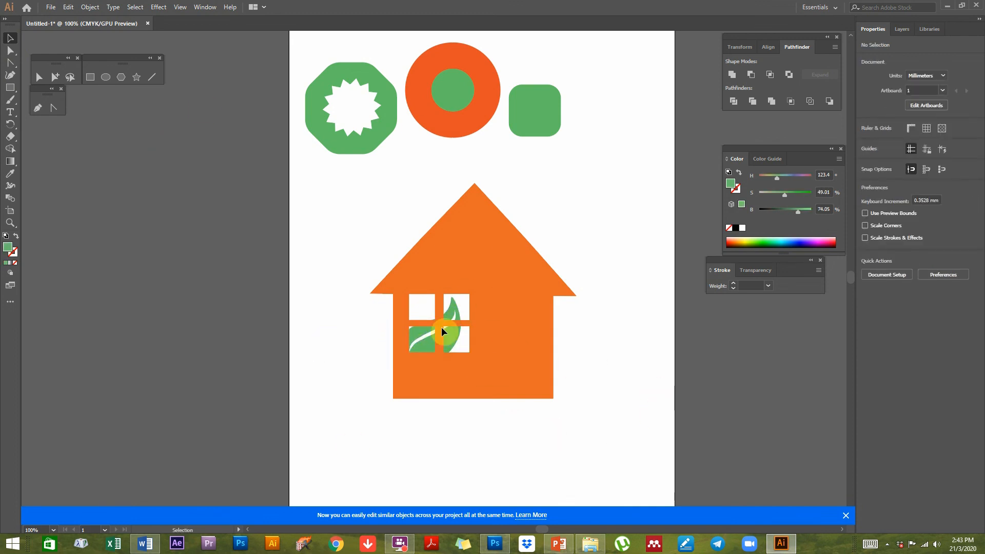
Step: Scale the house down to about half its size and move it to the right end of the row of shapes
left_click(501, 306)
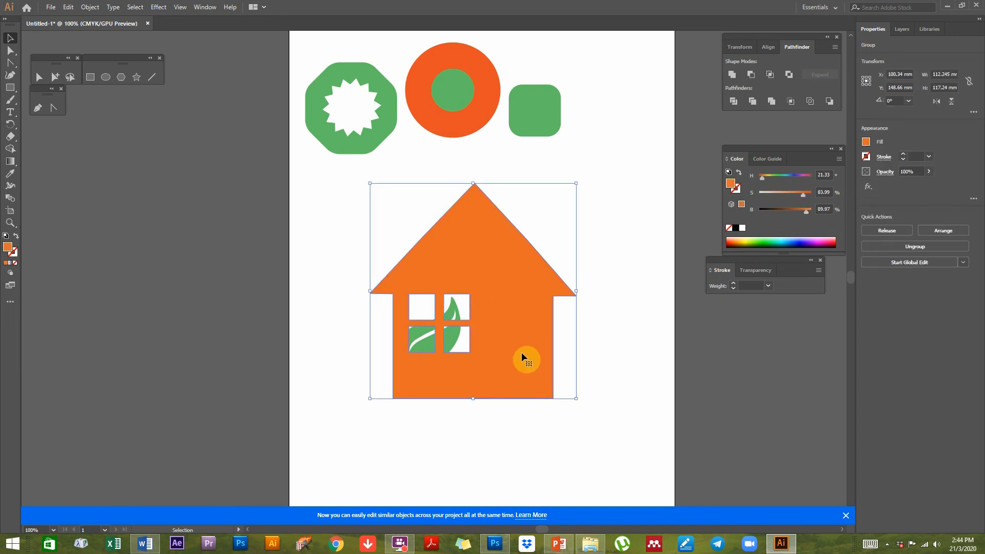
left_click_drag(575, 186, 466, 297)
left_click_drag(449, 353, 608, 92)
left_click(491, 348)
left_click(523, 282)
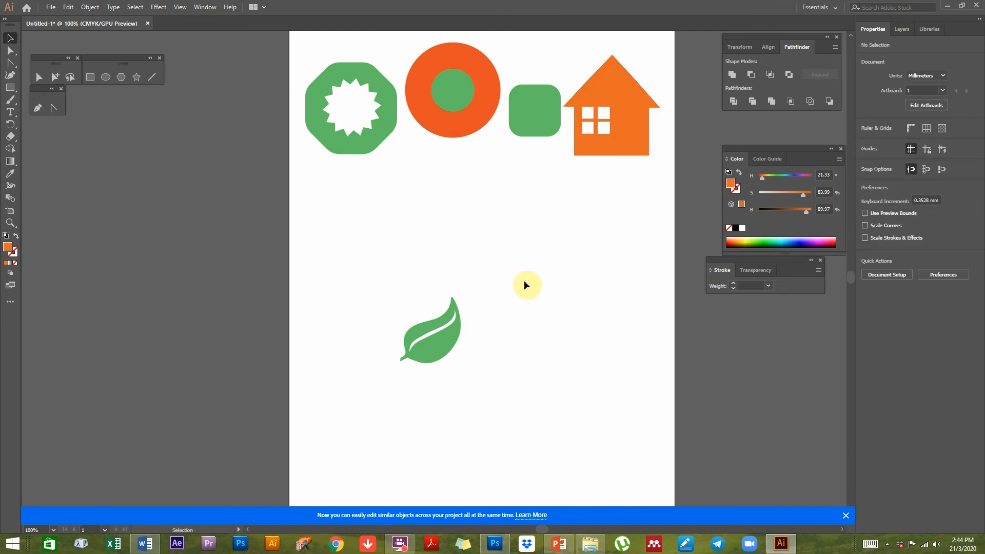
Step: Move the leaf to the left edge of the artboard and duplicate it diagonally downward, repeating the transform to make six leaves
left_click_drag(430, 350, 347, 256)
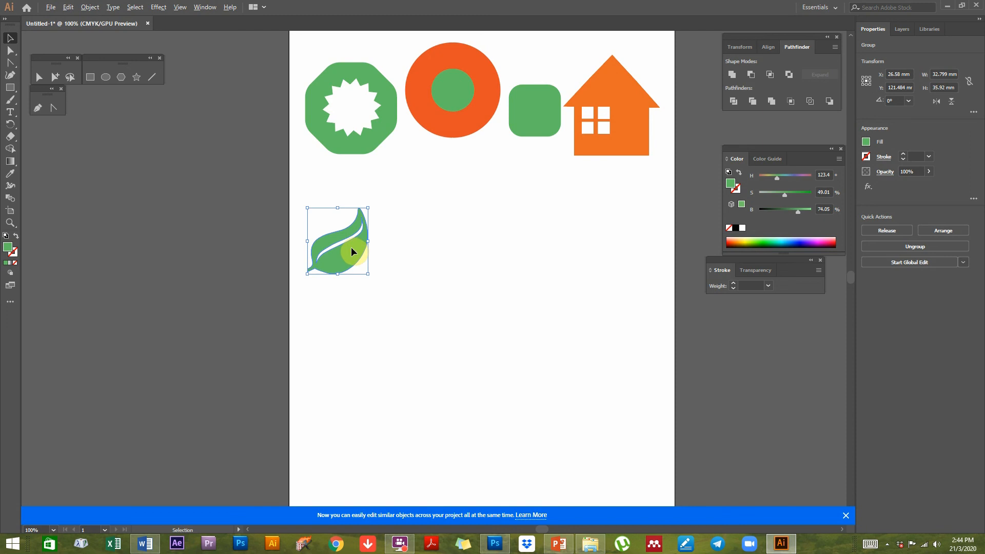
left_click_drag(352, 247, 395, 299)
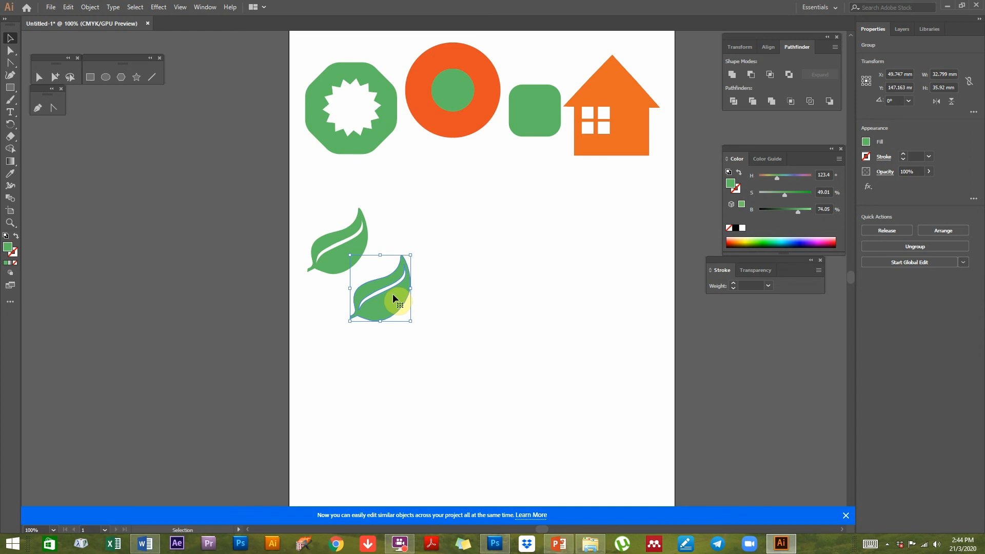
key("ctrl+d")
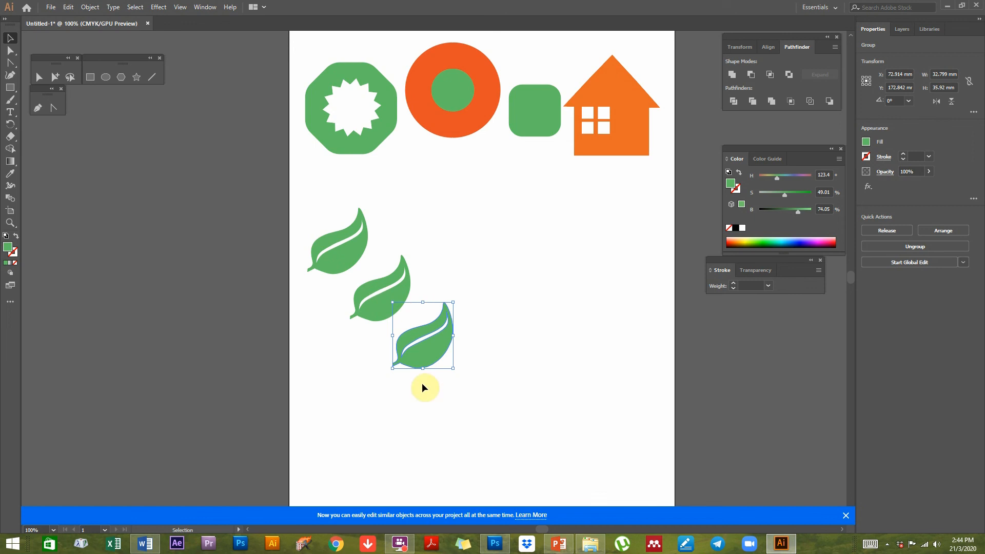
key("ctrl+d")
key("ctrl+d")
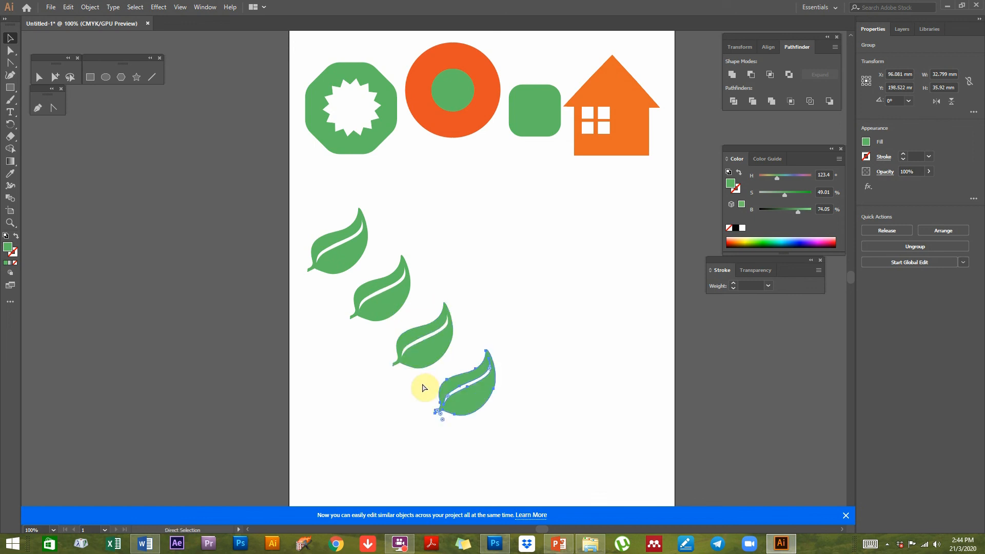
key("ctrl+d")
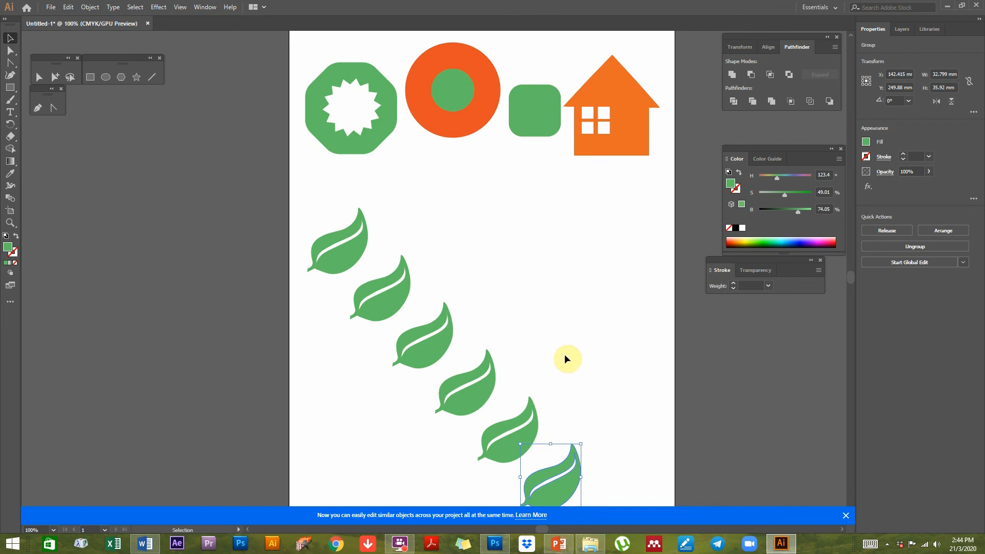
Step: Select all the leaves and delete them
left_click_drag(585, 223, 358, 465)
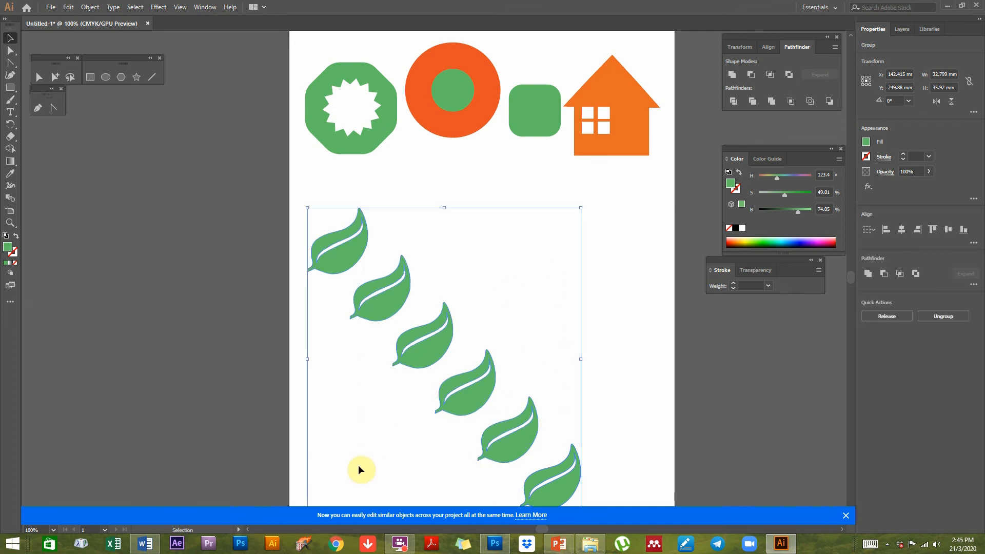
key("Delete")
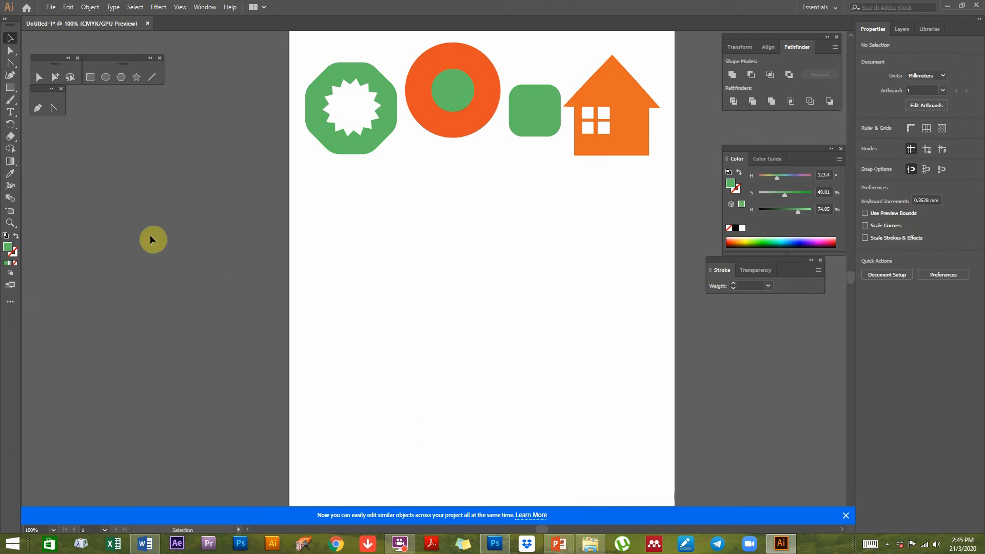
Step: Draw a green circle about 21 mm in diameter in the middle of the artboard
left_click(105, 77)
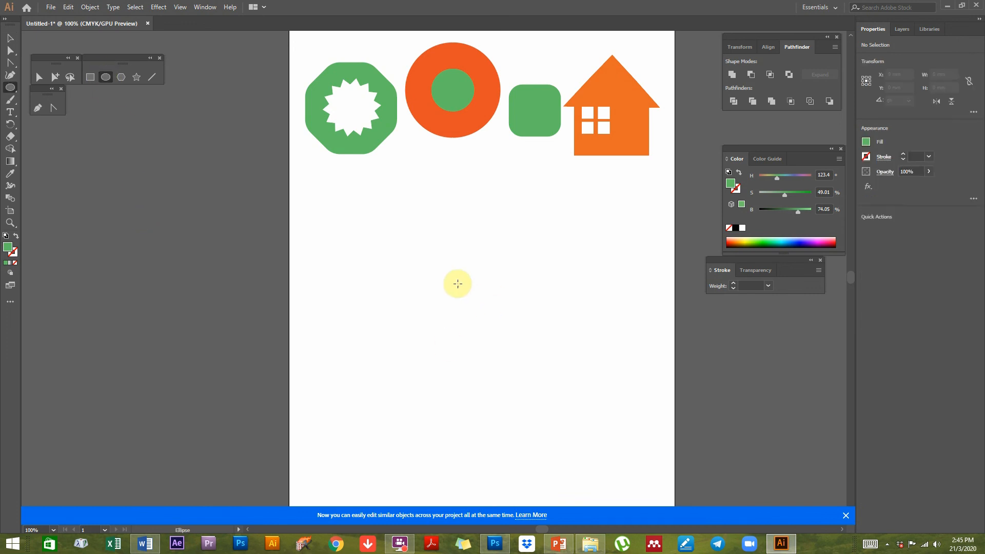
left_click_drag(453, 280, 486, 319)
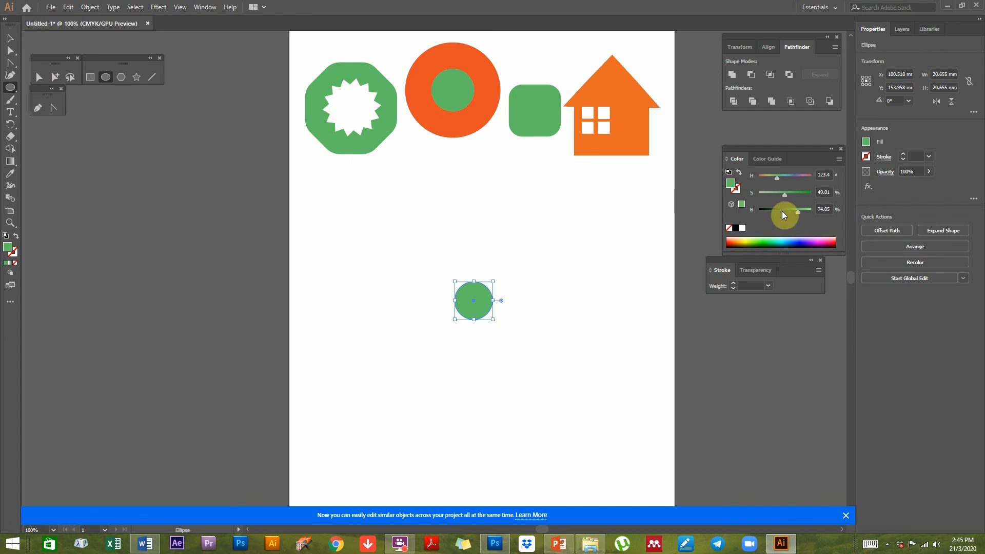
Step: Recolour the circle amber and draw a narrow orange-red ellipse about 7.5 mm wide and 34 mm tall above it
left_click(739, 243)
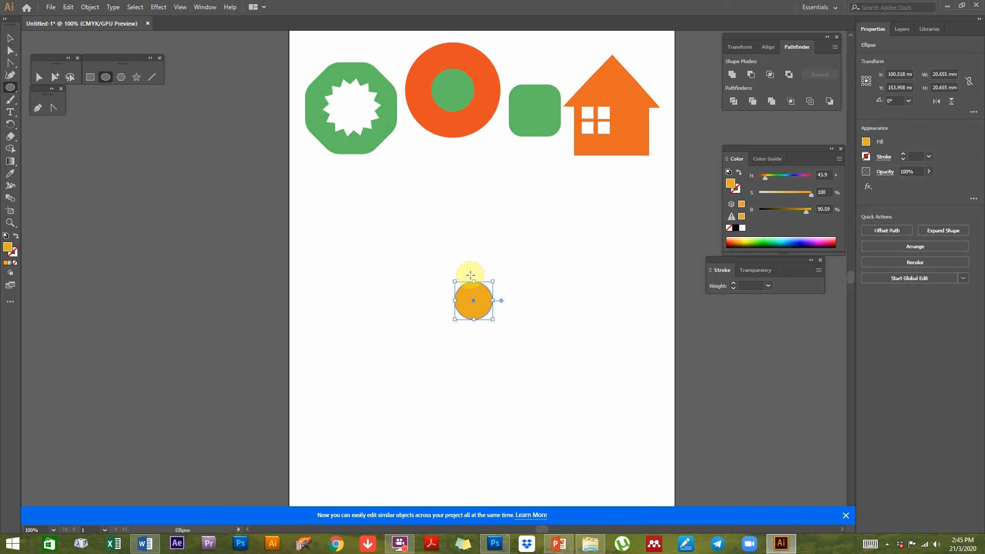
left_click_drag(470, 275, 484, 212)
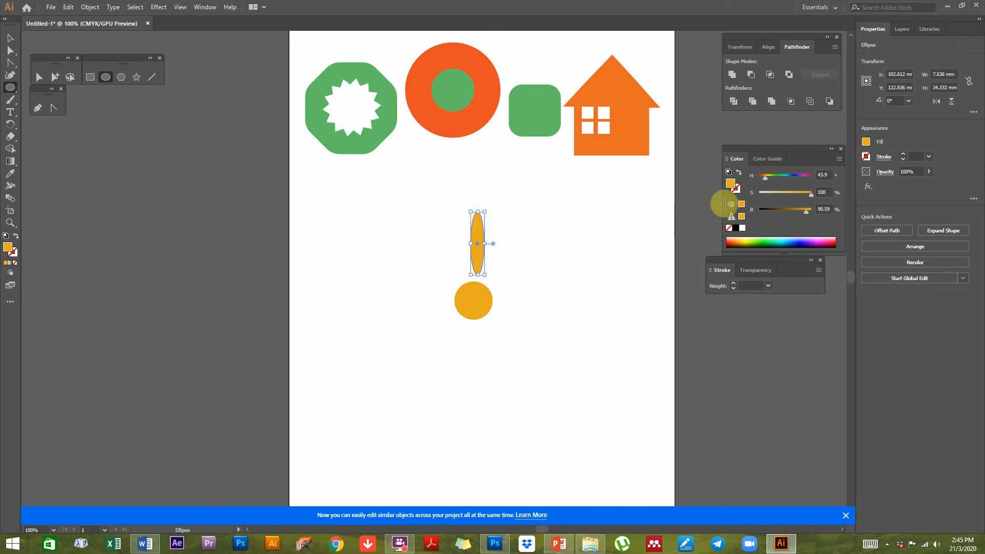
left_click(761, 177)
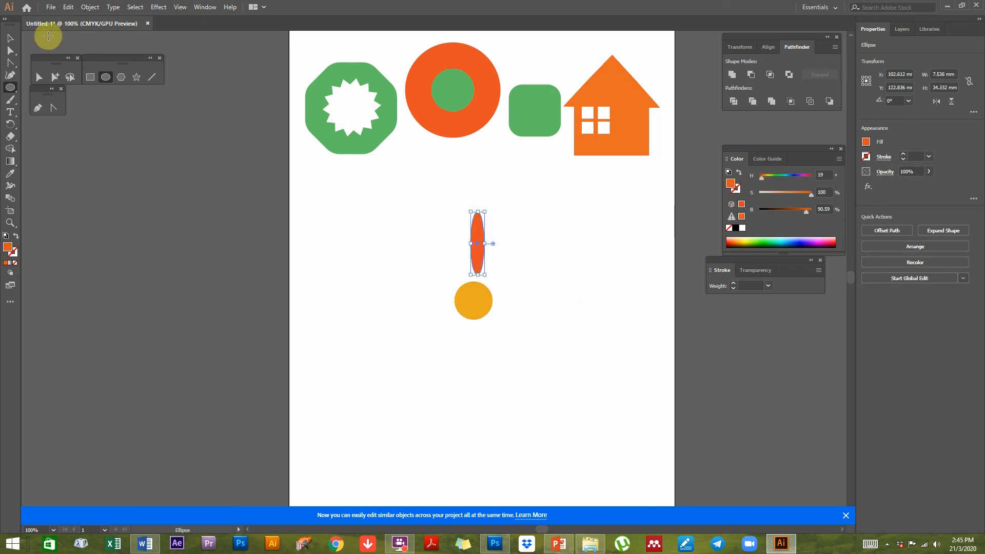
Step: Align the ellipse and the circle on their horizontal centres
left_click(11, 38)
left_click(536, 290)
left_click_drag(511, 210, 436, 362)
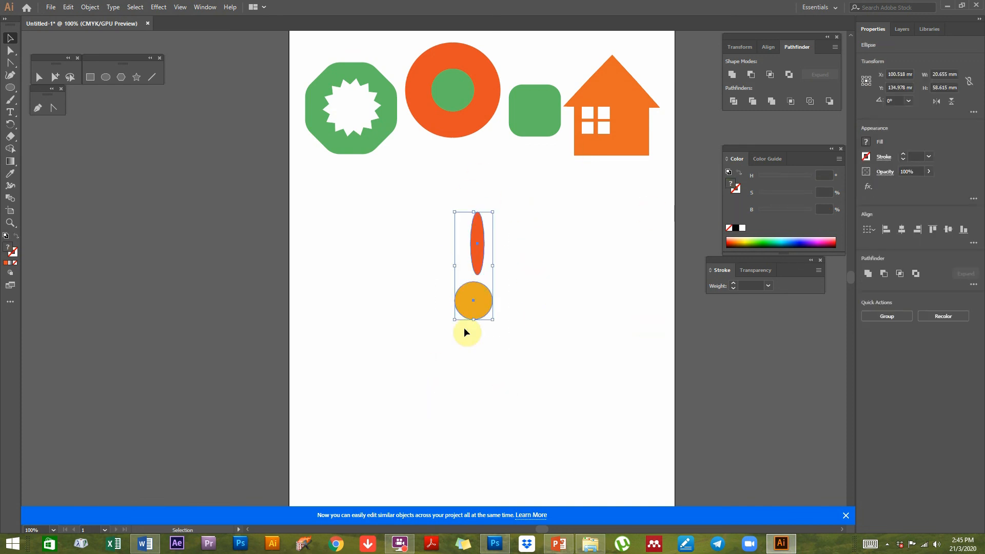
left_click(767, 48)
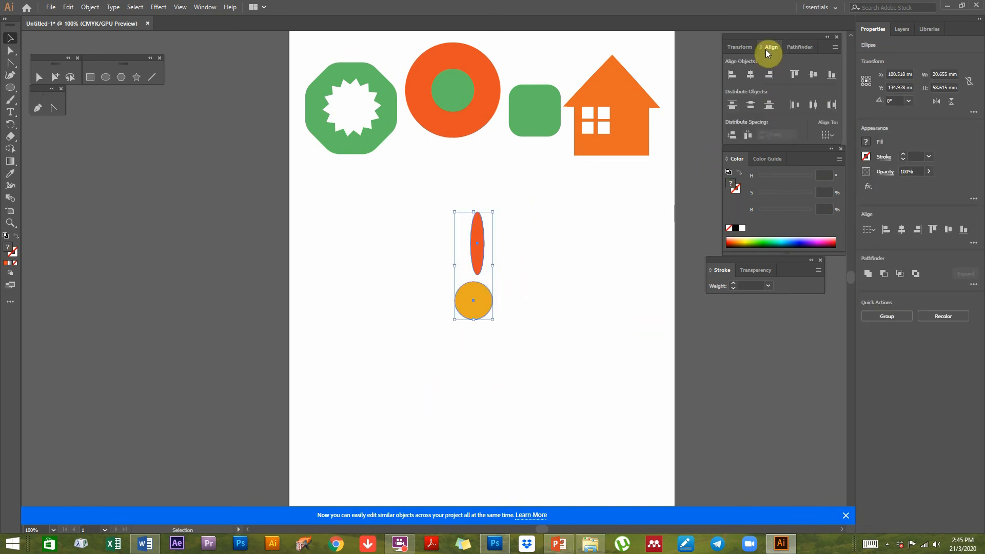
left_click(751, 76)
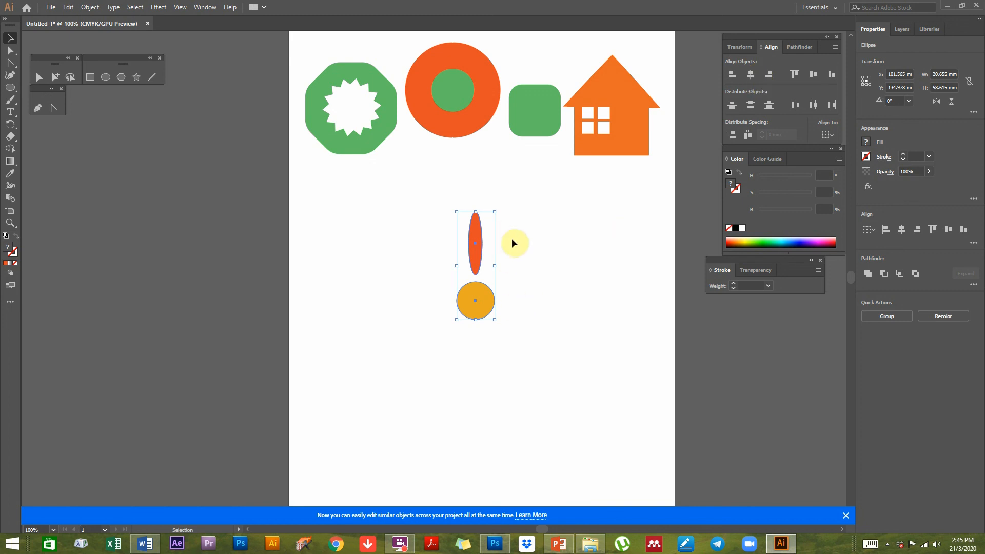
left_click(474, 172)
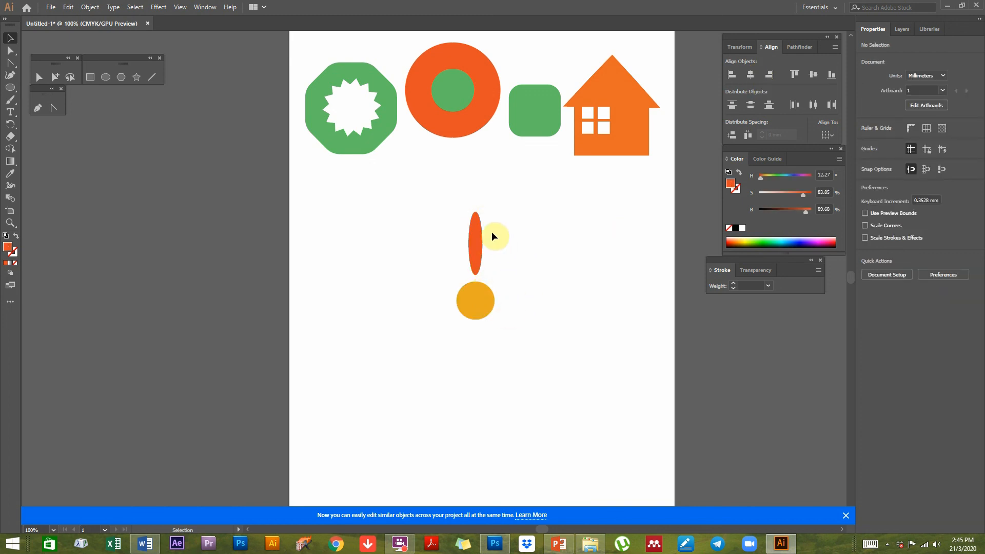
Step: Try rotating a copy of the ellipse petal clockwise about the circle's centre, and undo it
left_click(477, 239)
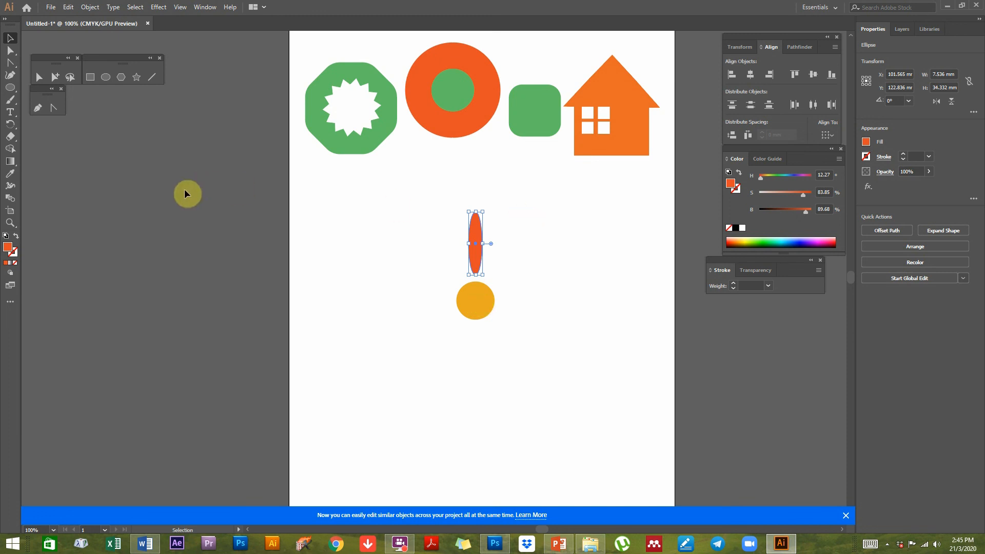
left_click(11, 124)
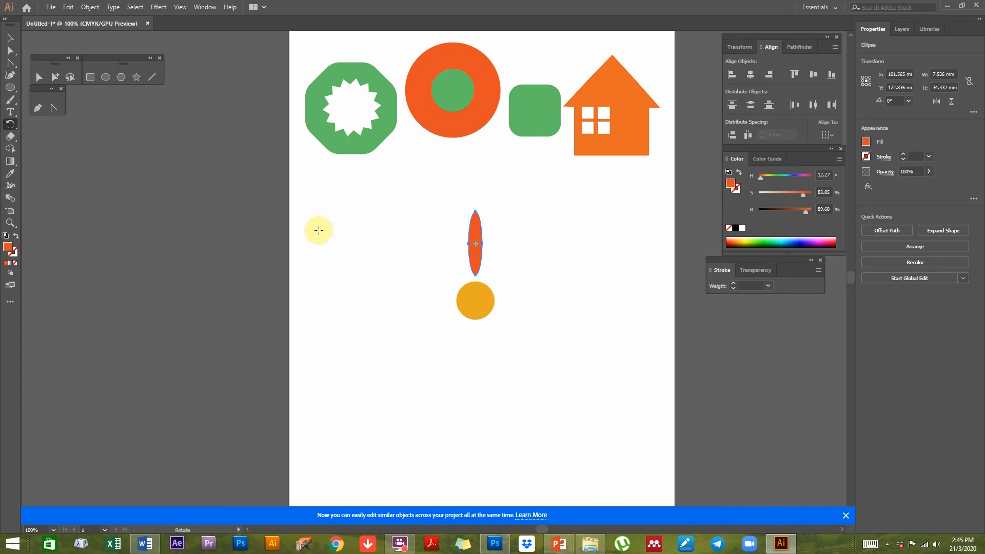
left_click(476, 245)
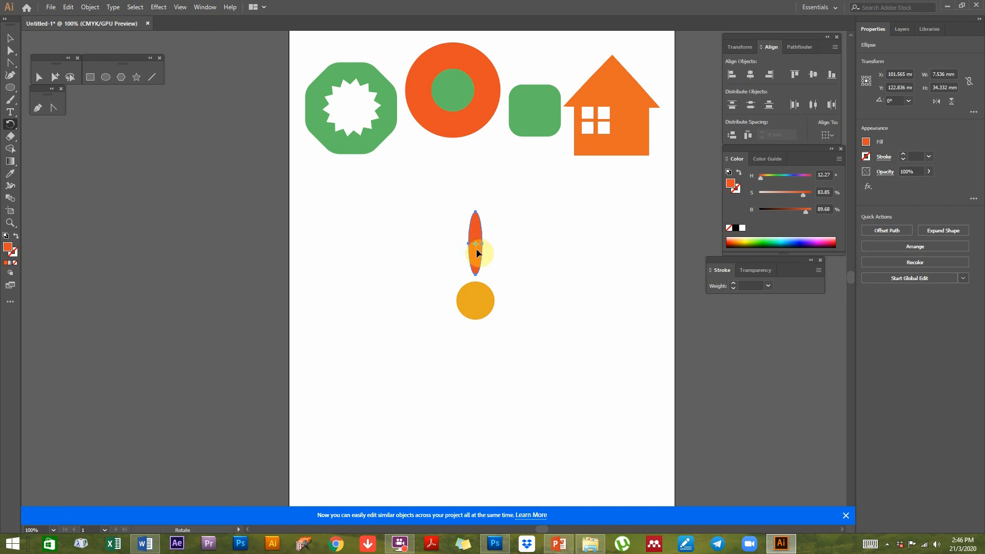
left_click_drag(474, 242, 475, 301)
left_click_drag(476, 263, 489, 272)
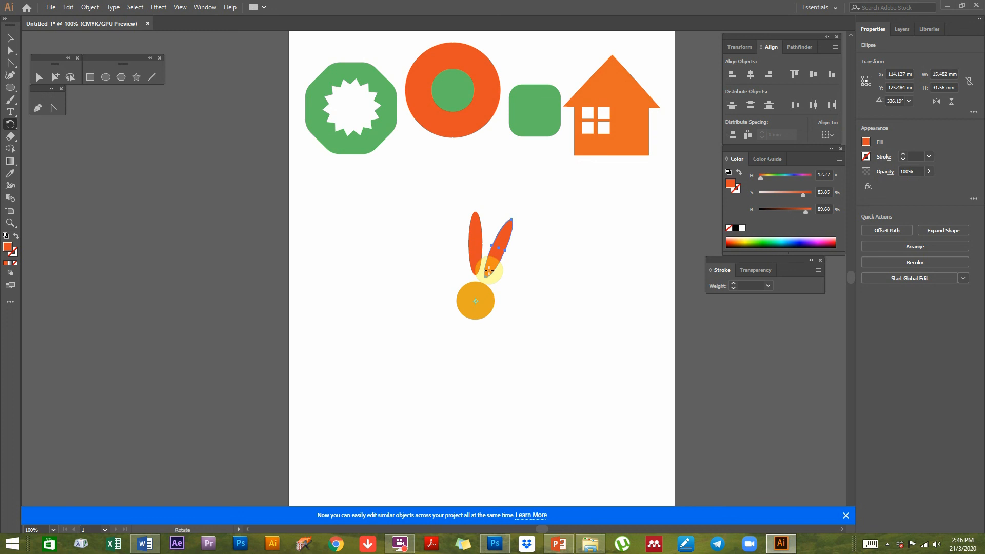
key("ctrl+z")
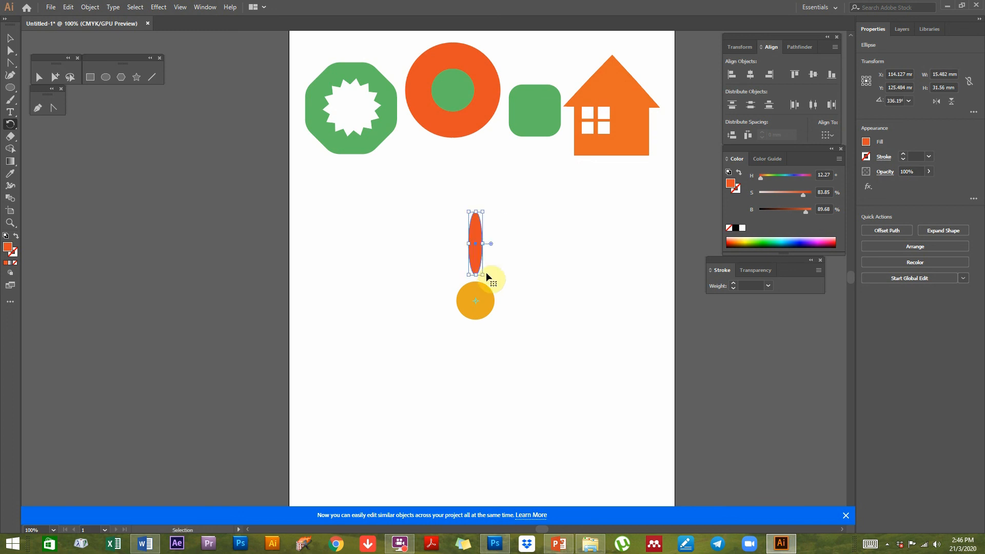
Step: Rotate a copy of the petal about 25° clockwise around the centre of the amber circle
left_click(10, 39)
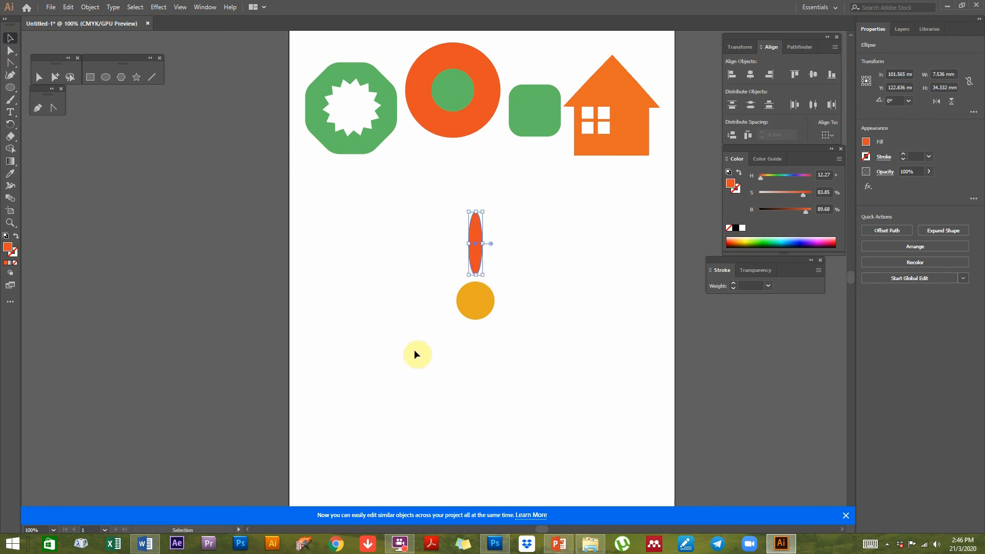
left_click(466, 234)
left_click(476, 240)
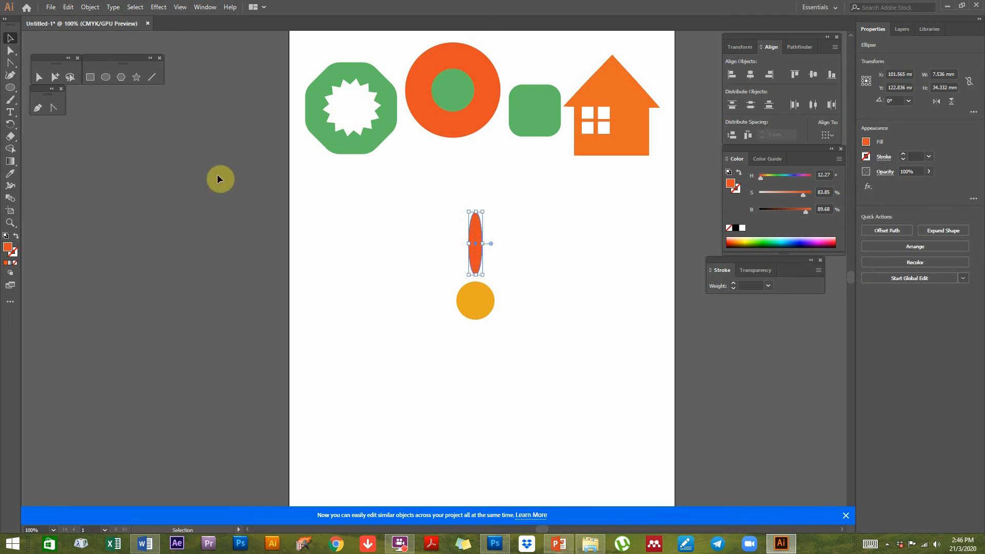
left_click(10, 123)
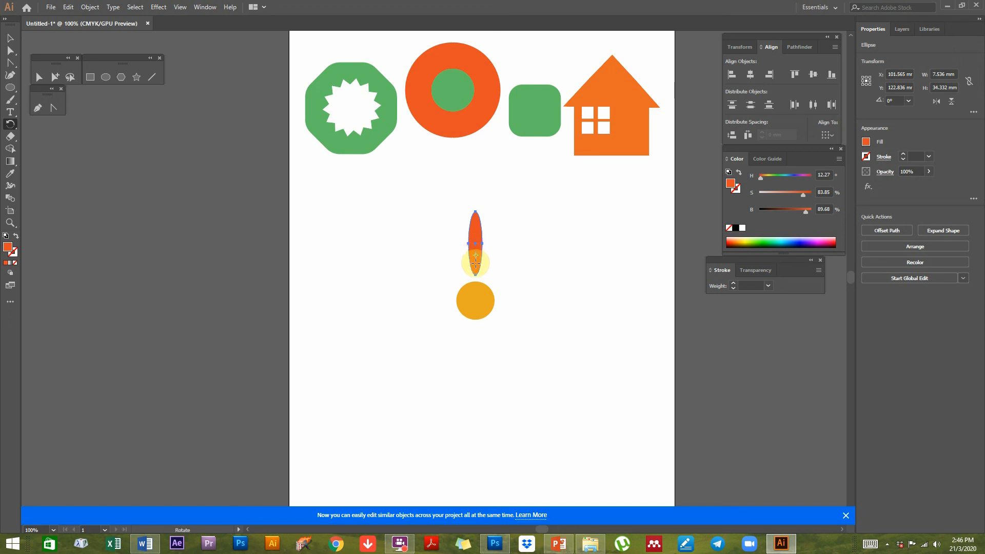
left_click(475, 296)
left_click_drag(475, 257, 491, 259)
left_click_drag(496, 259, 496, 255)
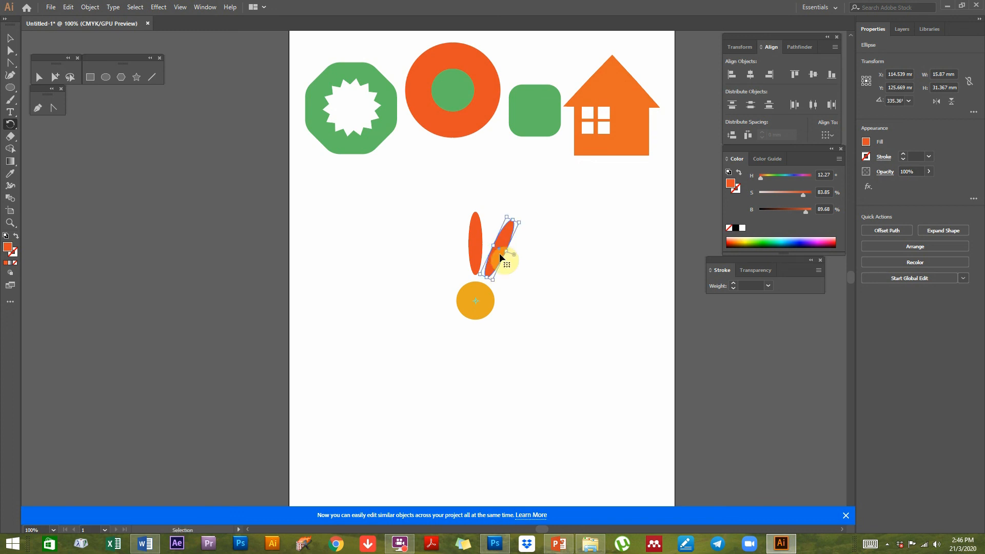
Step: Repeat the rotated copy until fourteen petals ring the amber circle
key("ctrl+d")
key("ctrl+d")
key("ctrl+d")
key("ctrl+d")
key("ctrl+d")
key("ctrl+d")
key("ctrl+d")
key("ctrl+d")
key("ctrl+d")
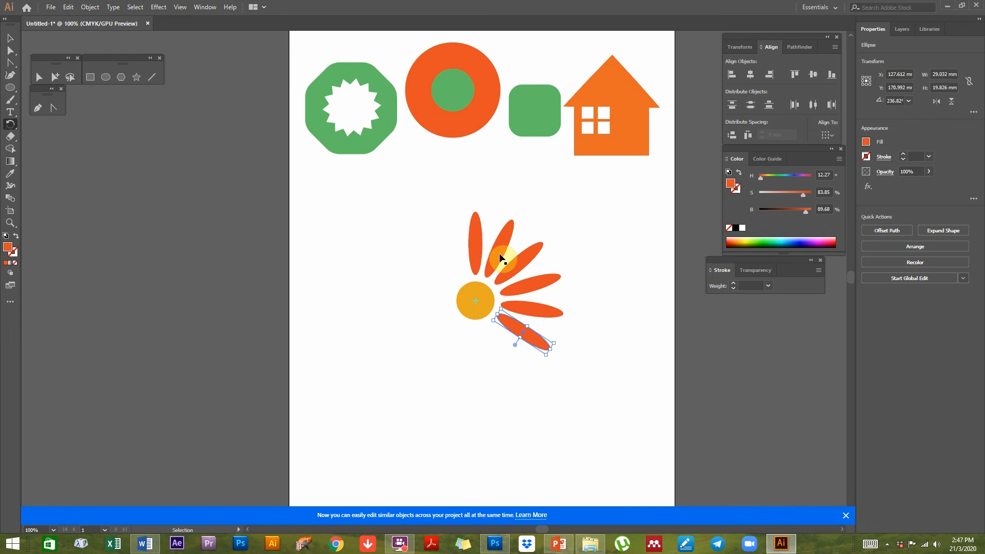
key("ctrl+d")
key("ctrl+d")
key("ctrl+d")
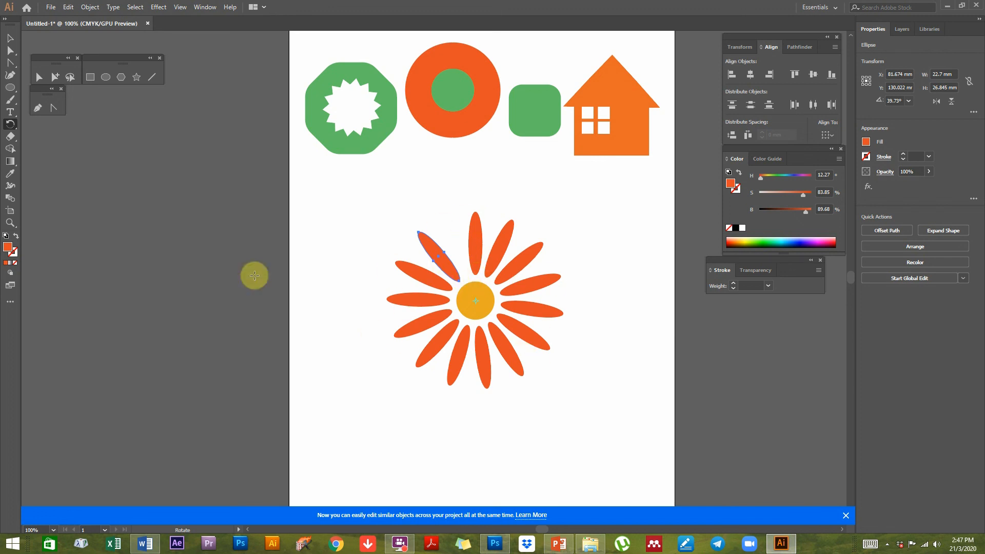
Step: Scale the whole flower down to a little under half its size and move it below the green octagon
left_click(10, 38)
left_click_drag(593, 218, 409, 382)
left_click_drag(568, 389, 467, 292)
left_click(519, 425)
left_click_drag(513, 190, 343, 327)
left_click_drag(420, 249, 367, 220)
left_click(425, 272)
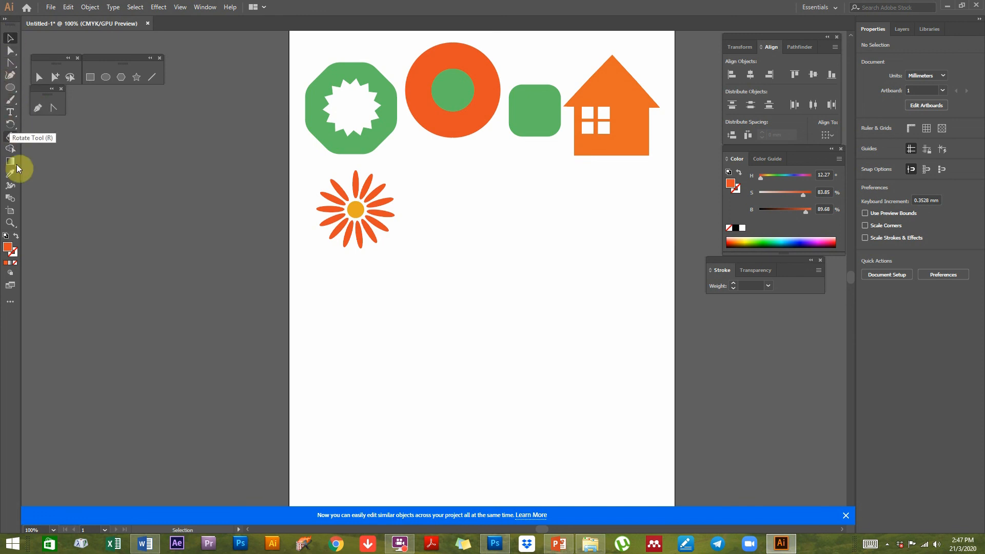
Step: Add a point text object reading "FLOWER" in the middle of the artboard, replacing the placeholder text
left_click(11, 114)
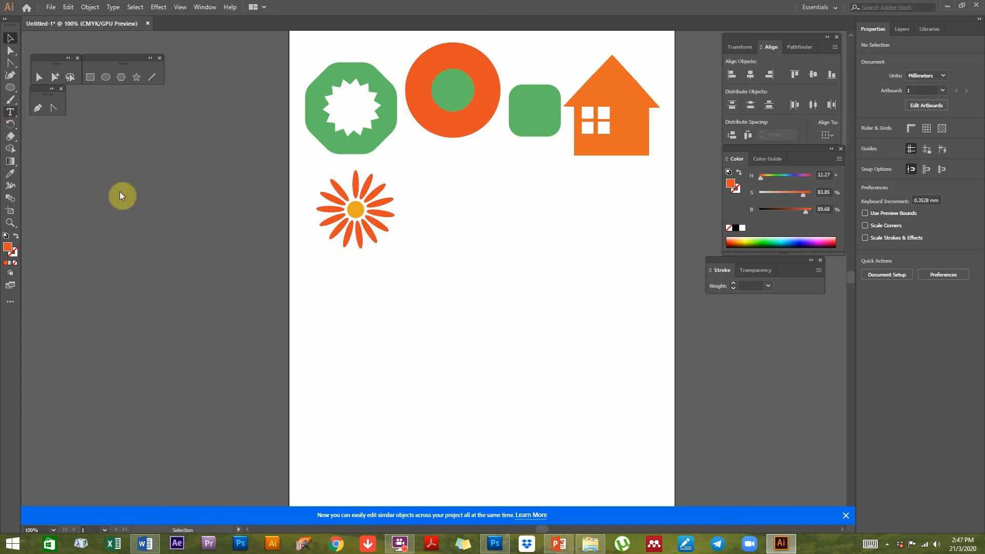
left_click(385, 322)
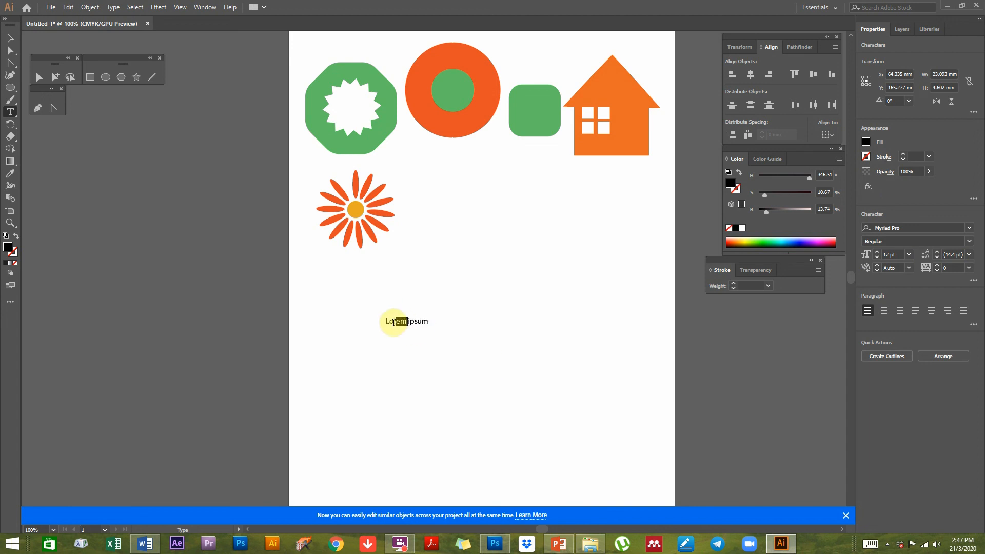
left_click_drag(394, 321, 408, 321)
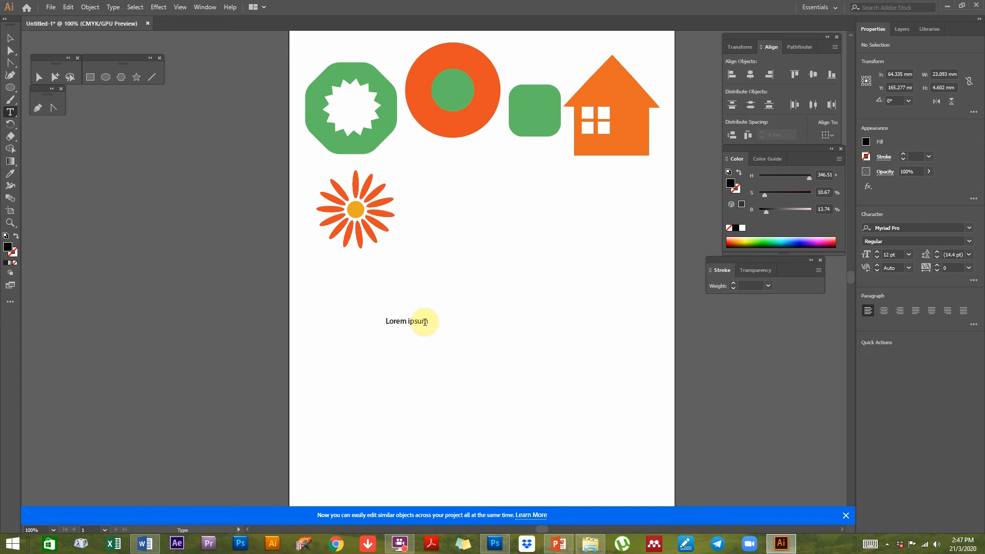
key("ctrl+a")
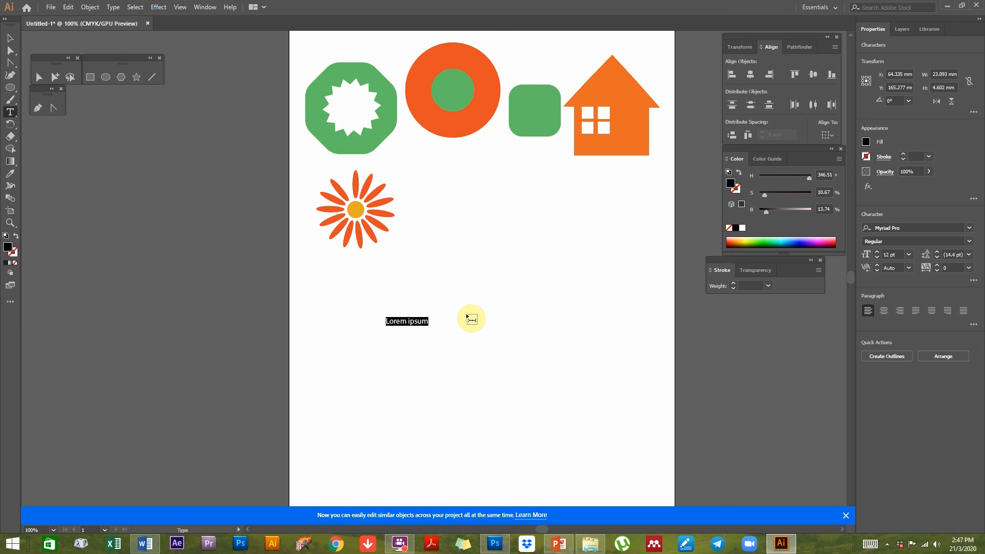
type("FLOWER")
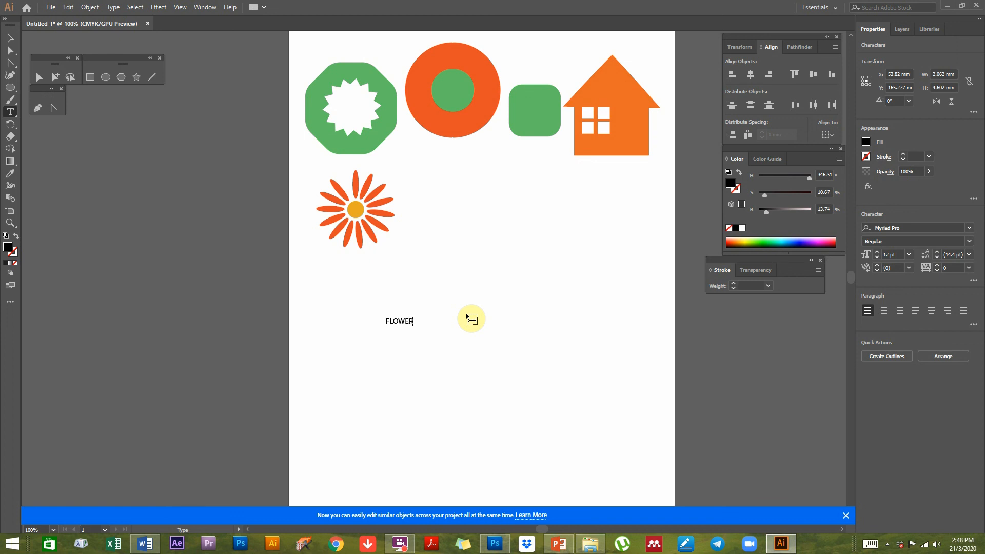
Step: Scale the FLOWER text up to about 112 pt and place it below the flower drawing
left_click(10, 38)
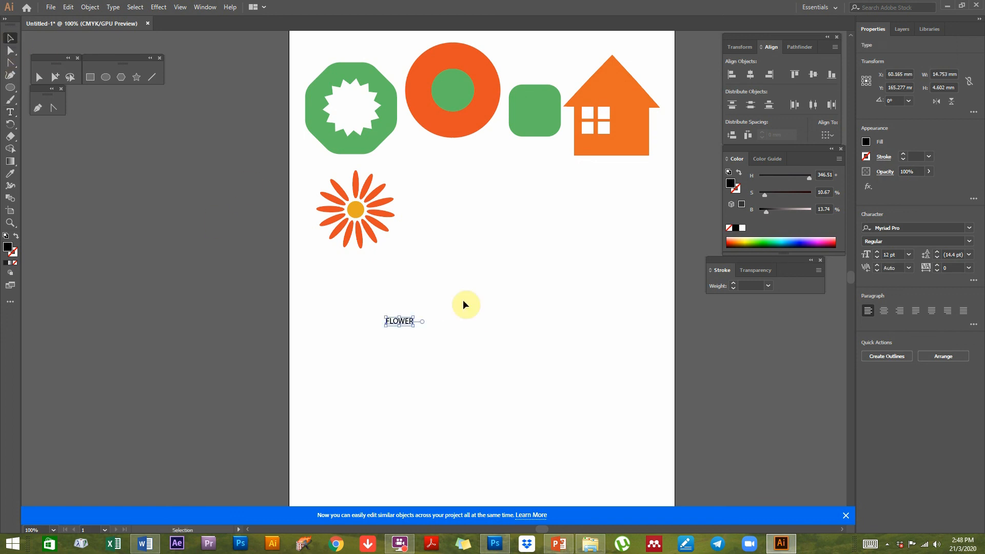
left_click_drag(413, 318, 639, 247)
left_click_drag(427, 302, 399, 327)
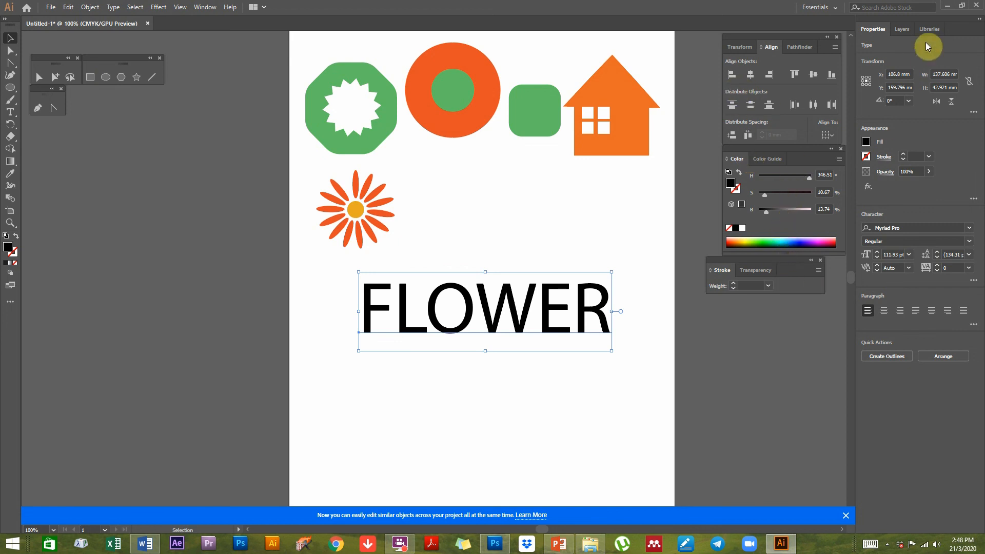
Step: Show the Character settings panel for the selected FLOWER text
left_click(184, 7)
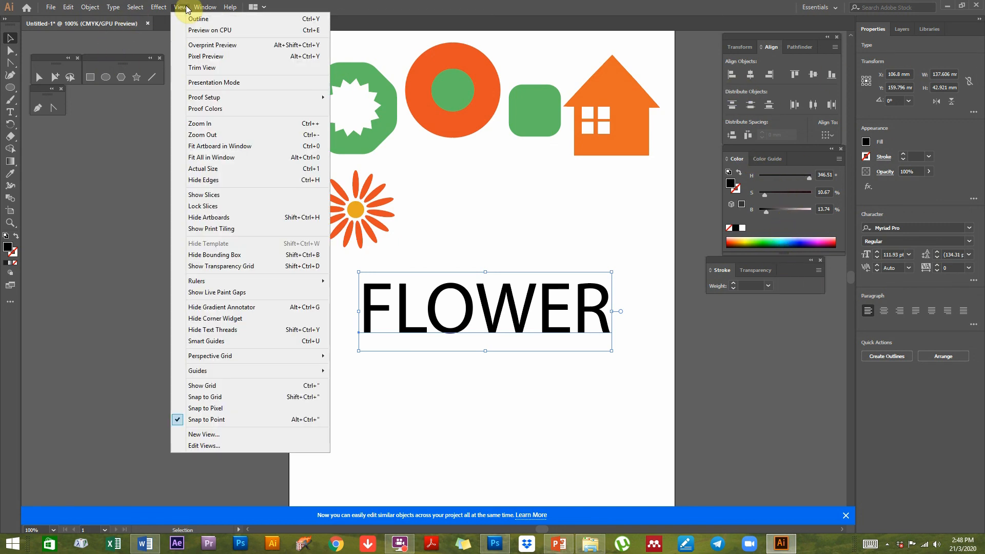
mouse_move(201, 9)
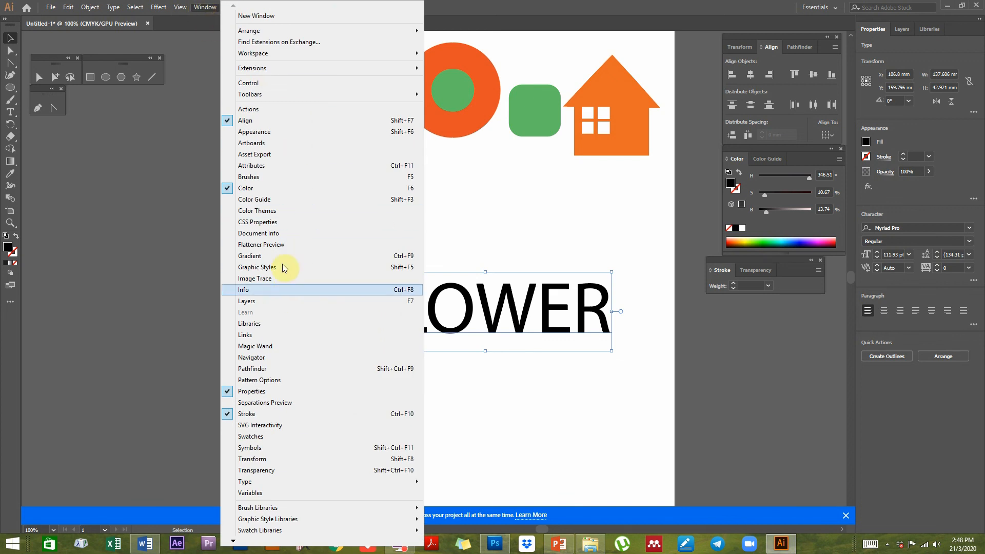
mouse_move(282, 482)
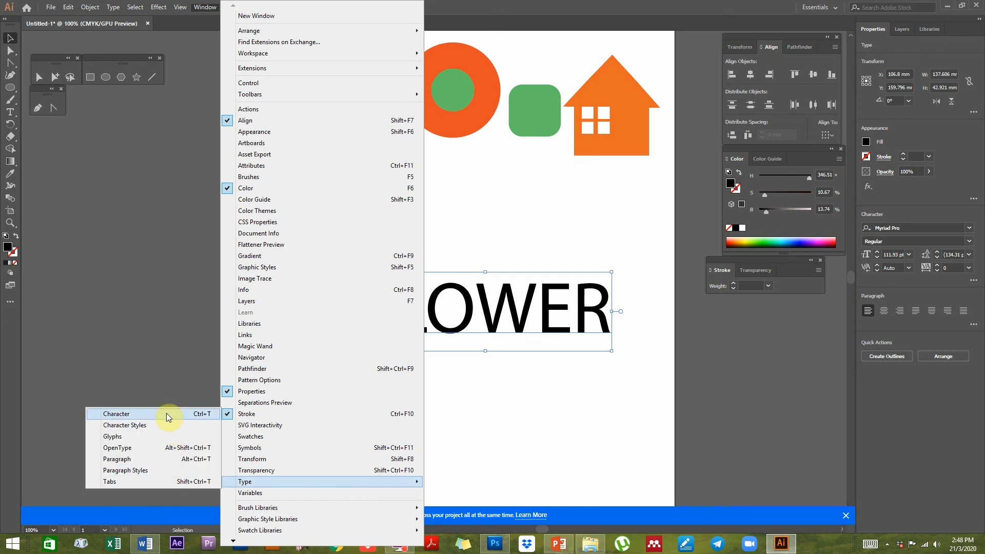
left_click(202, 9)
left_click(202, 10)
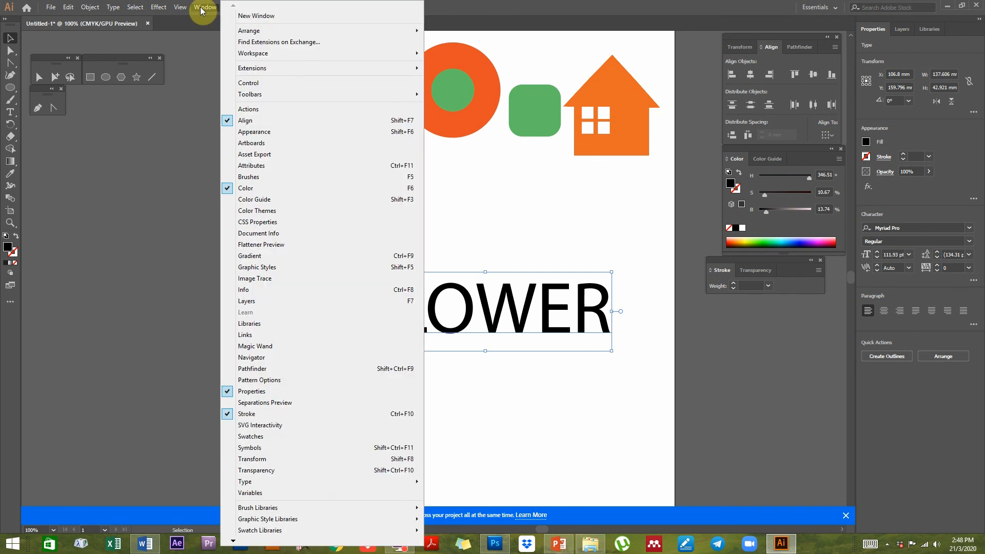
mouse_move(286, 484)
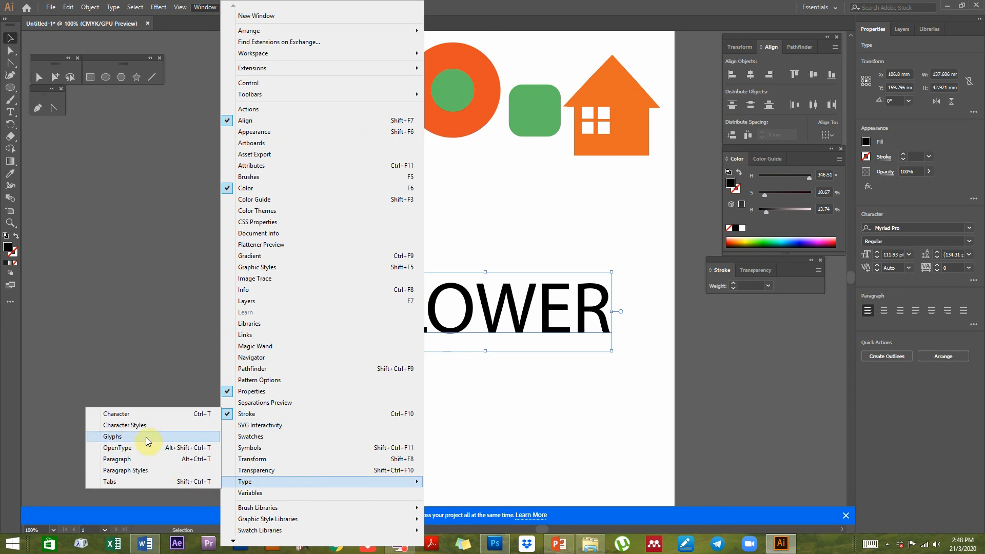
left_click(140, 416)
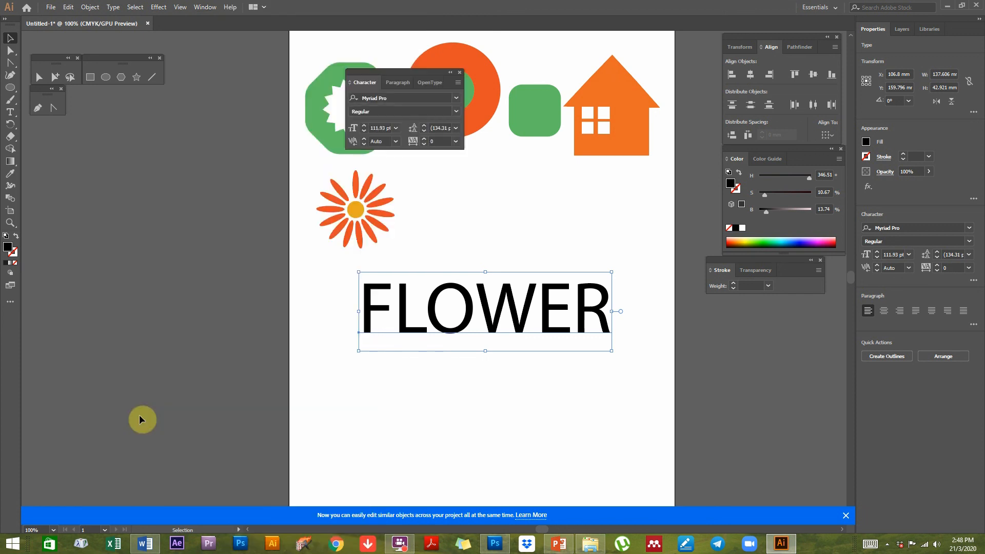
Step: Browse the font list past Myriad Pro and set the FLOWER text in Sunrise International Demo
left_click(456, 99)
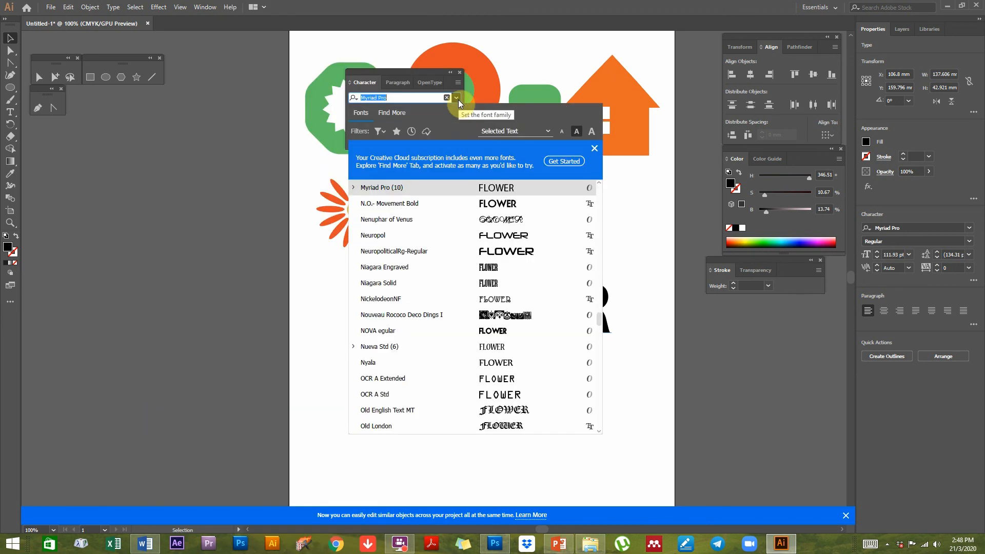
scroll(527, 369, "down", 6)
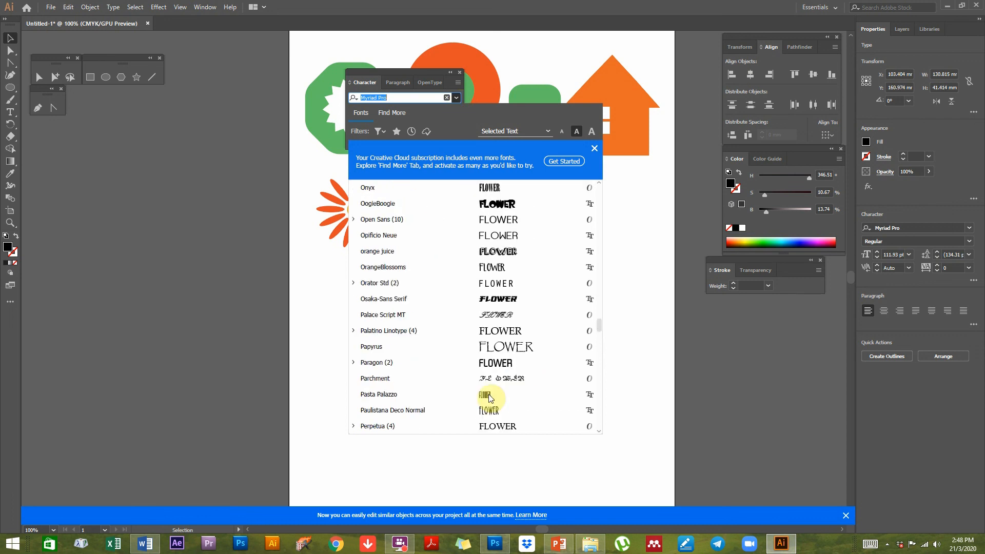
scroll(490, 398, "down", 3)
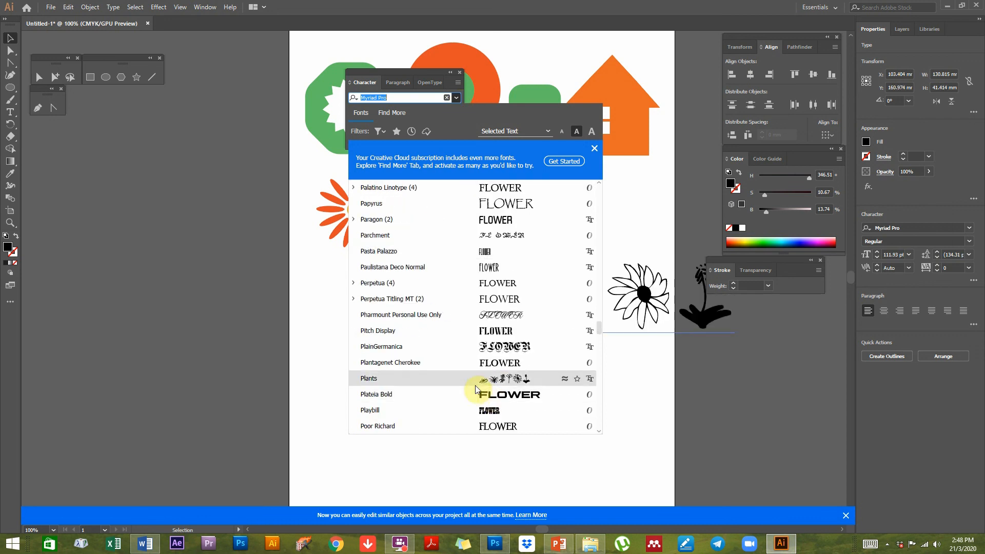
scroll(497, 328, "down", 4)
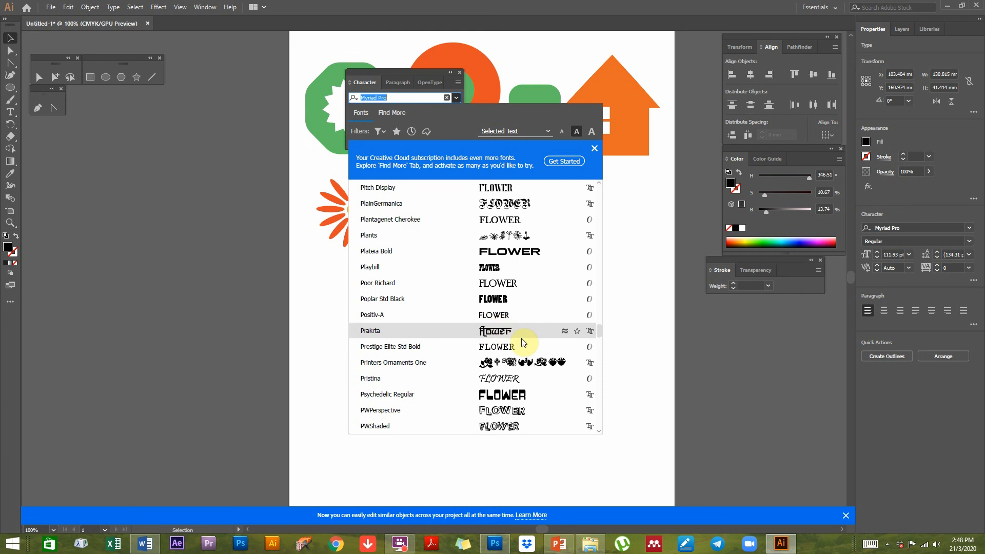
scroll(521, 338, "down", 2)
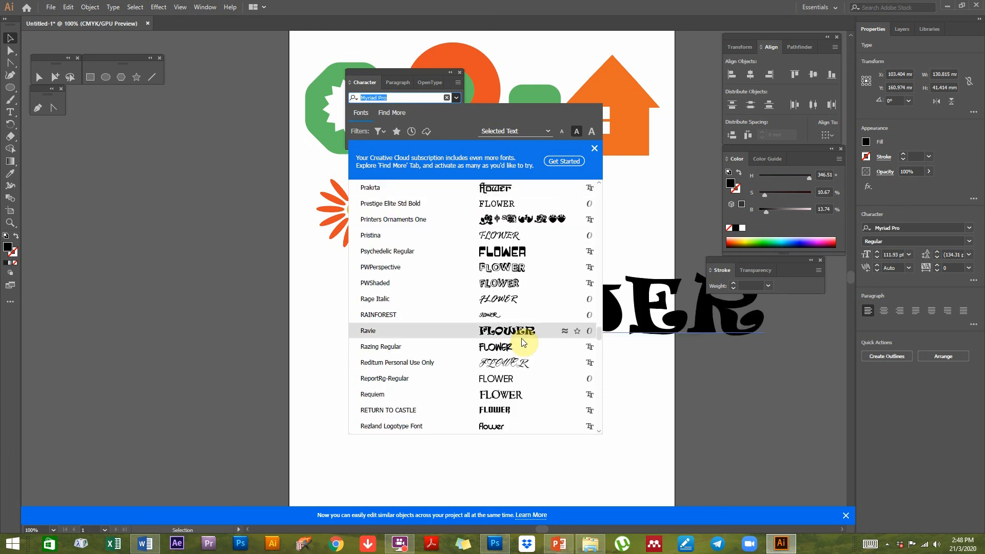
scroll(521, 339, "down", 3)
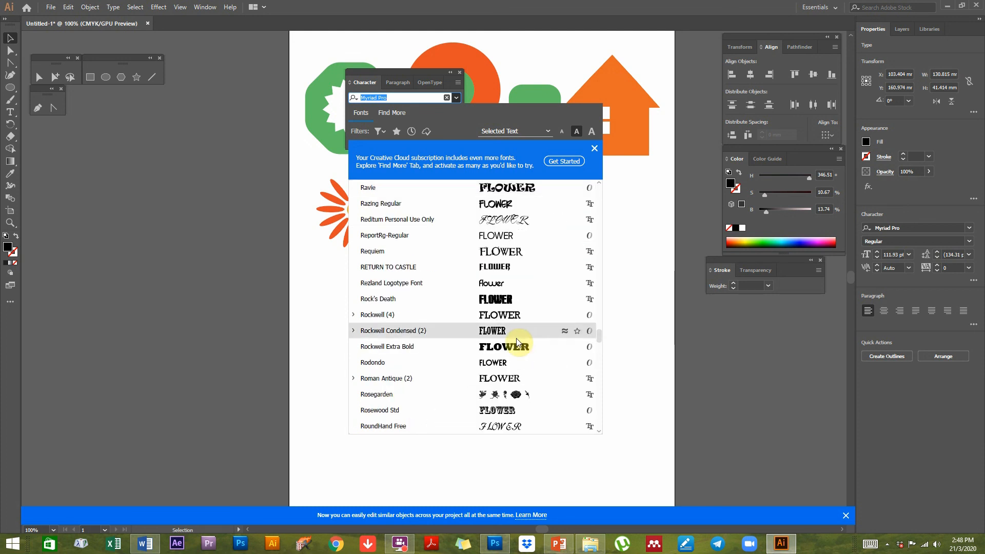
scroll(518, 338, "down", 1)
scroll(517, 341, "down", 3)
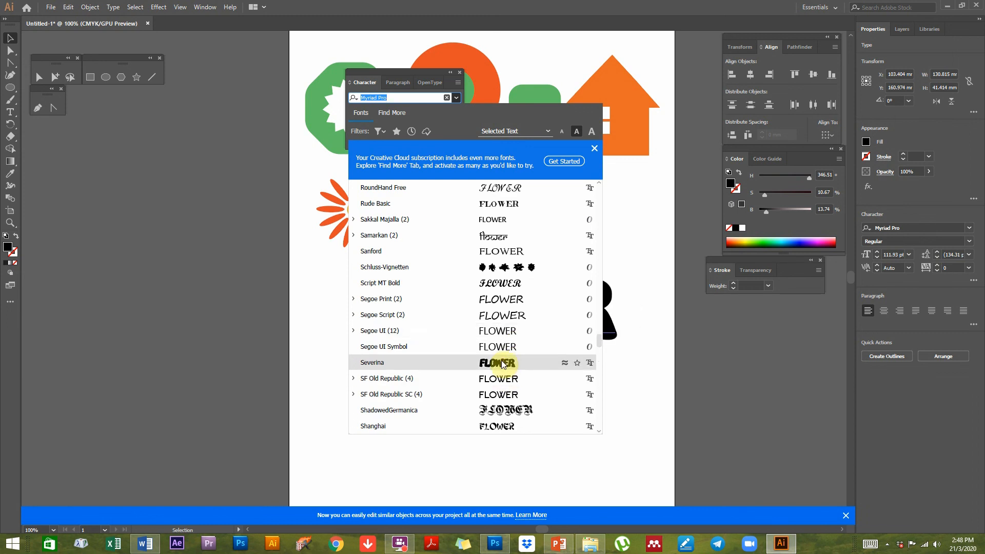
scroll(502, 364, "down", 4)
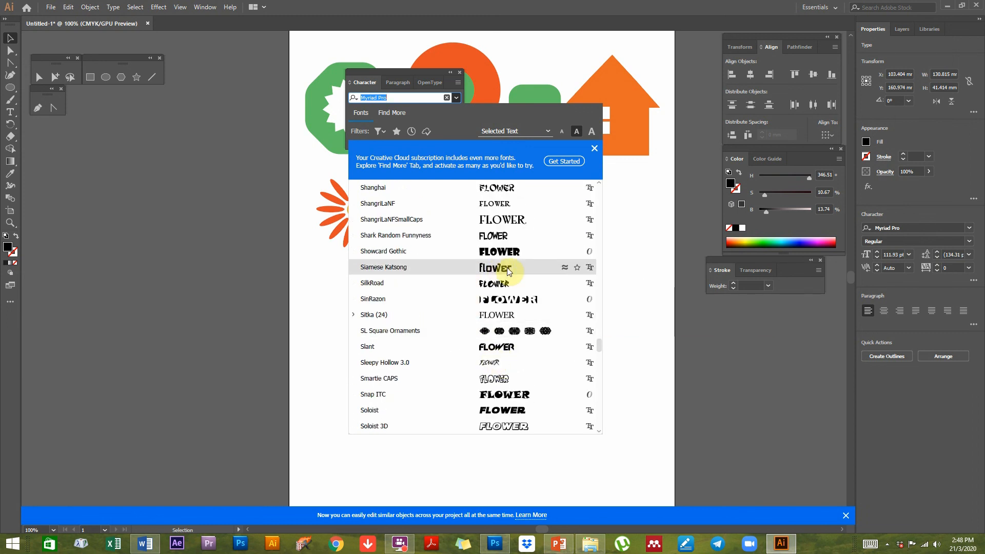
scroll(507, 268, "down", 8)
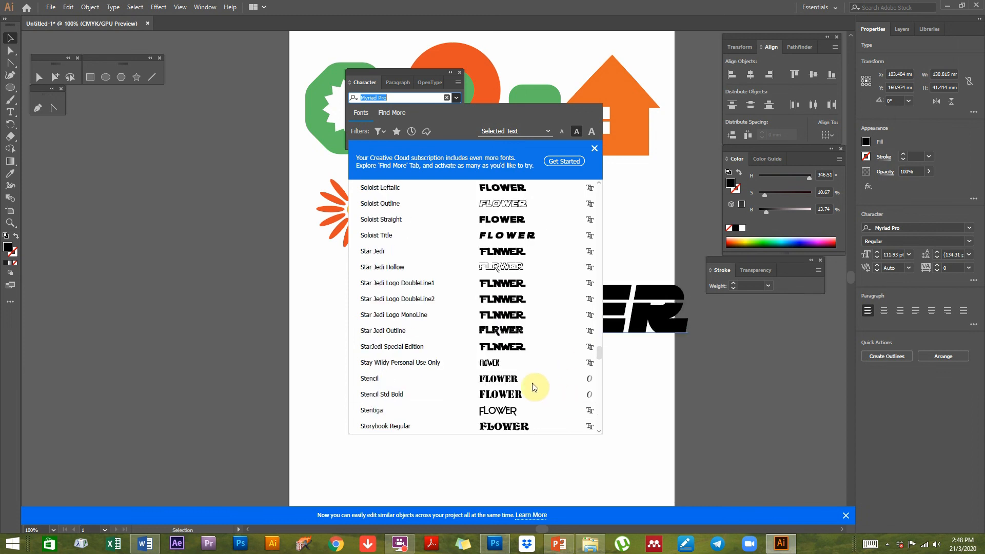
scroll(534, 387, "down", 5)
scroll(533, 386, "up", 2)
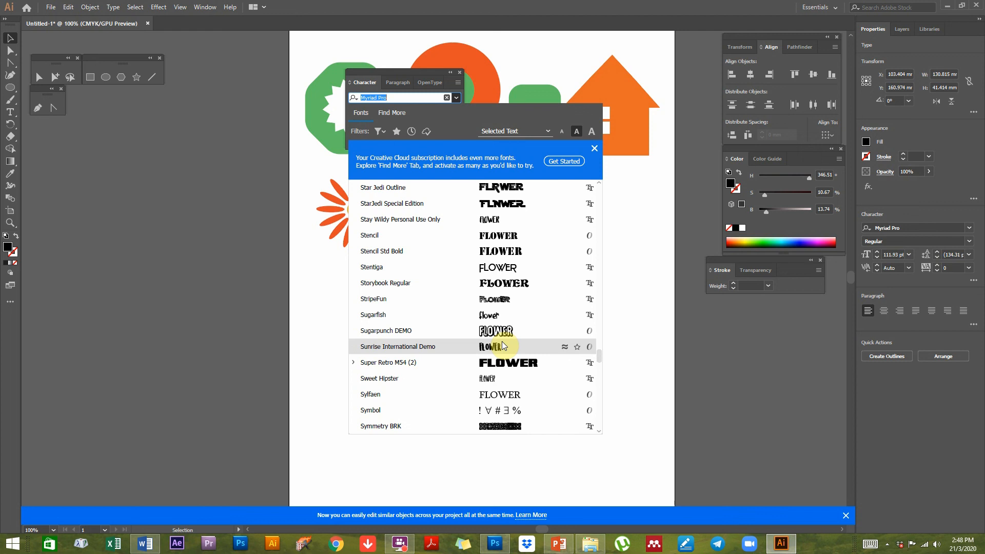
left_click(465, 345)
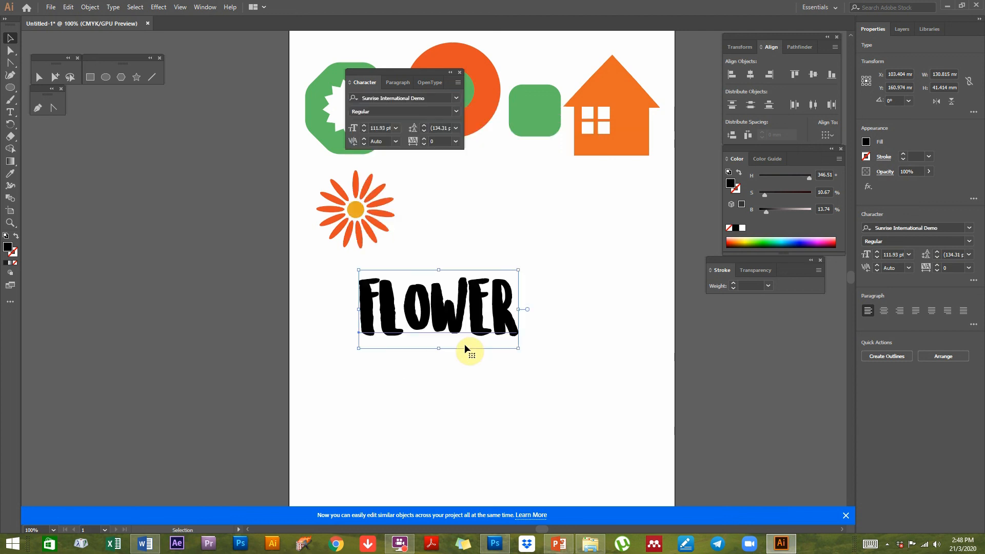
Step: Scale the FLOWER text up to about 172 pt and shift it slightly left and down below the flower drawing
left_click_drag(520, 354, 602, 411)
left_click(481, 259)
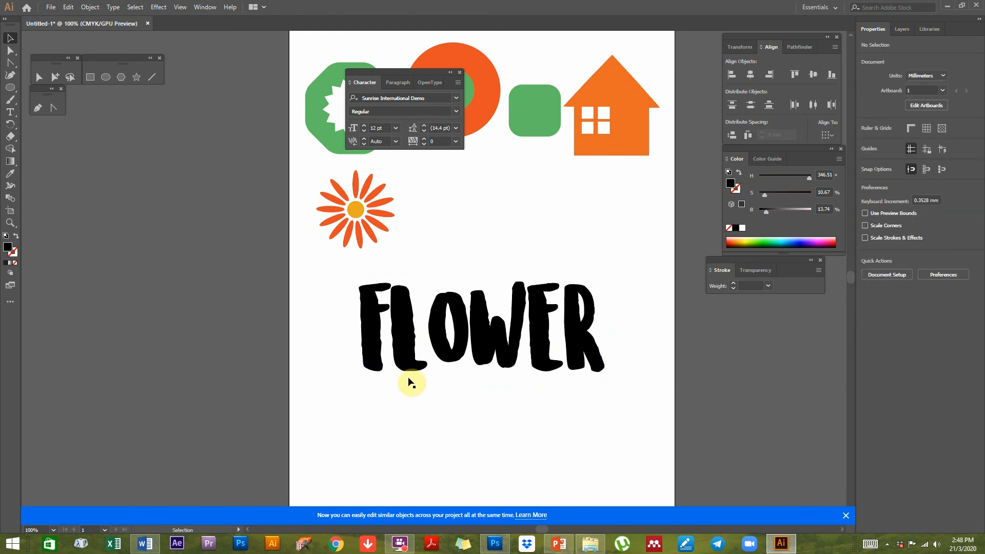
left_click(471, 321)
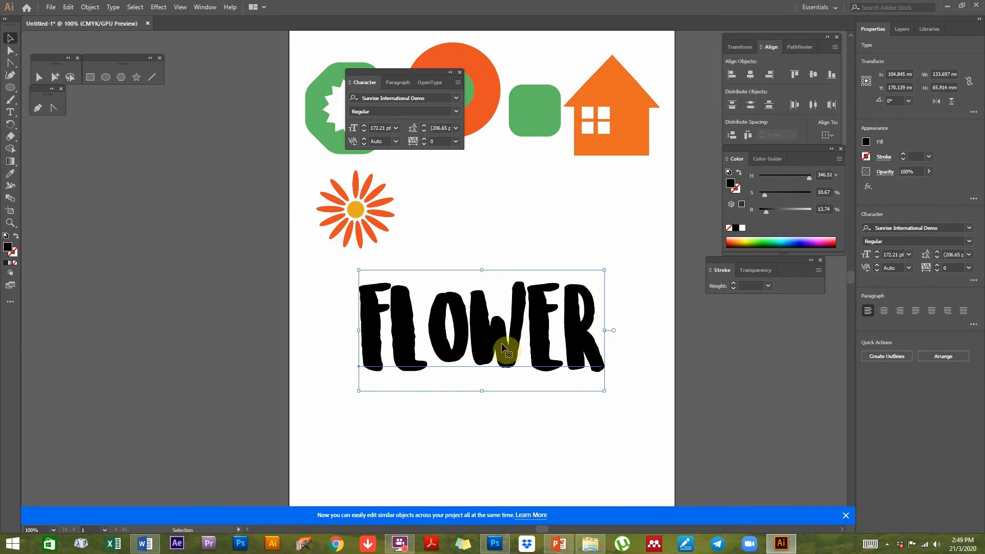
left_click_drag(472, 325, 481, 343)
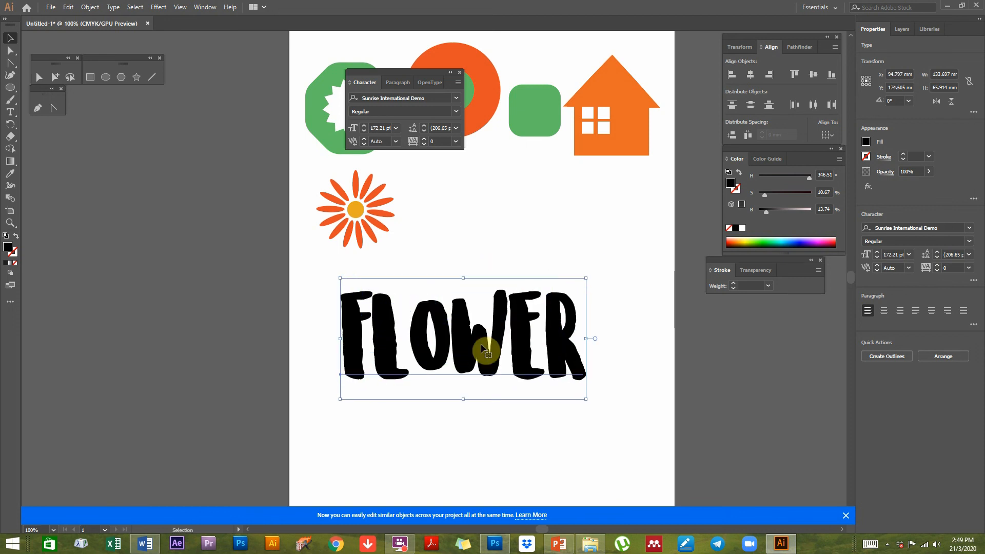
Step: Convert the FLOWER text to outlines, then deselect it with the Direct Selection tool active
left_click(113, 7)
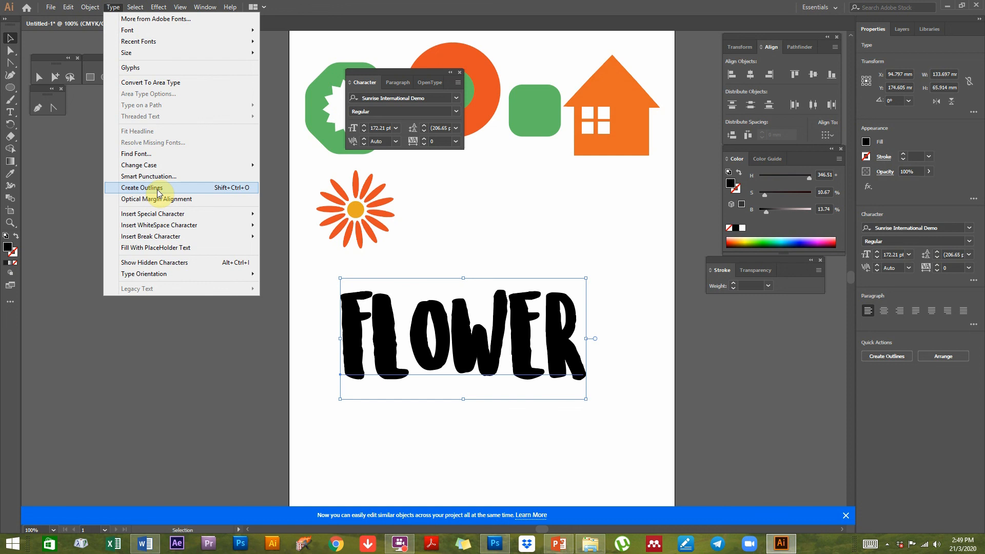
left_click(157, 188)
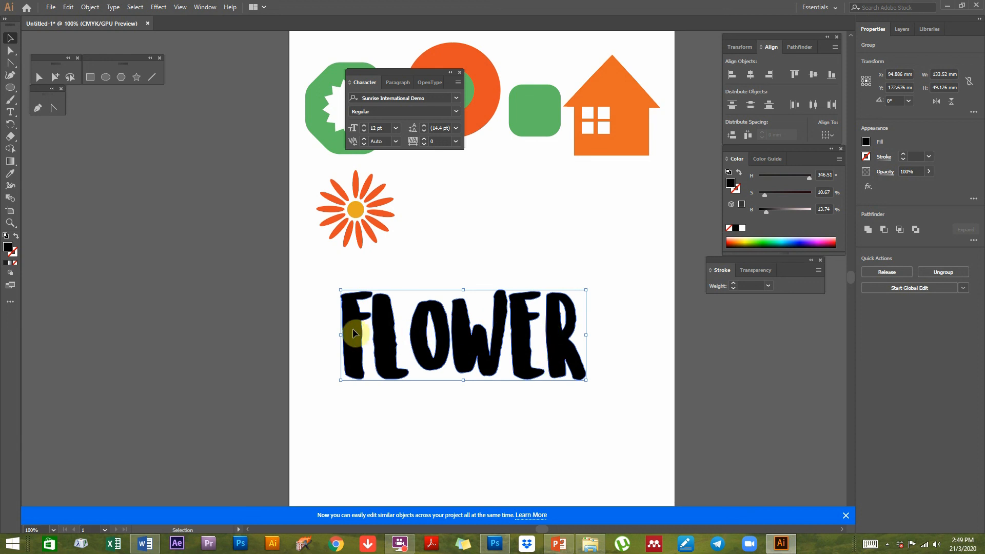
left_click(11, 51)
left_click(469, 209)
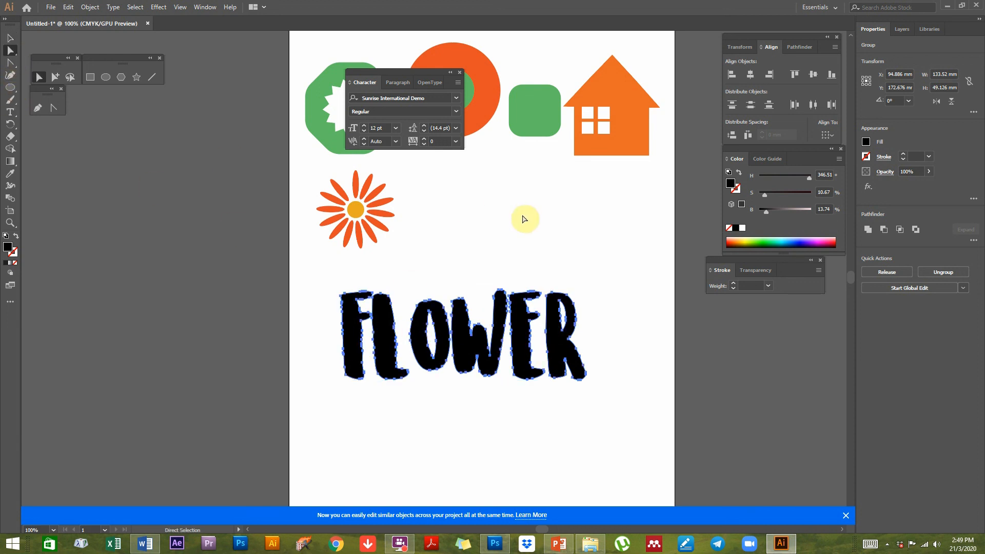
Step: Move the outlined letter F slightly left, away from the L, using Direct Selection
left_click(437, 314)
left_click(473, 263)
left_click(385, 305)
left_click(349, 328)
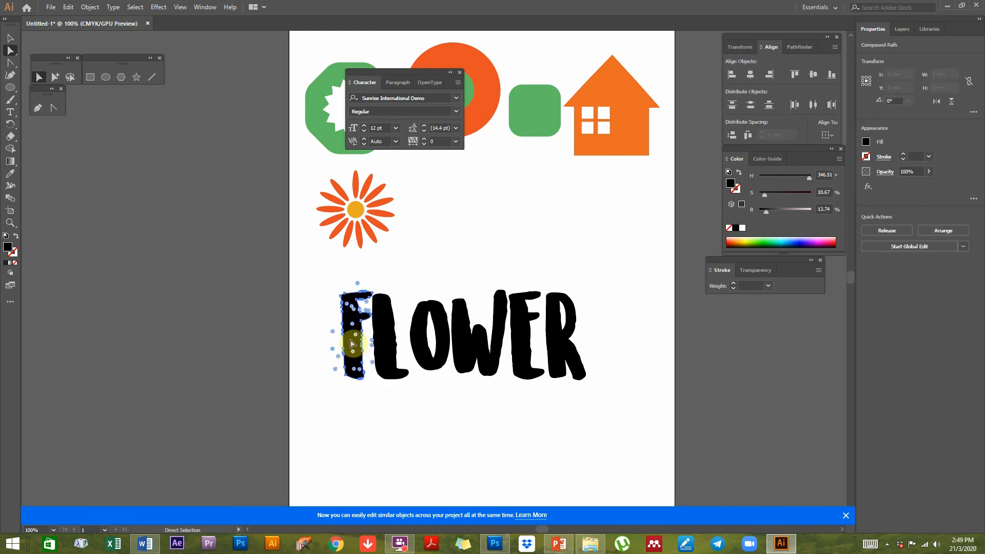
left_click_drag(349, 330, 334, 341)
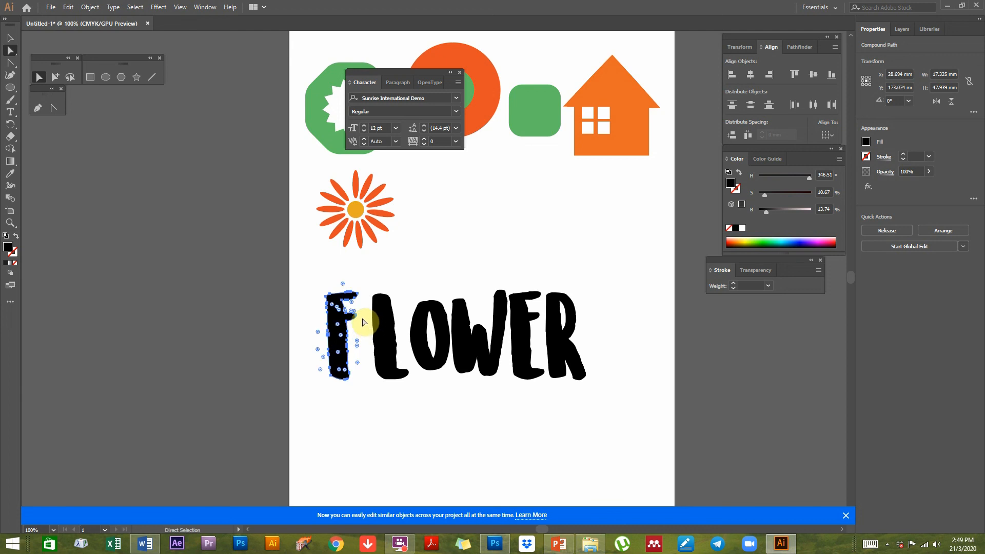
left_click(359, 319)
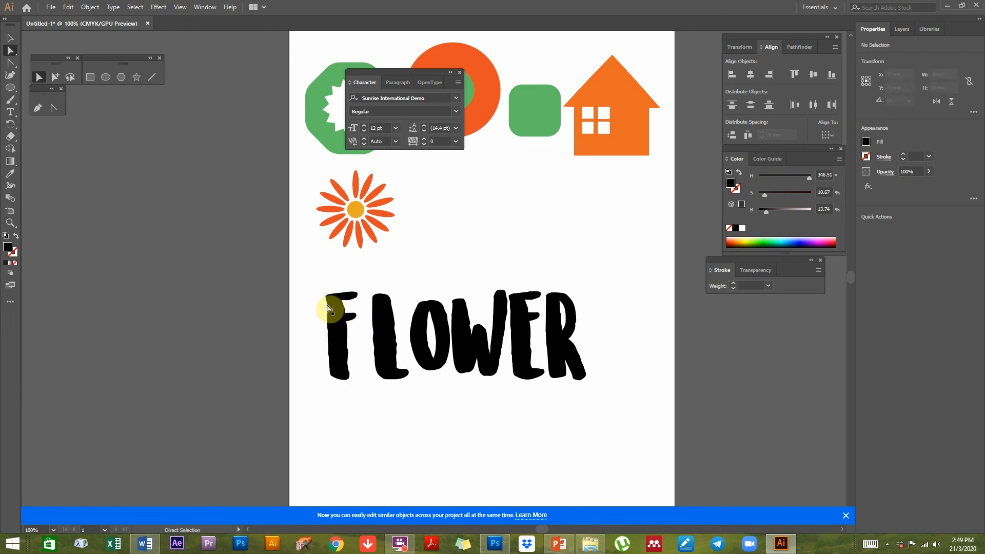
Step: Lengthen the arms of the letter F to the right so that the letter is about 22 mm wide
left_click(346, 315)
left_click_drag(358, 319, 369, 297)
left_click(391, 278)
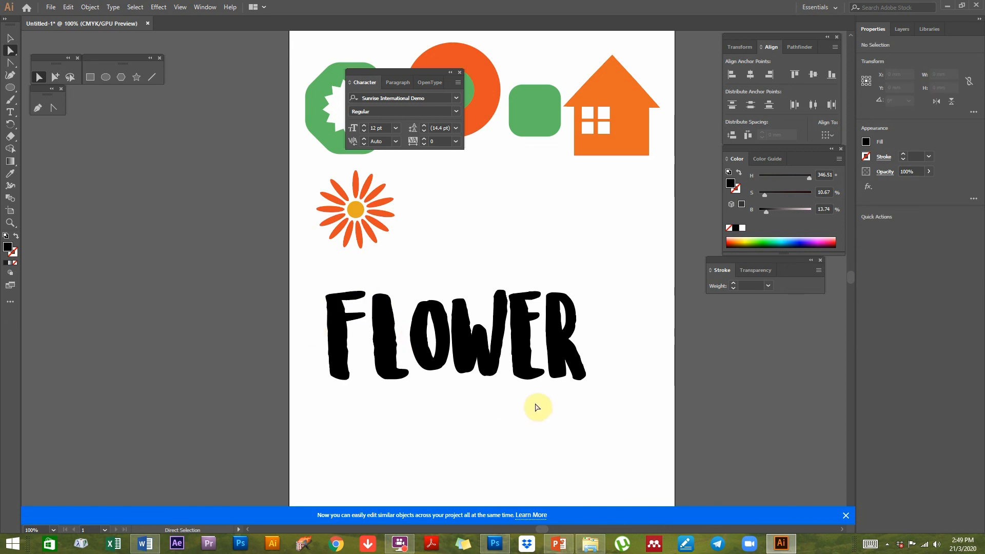
Step: Delete the letter O and move W, E and R to the right to widen the gap after the L
left_click(449, 338)
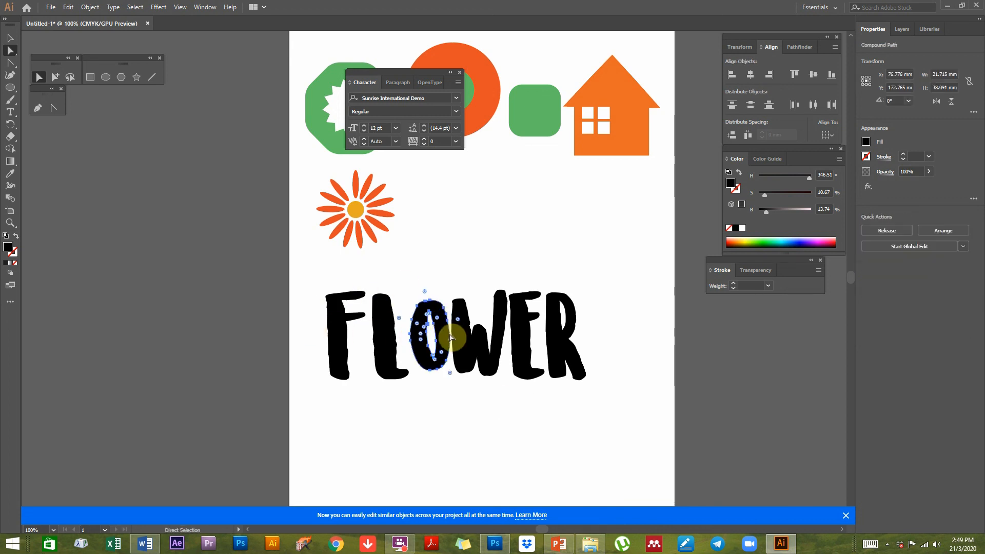
key("Delete")
left_click(470, 344)
left_click(521, 330, "shift")
left_click_drag(560, 351, 594, 348)
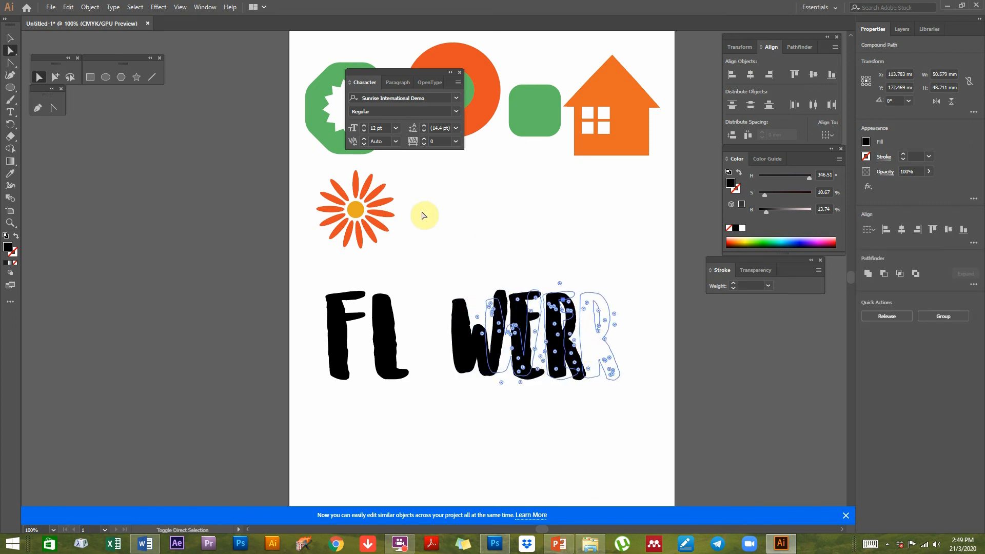
Step: Move the flower drawing into the gap between L and W in place of the letter O
left_click(10, 38)
left_click_drag(352, 209, 439, 332)
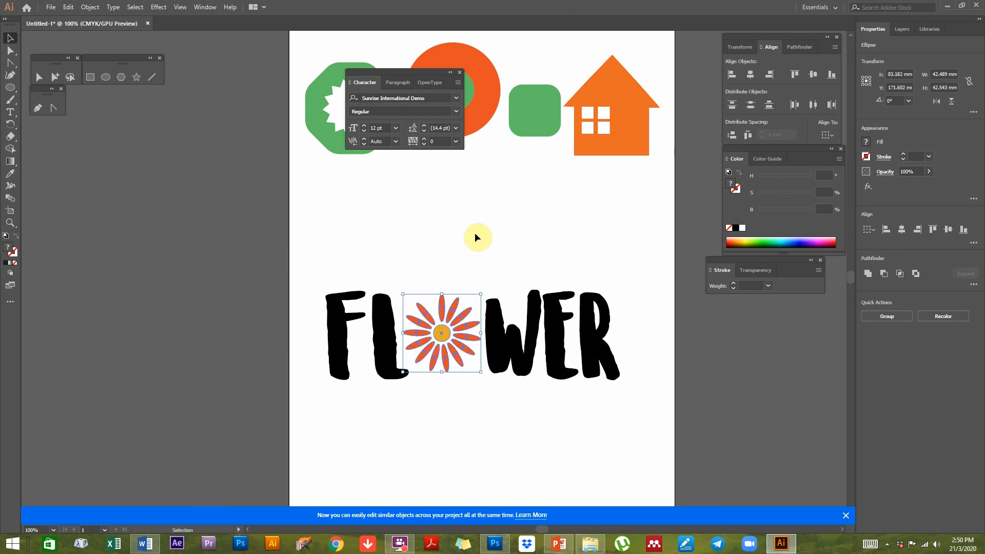
left_click(475, 233)
Step: Sample the petals' red-orange with the Eyedropper and apply it to all the outlined letters
left_click(381, 331)
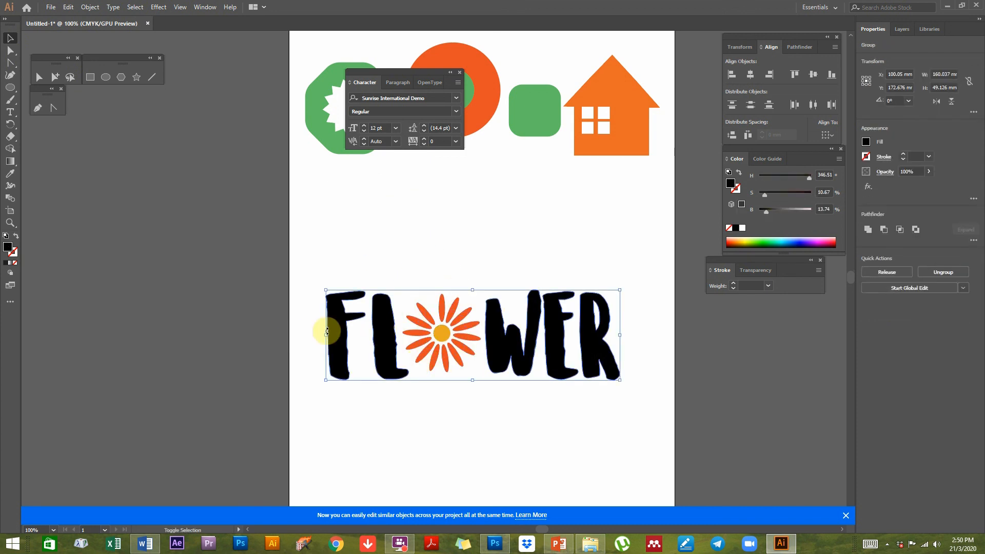
left_click(10, 174)
left_click(425, 320)
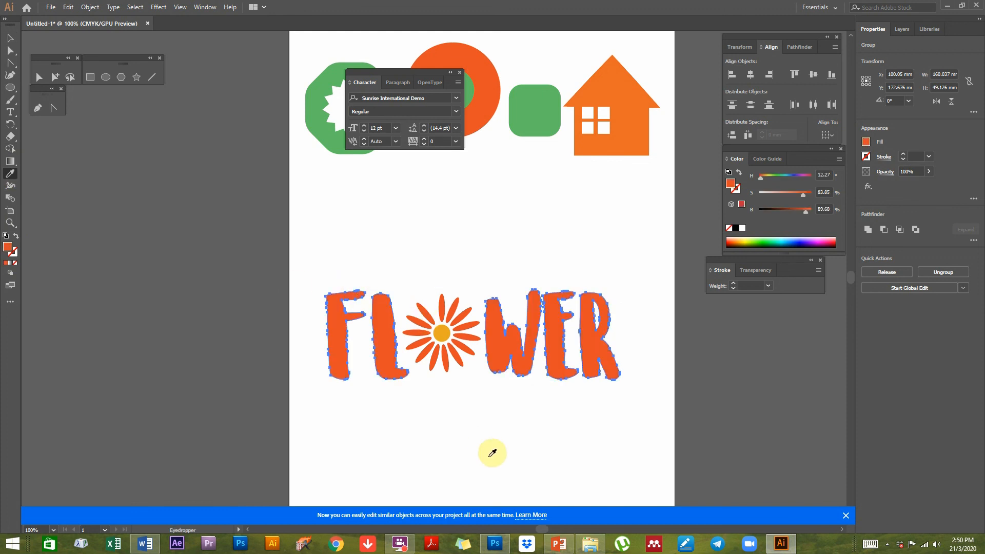
Step: Recolour the letters F and E light orange, with hue 30° and saturation 80%
left_click(9, 50)
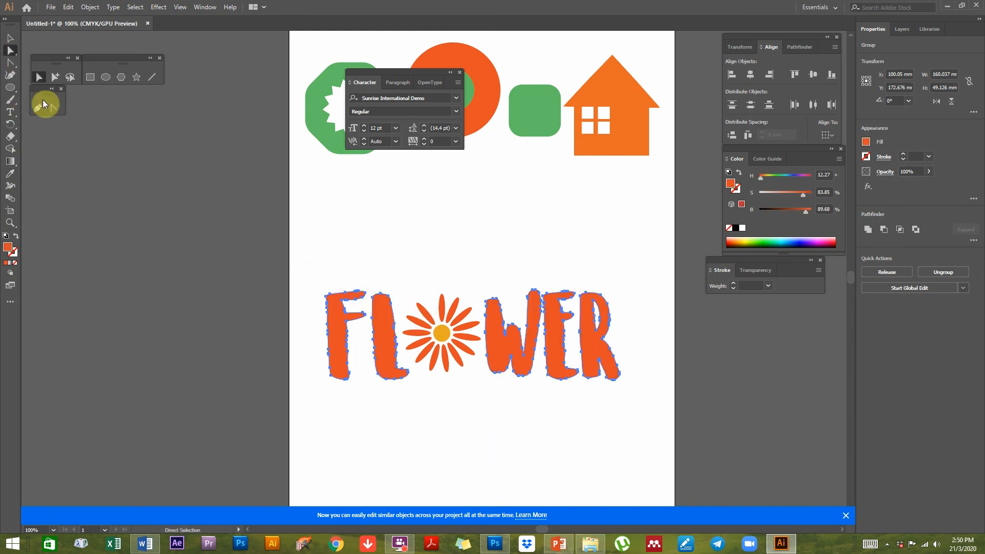
left_click(514, 420)
left_click(339, 314)
left_click(552, 341)
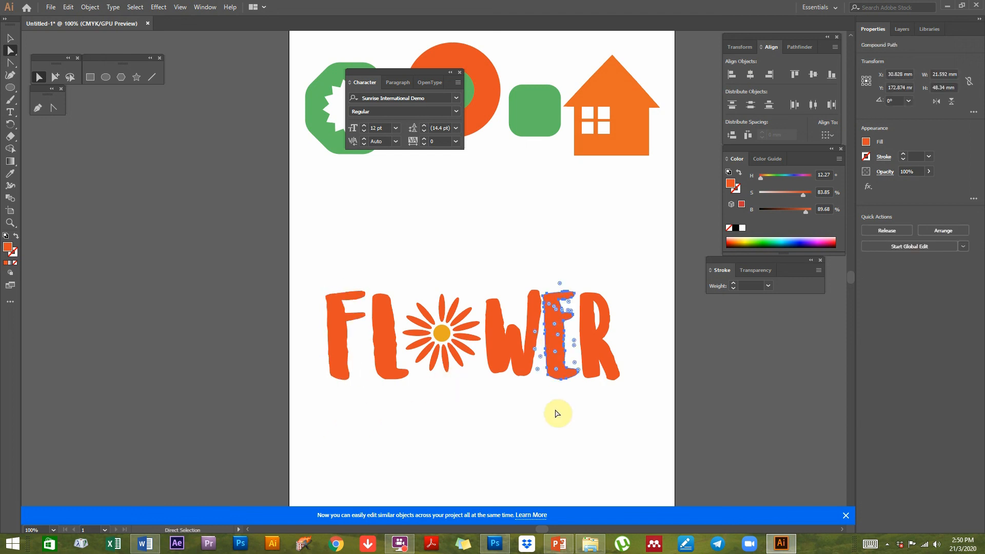
left_click(336, 330)
left_click(559, 330, "shift")
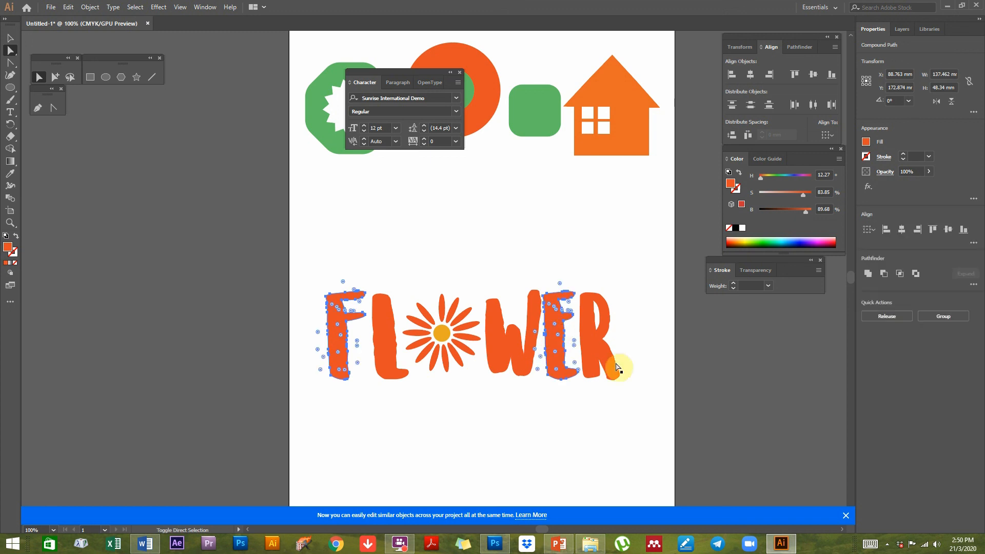
left_click_drag(802, 195, 799, 196)
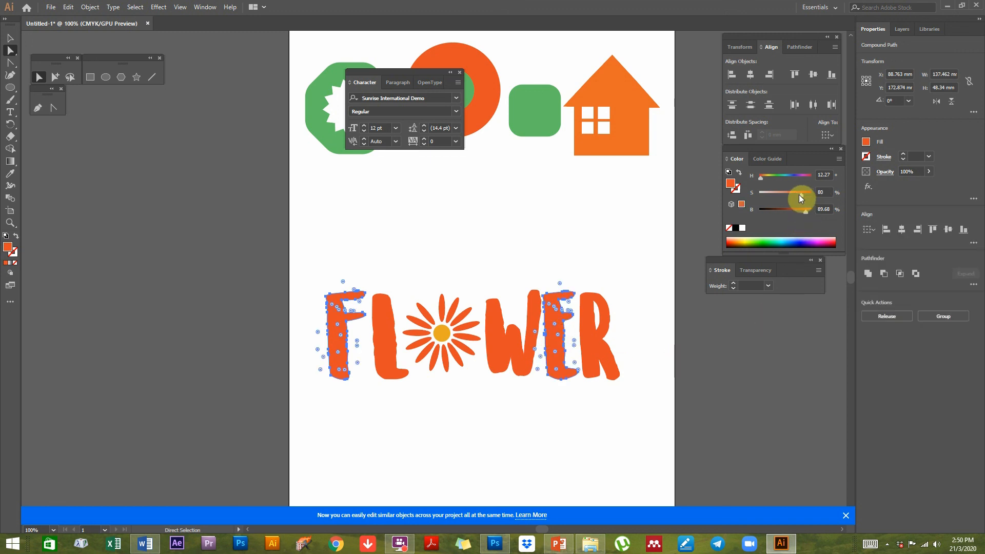
left_click(764, 177)
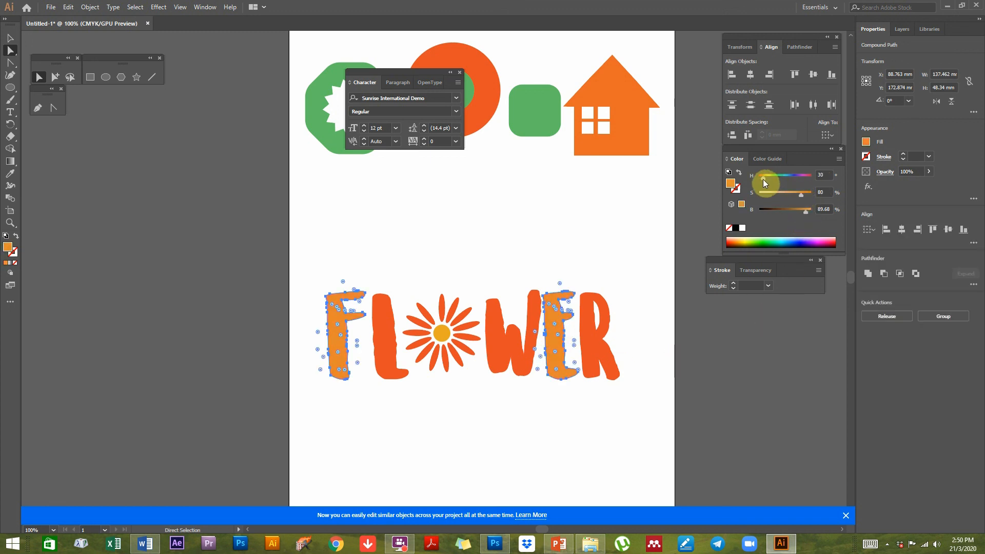
left_click(522, 219)
Step: Recolour the letter R yellow-orange, with hue 37° and saturation 71%
left_click(611, 323)
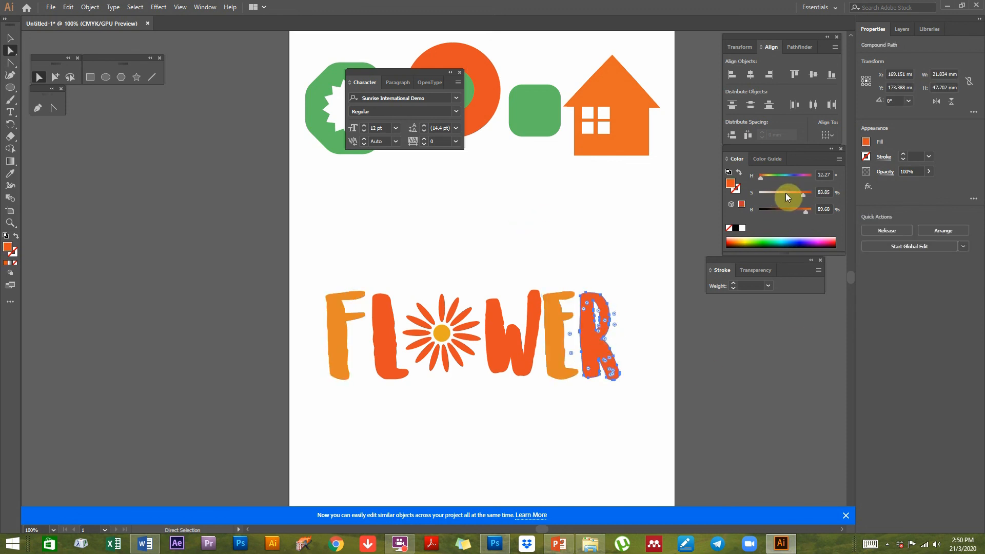
left_click_drag(799, 195, 796, 195)
left_click(764, 177)
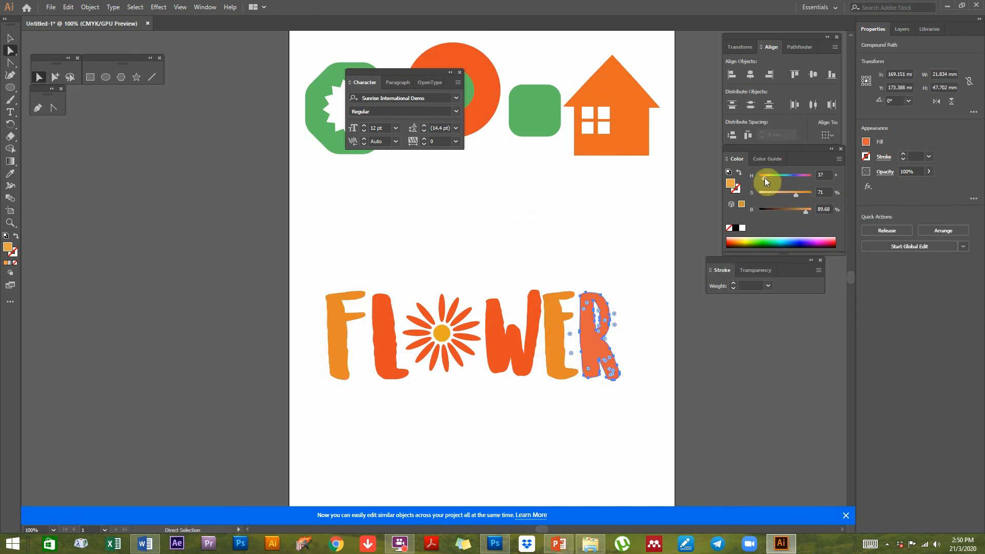
left_click(525, 261)
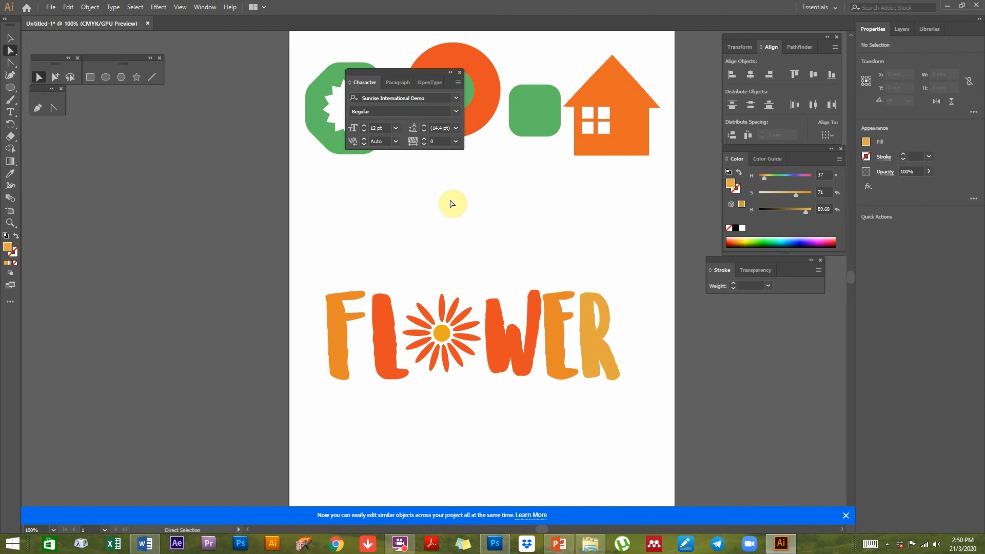
Step: Scale the letters and flower together down to a little over a third of their size and place them higher on the artboard
left_click(10, 38)
left_click_drag(621, 260, 325, 426)
left_click_drag(618, 381, 489, 254)
left_click(524, 339)
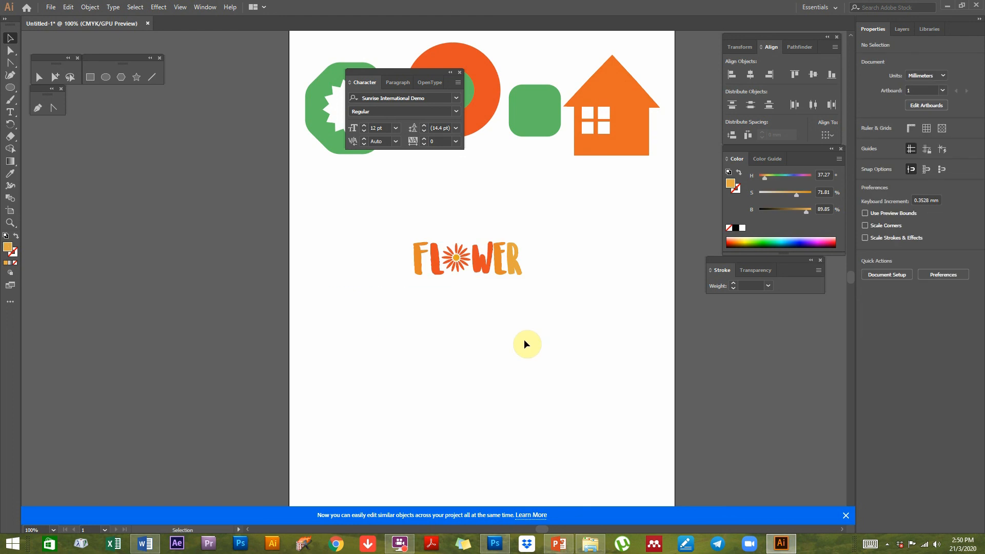
Step: Scale the FLOWER lettering with its flower up to about 193 mm wide and centre it beneath the row of shapes
left_click_drag(526, 223, 413, 287)
left_click_drag(522, 276, 646, 341)
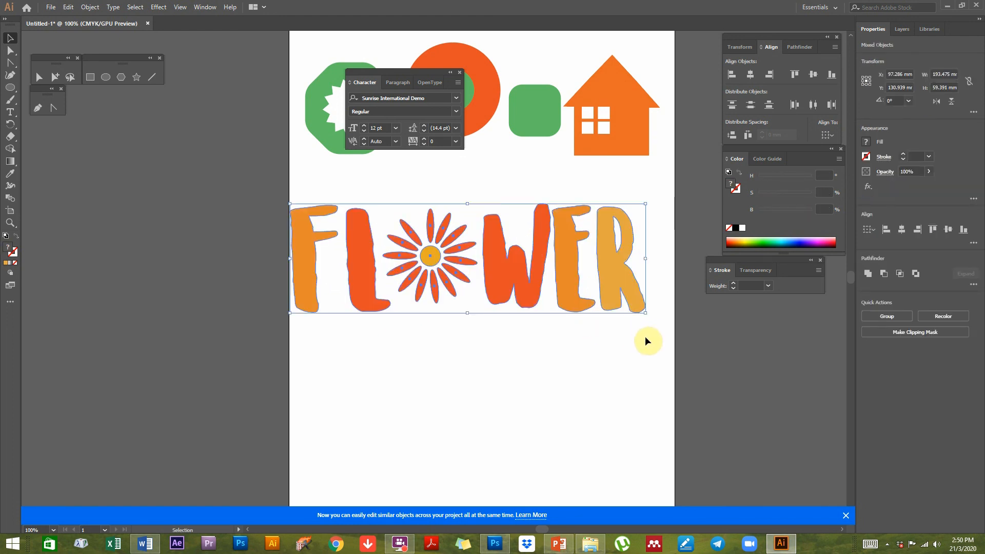
left_click_drag(352, 260, 365, 226)
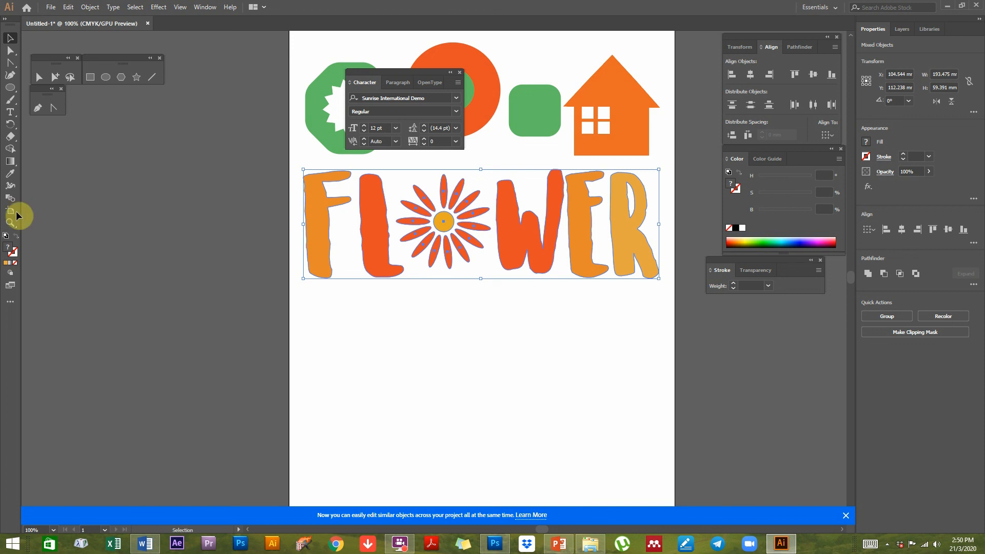
left_click(442, 344)
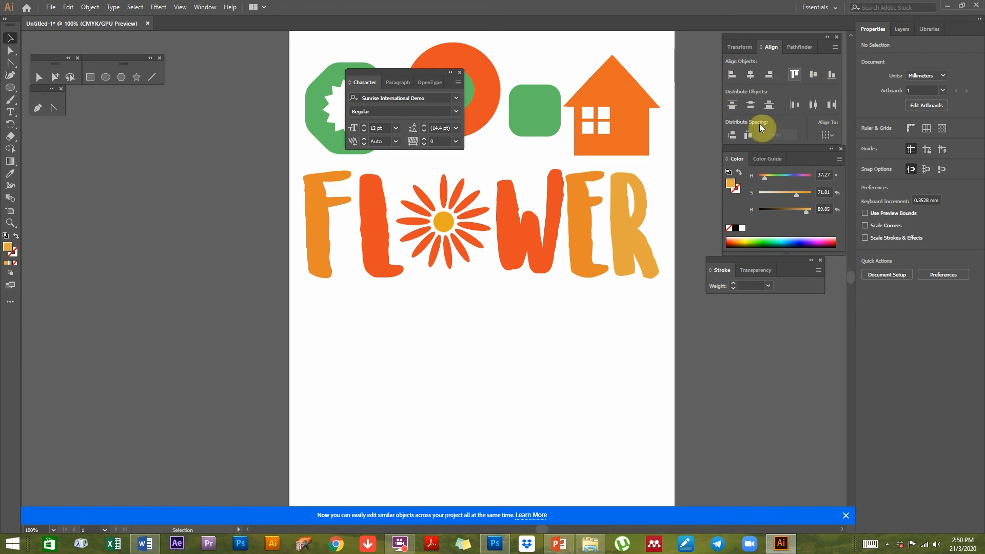
left_click_drag(399, 71, 392, 57)
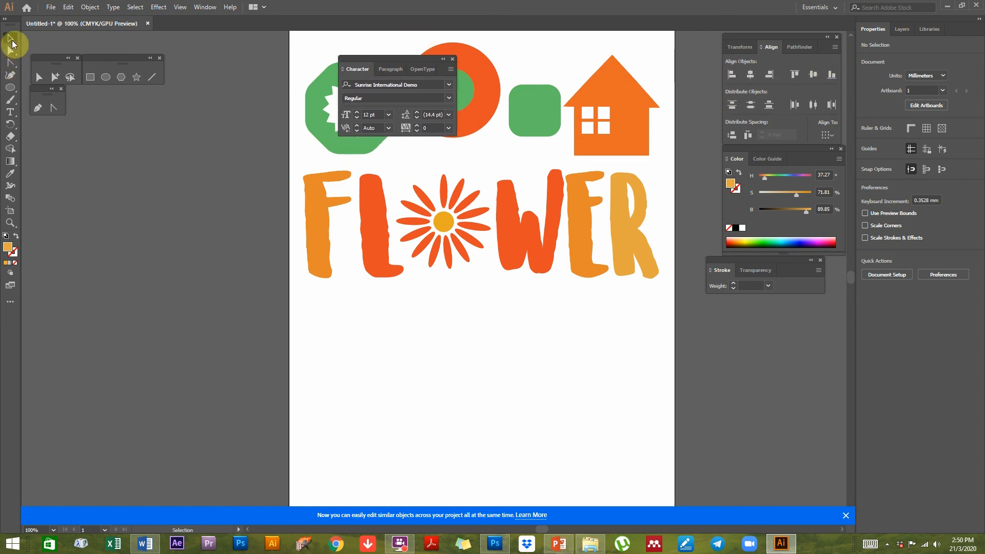
Step: Draw a row of four circles below the lettering, about 28, 15, 40 and 16 mm in diameter
left_click(106, 77)
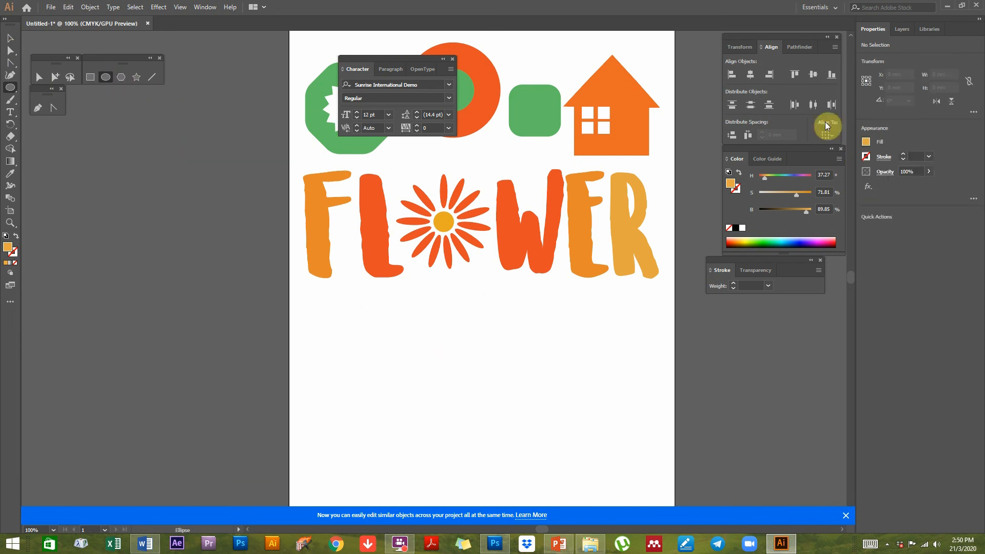
left_click_drag(320, 339, 372, 391)
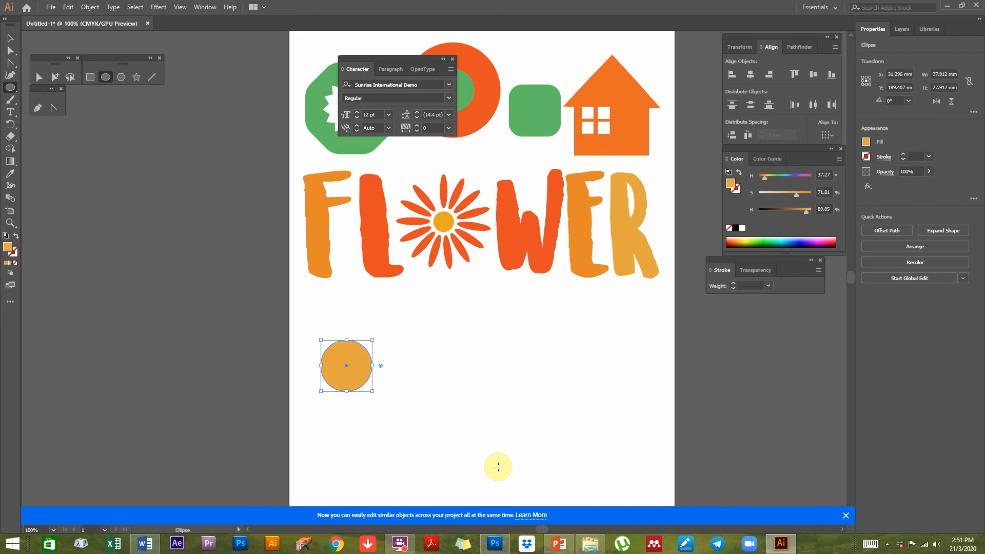
left_click_drag(405, 353, 432, 381)
left_click_drag(471, 335, 545, 408)
left_click_drag(587, 374, 602, 389)
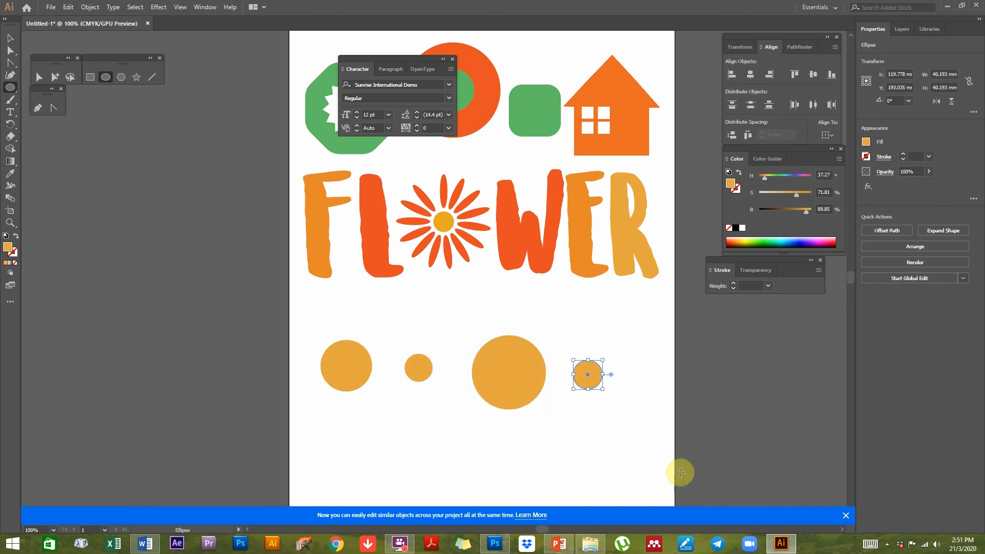
left_click(10, 39)
left_click(476, 419)
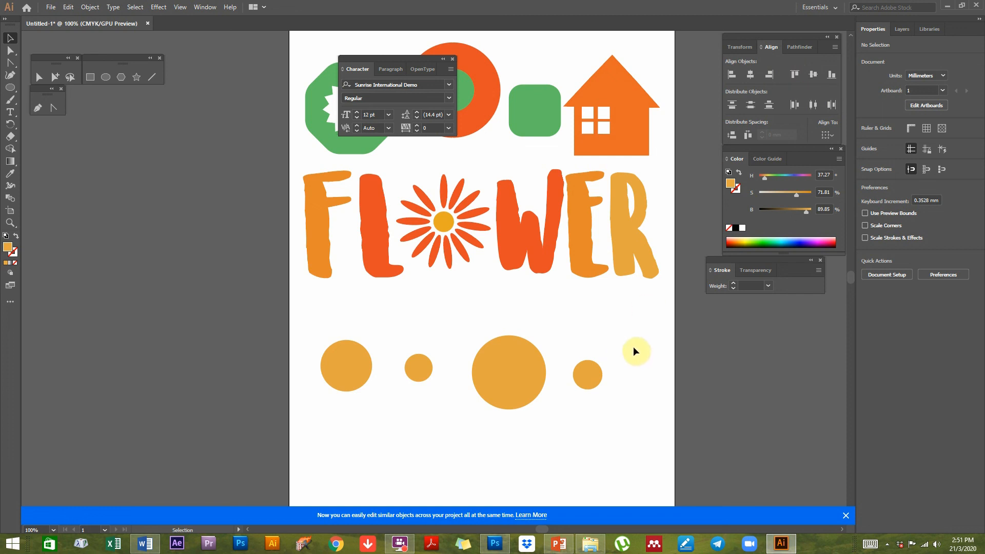
Step: Align the top edges of the four orange circles
left_click_drag(633, 335, 296, 410)
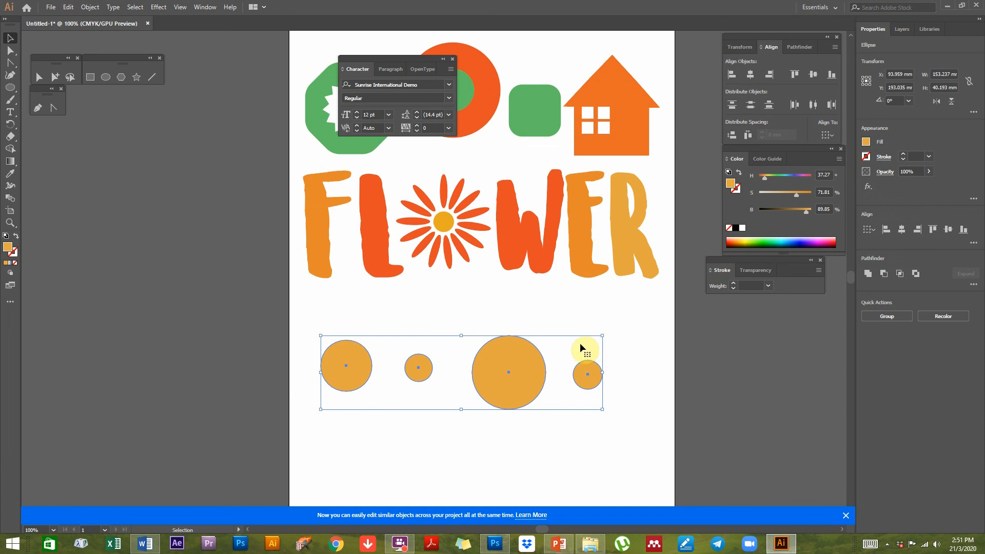
left_click(792, 77)
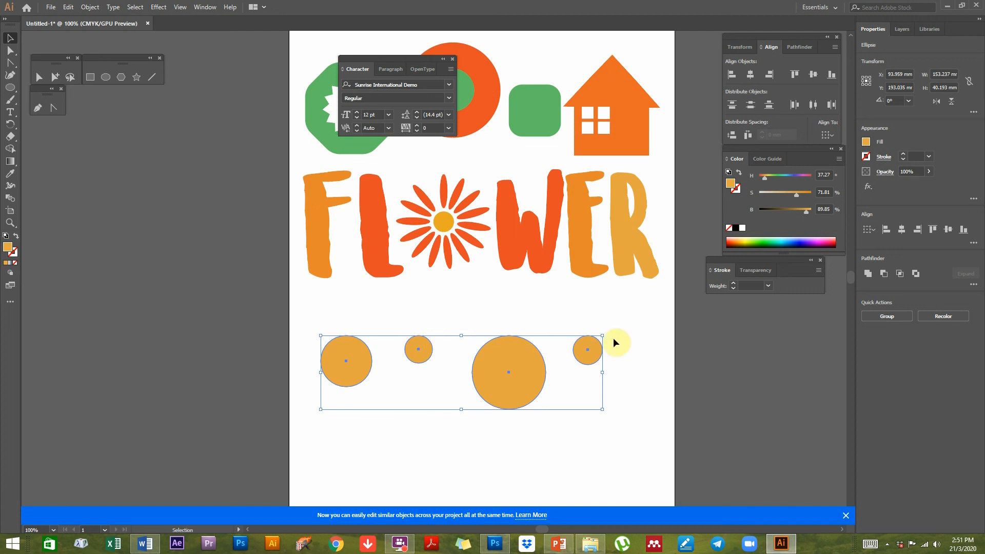
left_click(620, 407)
Step: Move the four circles individually so they sit at uneven heights and with unequal gaps between them
left_click_drag(510, 369, 486, 362)
left_click_drag(576, 353, 547, 365)
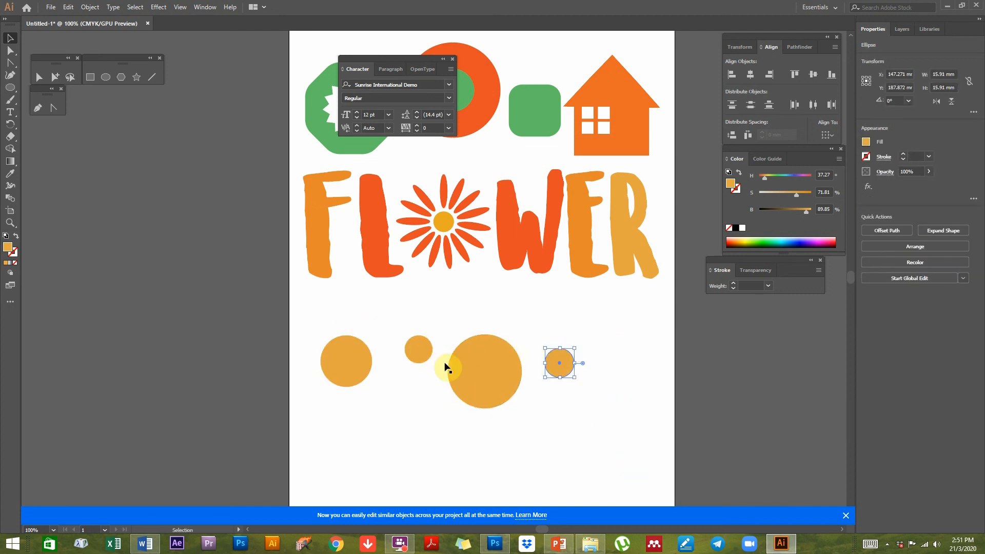
left_click_drag(417, 353, 414, 367)
left_click_drag(331, 359, 342, 358)
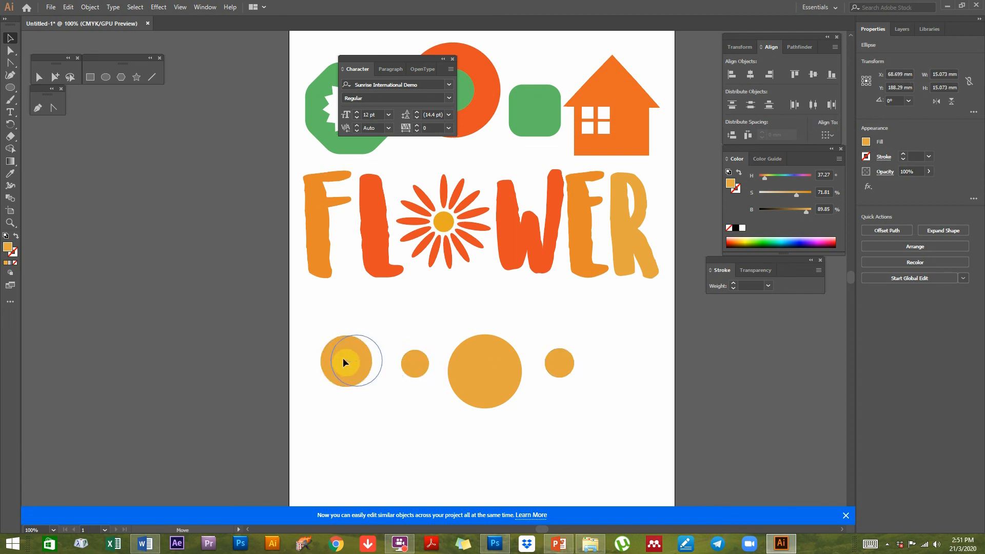
left_click(589, 345)
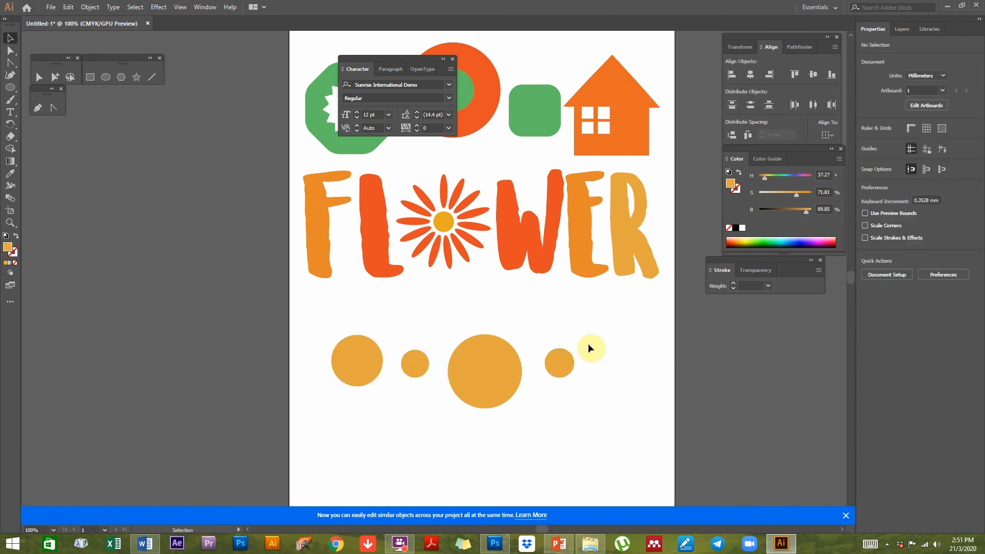
left_click_drag(351, 363, 369, 349)
left_click(596, 324)
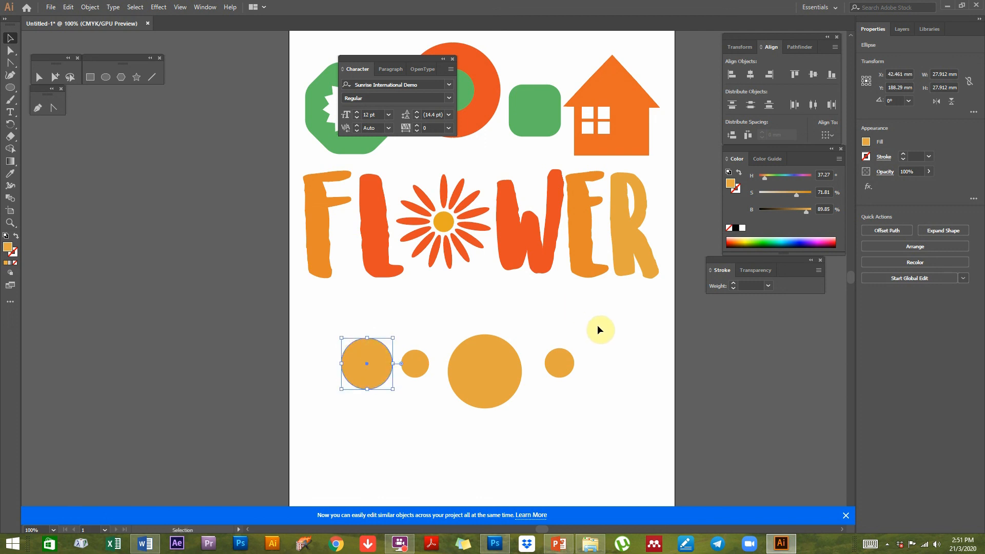
left_click_drag(555, 369, 599, 357)
Step: Distribute the four circles evenly by their horizontal centres and align them on a common vertical centre
left_click_drag(625, 322, 304, 408)
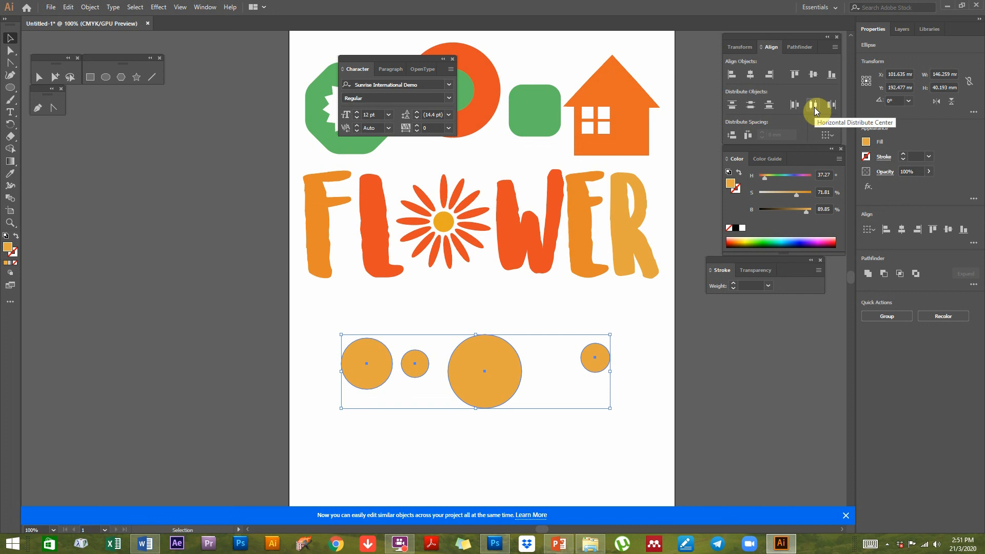
left_click(814, 107)
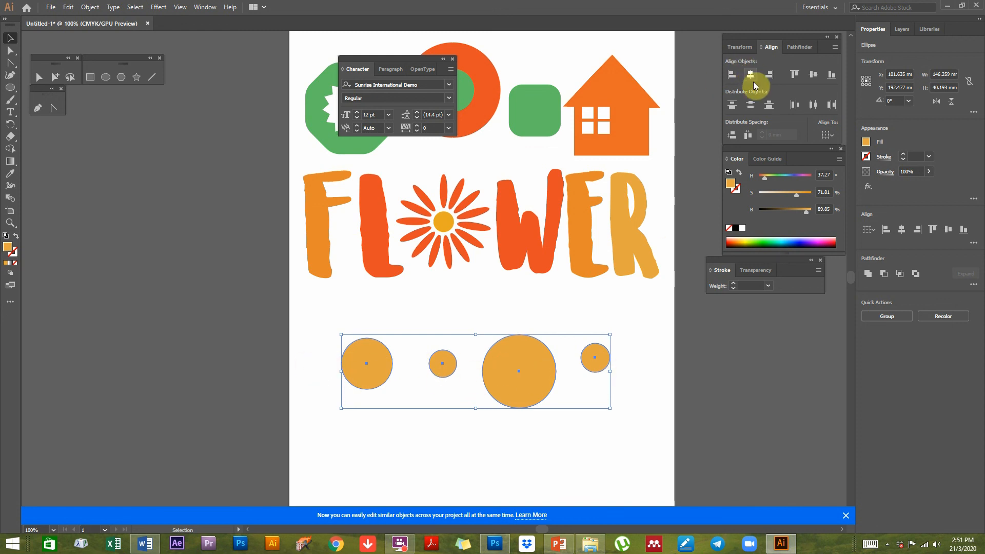
left_click(811, 75)
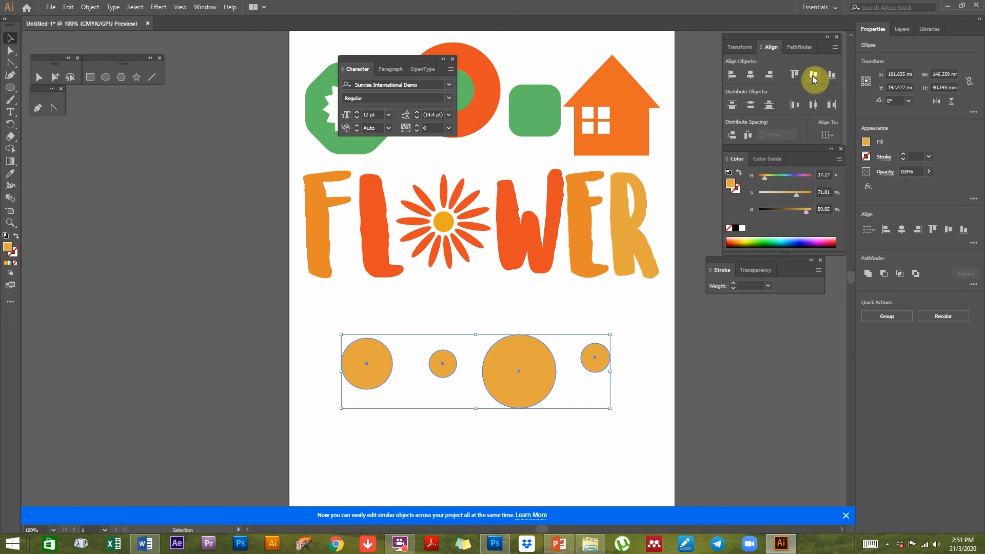
left_click(474, 455)
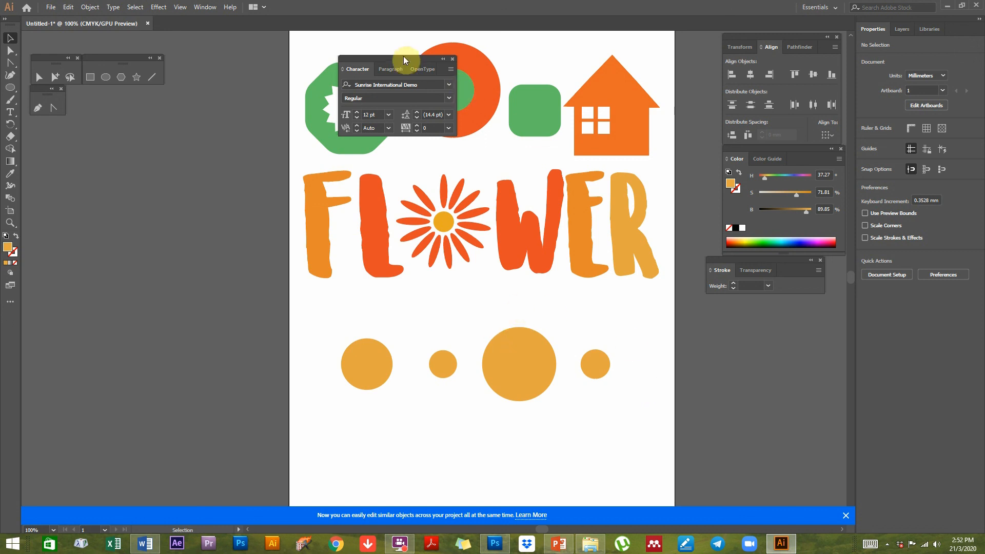
Step: Move the floating Character panel off the artboard, beside the detached tool panels
left_click_drag(405, 61, 229, 56)
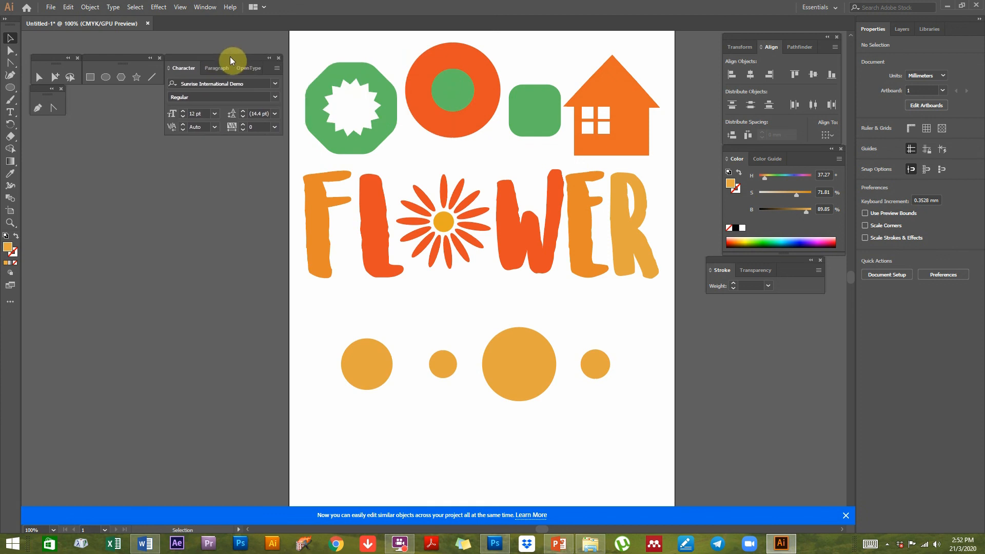